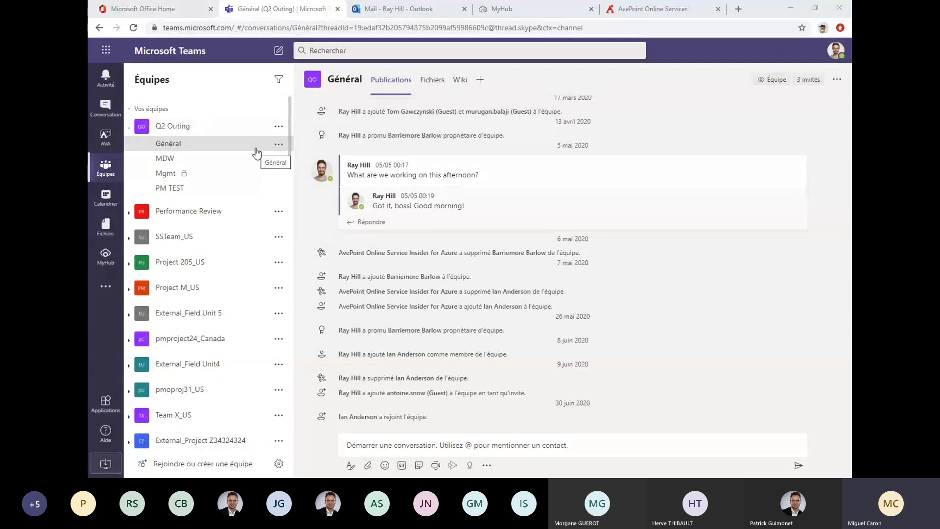
- Open the MyHub home page in Teams and browse all the workspace cards under Hubs
{"action": "left_click", "coordinate": [105, 260]}
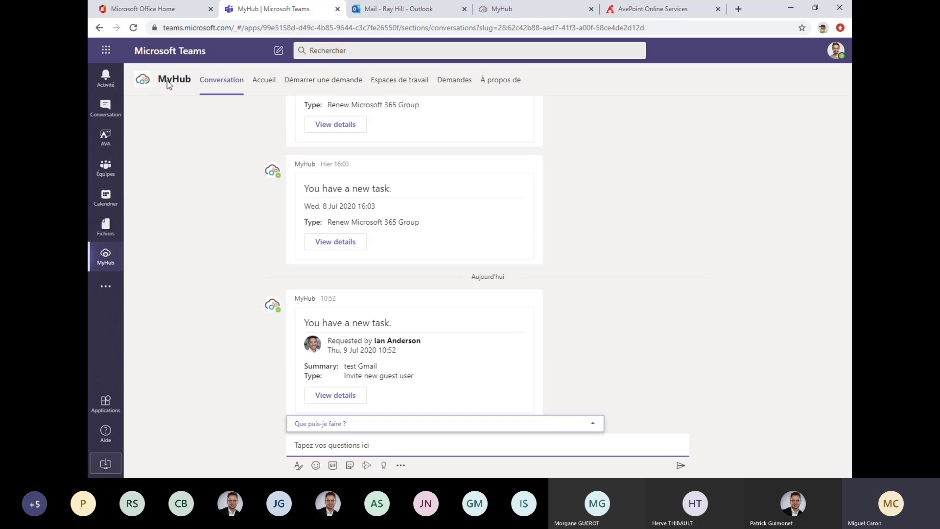
{"action": "mouse_move", "coordinate": [168, 85]}
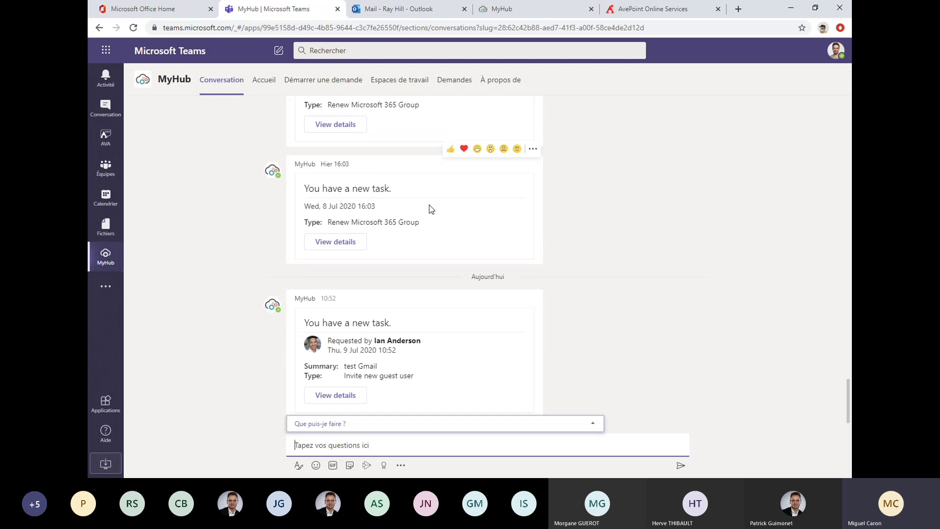
{"action": "left_click", "coordinate": [263, 82]}
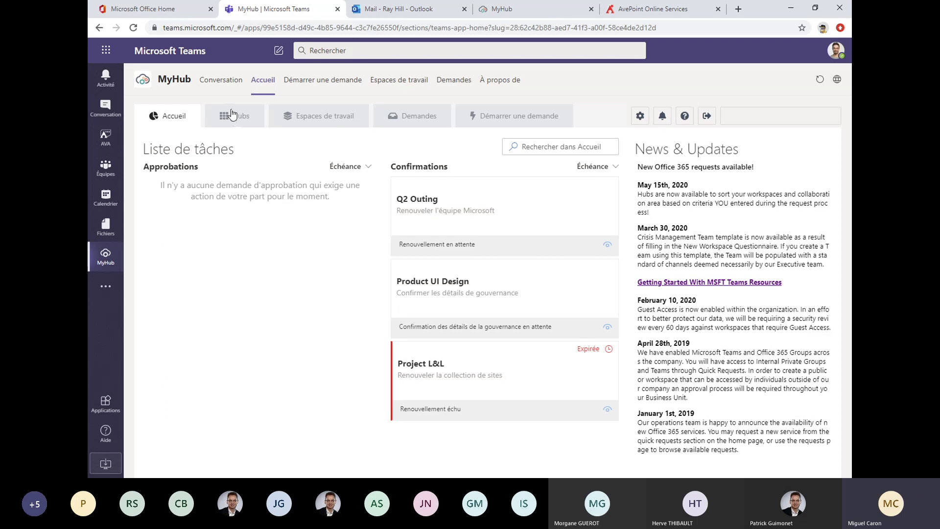
{"action": "left_click", "coordinate": [233, 115]}
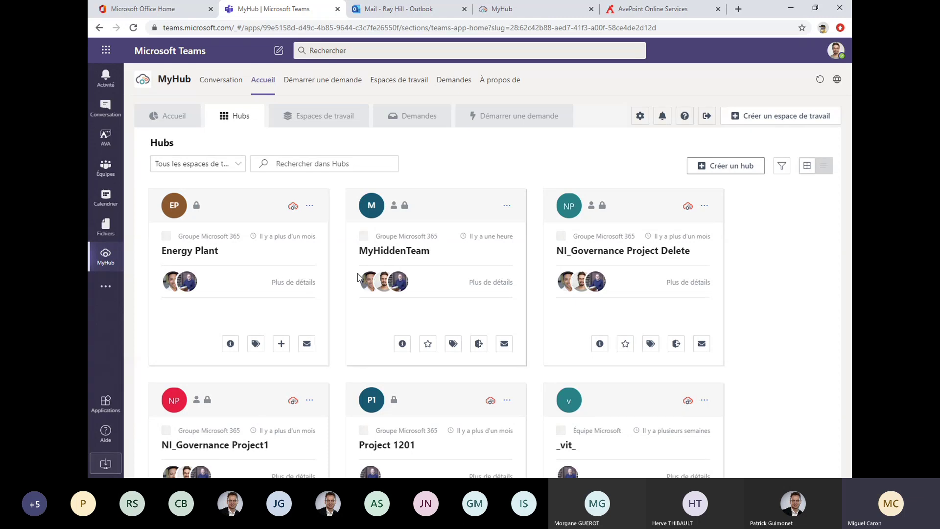
{"action": "scroll", "coordinate": [363, 275], "scroll_direction": "down", "scroll_amount": 1}
{"action": "scroll", "coordinate": [363, 279], "scroll_direction": "down", "scroll_amount": 8}
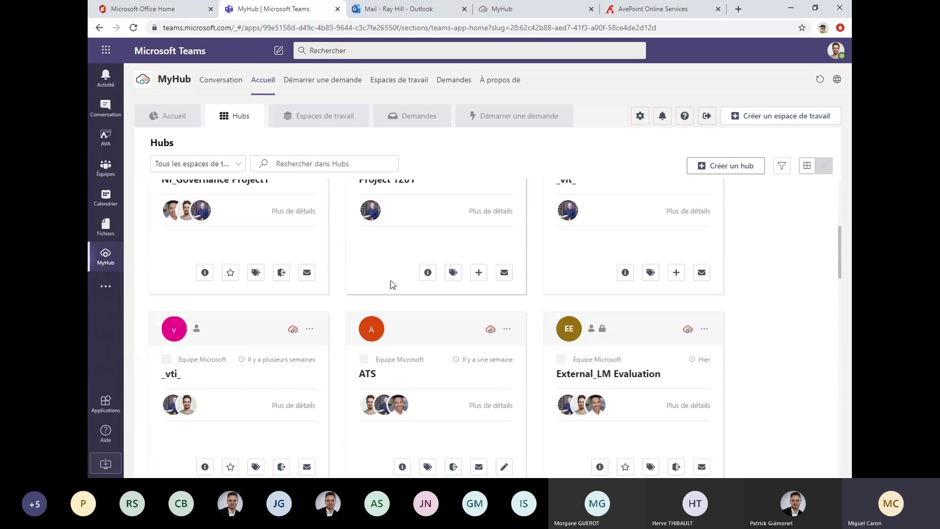
{"action": "scroll", "coordinate": [389, 291], "scroll_direction": "up", "scroll_amount": 8}
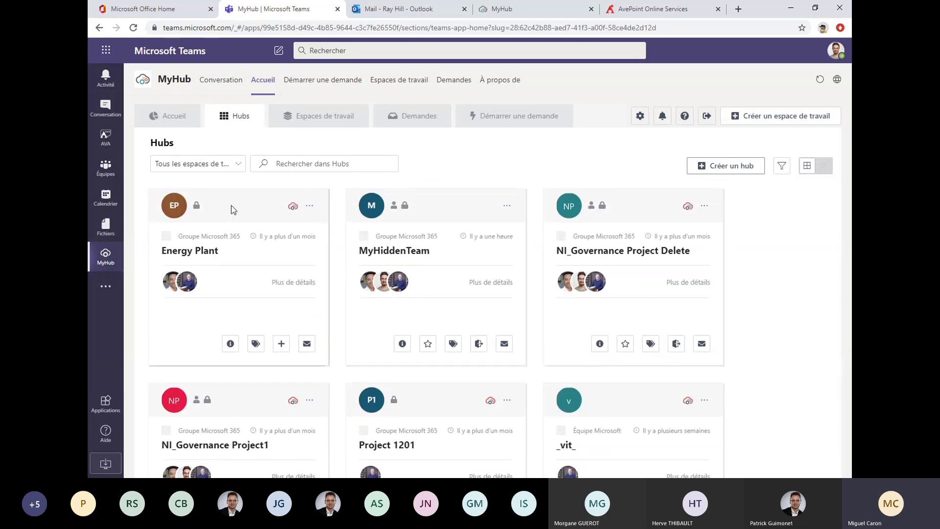
- Search the hubs for "product" and show the information tip of the Product Discussions community
{"action": "left_click", "coordinate": [286, 165]}
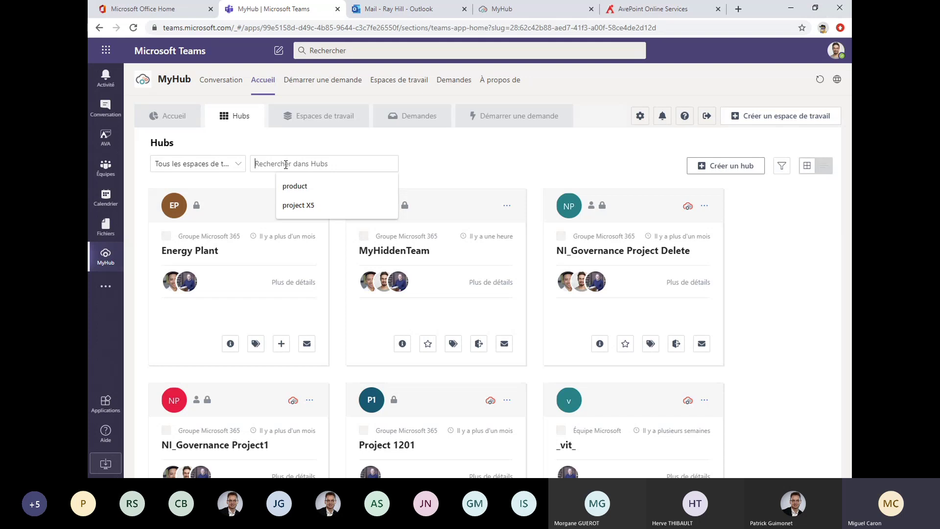
{"action": "left_click", "coordinate": [298, 185]}
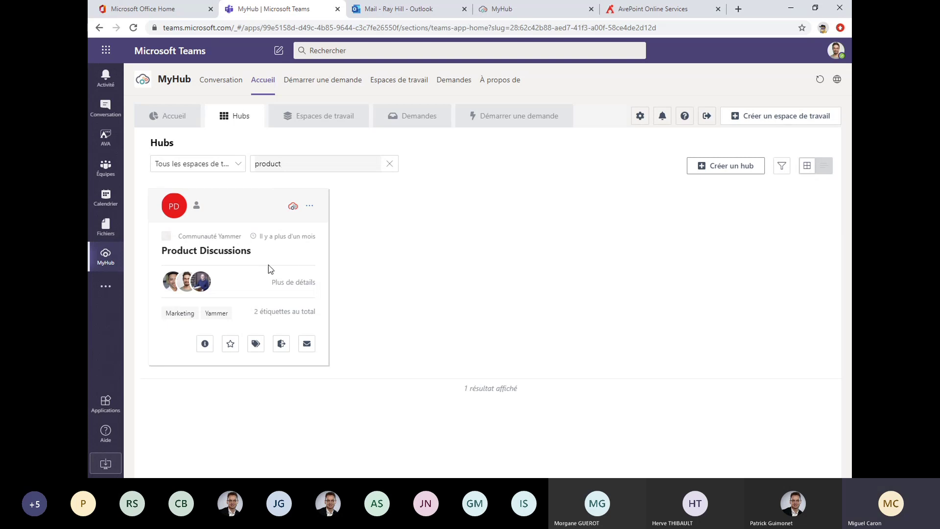
{"action": "mouse_move", "coordinate": [199, 209]}
{"action": "left_click", "coordinate": [205, 346]}
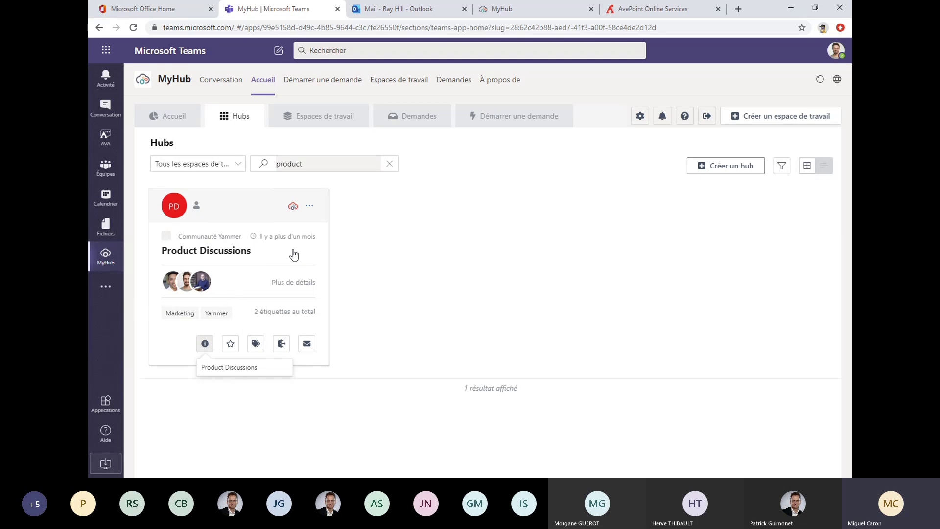
- Filter the hubs to Espaces de travail membre and look through the workspaces
{"action": "left_click", "coordinate": [236, 165]}
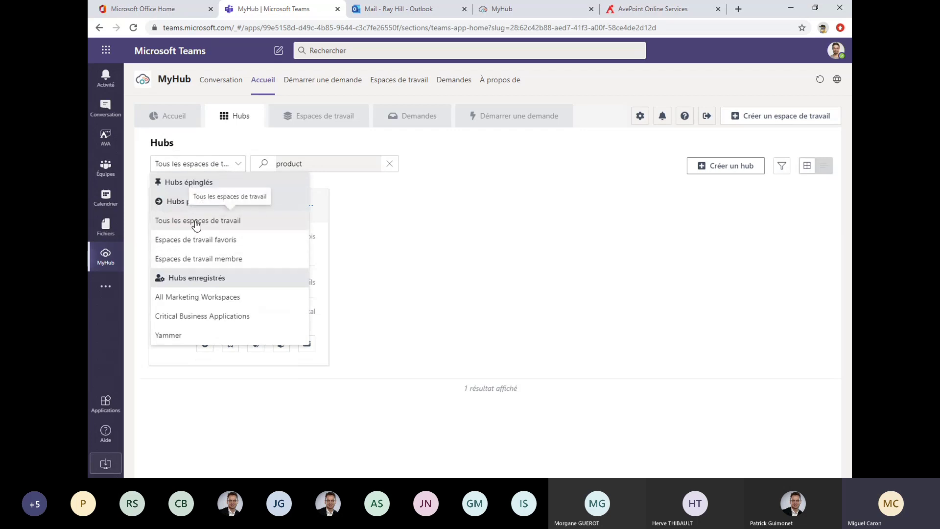
{"action": "left_click", "coordinate": [191, 261]}
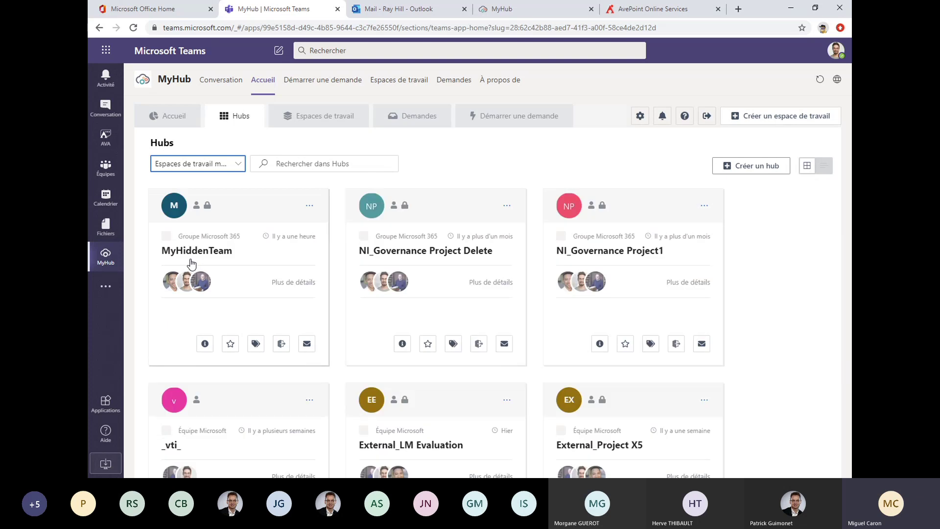
{"action": "scroll", "coordinate": [569, 268], "scroll_direction": "down", "scroll_amount": 3}
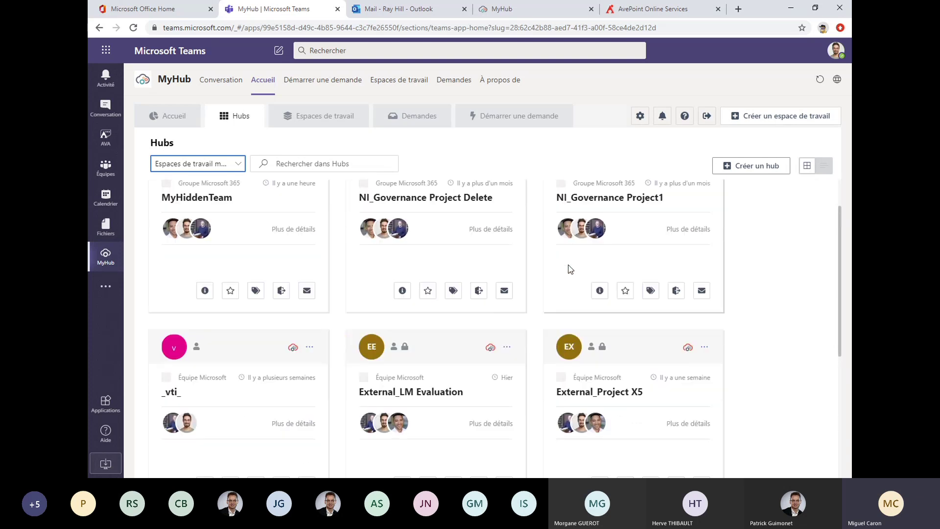
{"action": "scroll", "coordinate": [569, 269], "scroll_direction": "up", "scroll_amount": 3}
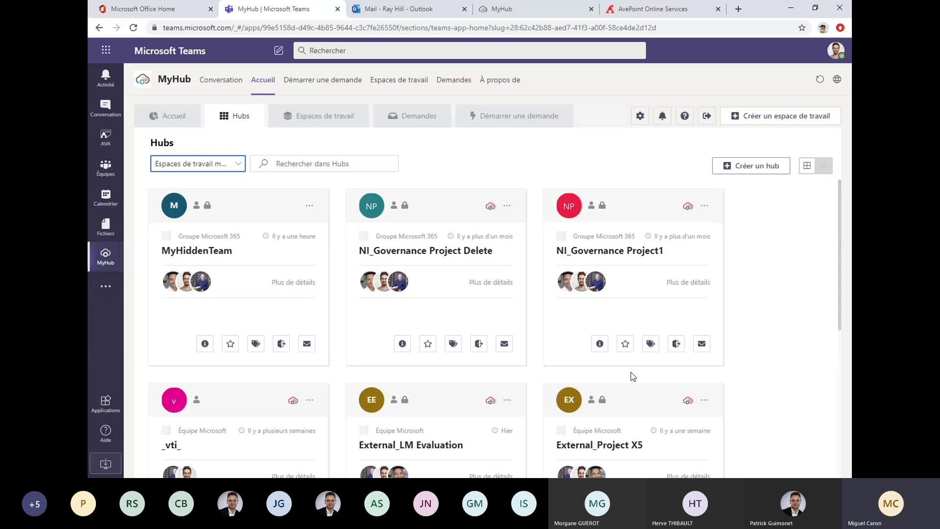
- View the member workspaces as a list, return to the card view and review the cards down to Product Discussions
{"action": "left_click", "coordinate": [823, 168]}
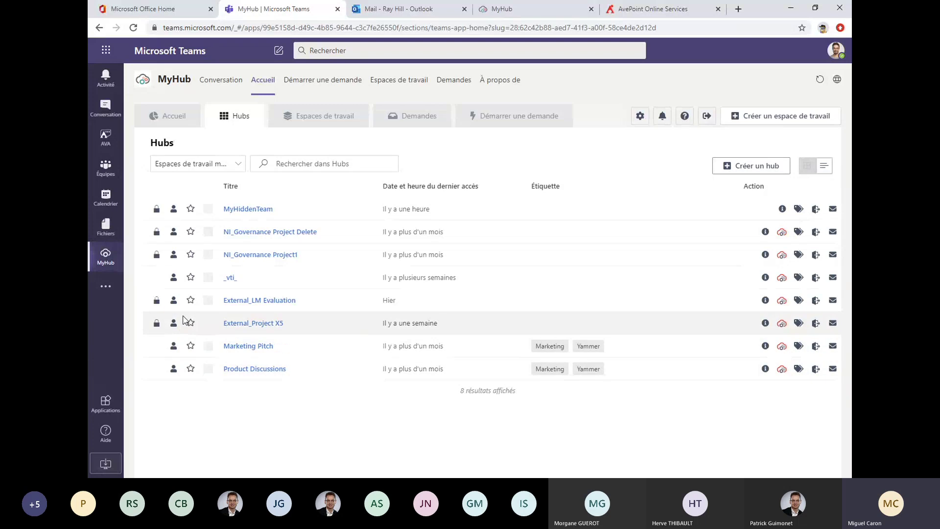
{"action": "left_click", "coordinate": [806, 169]}
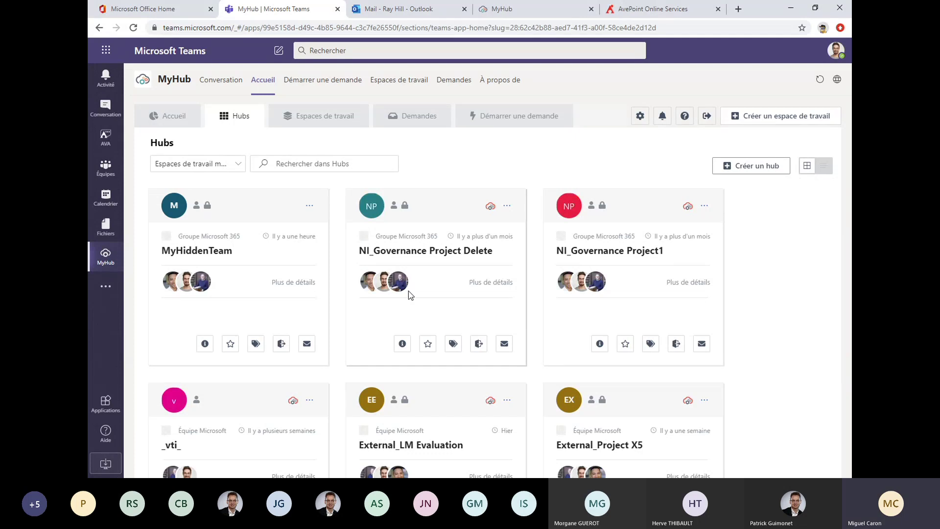
{"action": "scroll", "coordinate": [408, 291], "scroll_direction": "down", "scroll_amount": 3}
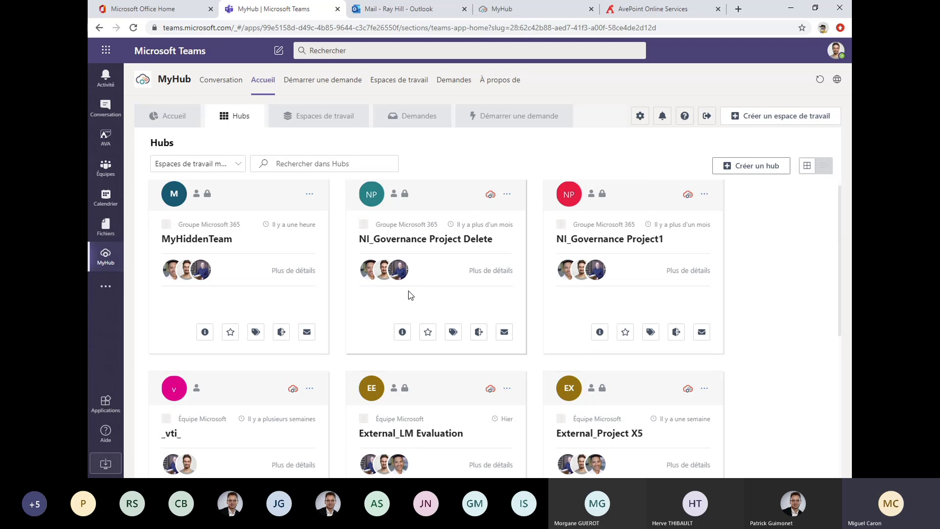
{"action": "scroll", "coordinate": [410, 294], "scroll_direction": "down", "scroll_amount": 1}
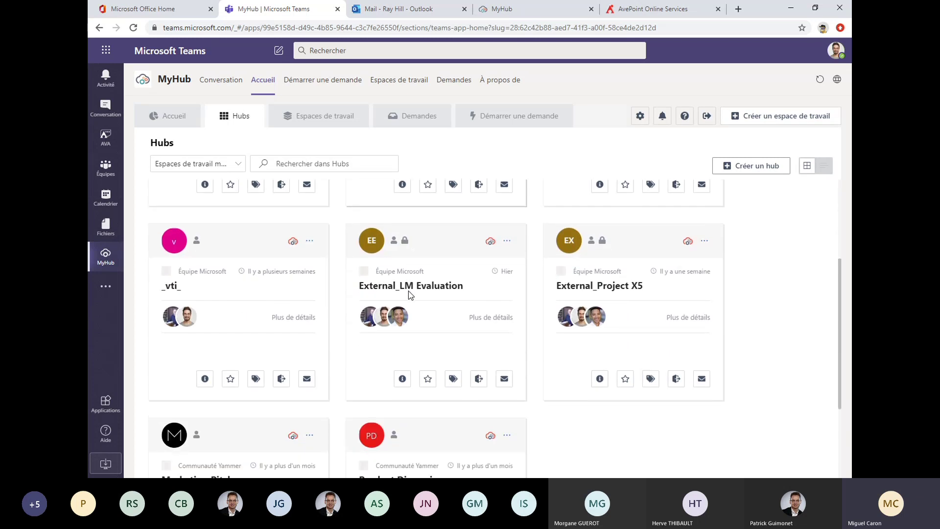
{"action": "scroll", "coordinate": [411, 294], "scroll_direction": "down", "scroll_amount": 3}
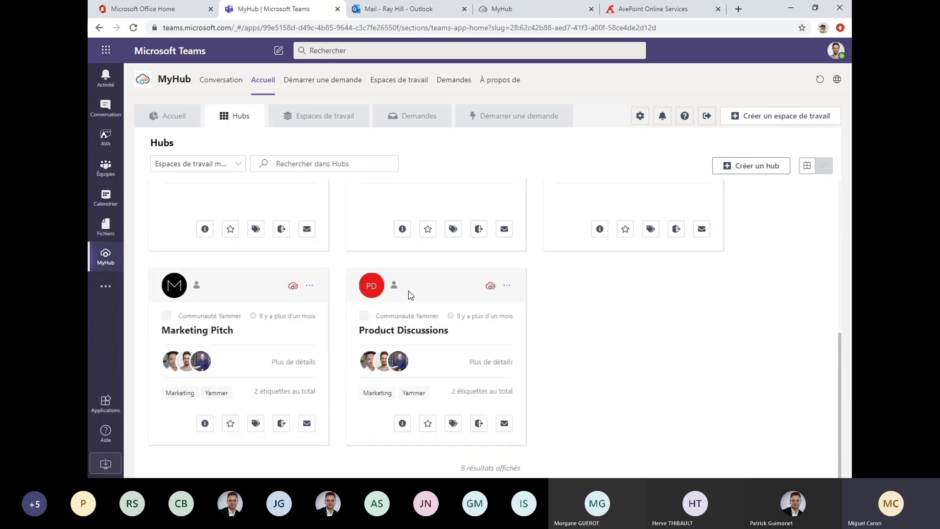
{"action": "scroll", "coordinate": [410, 294], "scroll_direction": "up", "scroll_amount": 3}
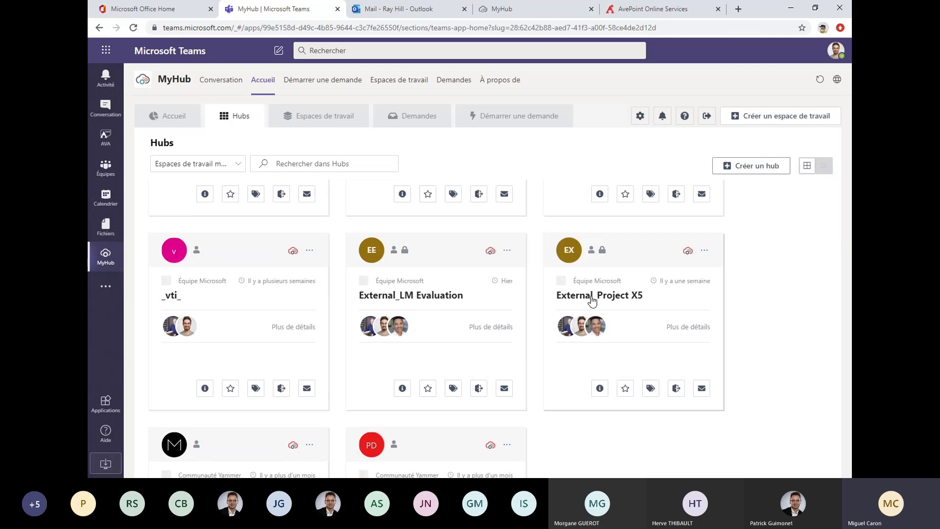
- Switch to the saved hub All Marketing Workspaces and look through its Teams, Yammer and site cards
{"action": "left_click", "coordinate": [226, 166]}
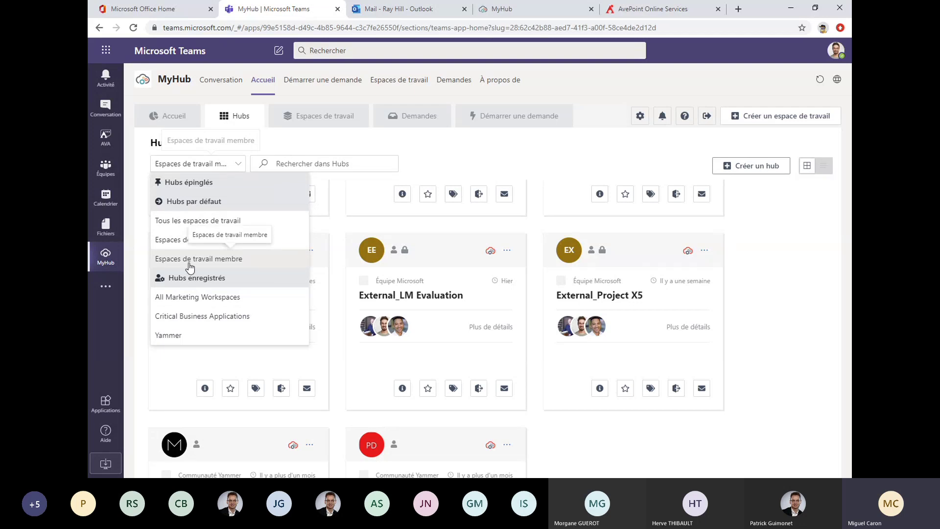
{"action": "left_click", "coordinate": [180, 303]}
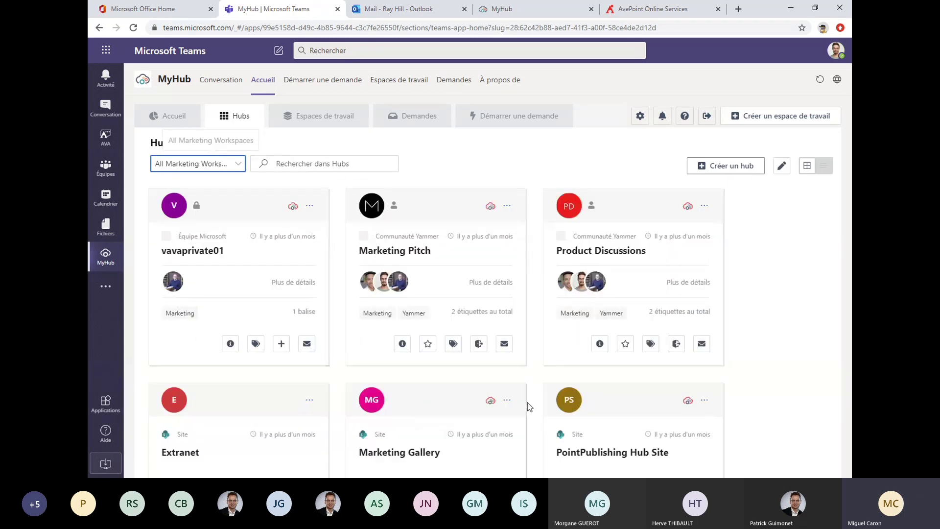
{"action": "scroll", "coordinate": [529, 401], "scroll_direction": "down", "scroll_amount": 3}
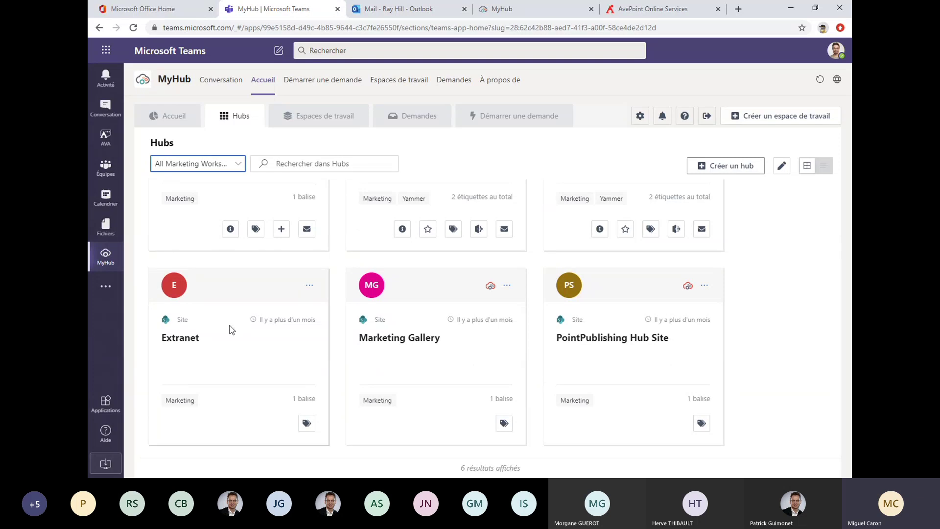
{"action": "scroll", "coordinate": [391, 331], "scroll_direction": "up", "scroll_amount": 3}
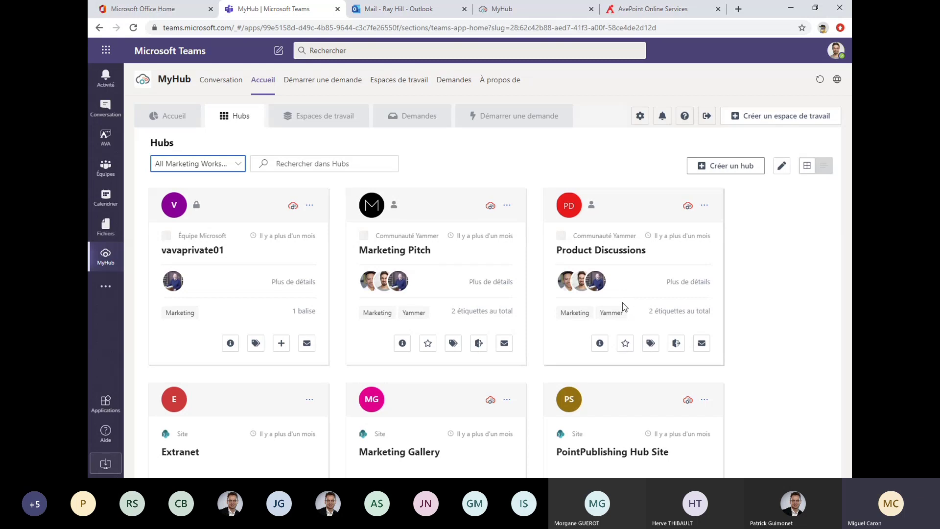
{"action": "scroll", "coordinate": [622, 303], "scroll_direction": "down", "scroll_amount": 2}
{"action": "scroll", "coordinate": [622, 304], "scroll_direction": "up", "scroll_amount": 2}
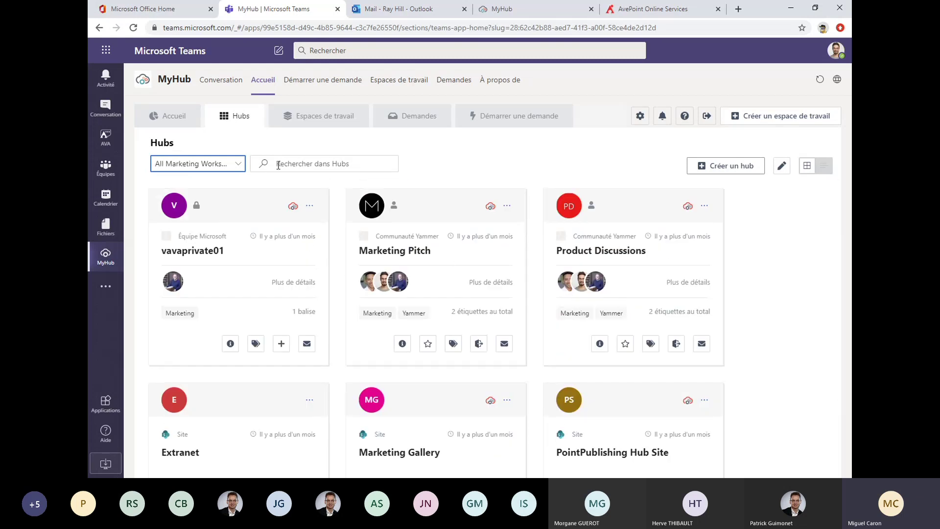
- Add the Marketing tag to the External_Project X5 team in Espaces de travail membre and apply it
{"action": "left_click", "coordinate": [239, 169]}
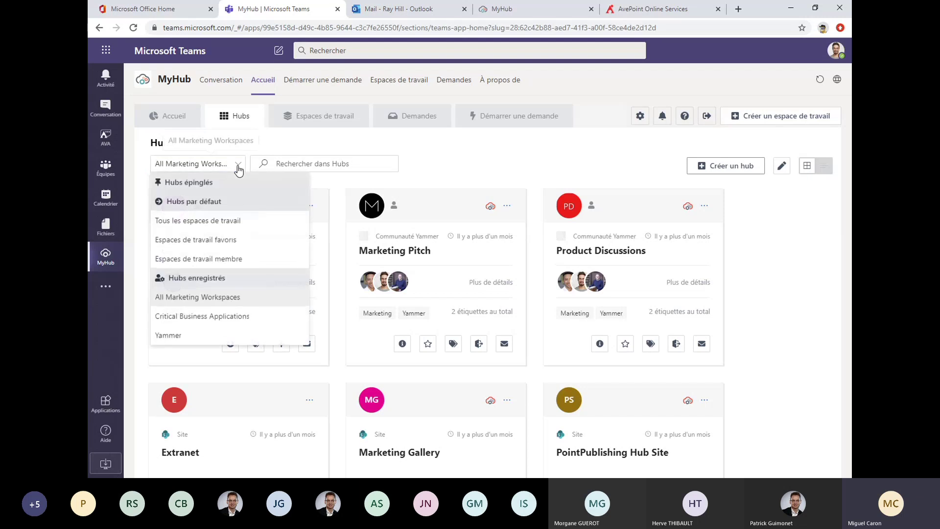
{"action": "left_click", "coordinate": [187, 259]}
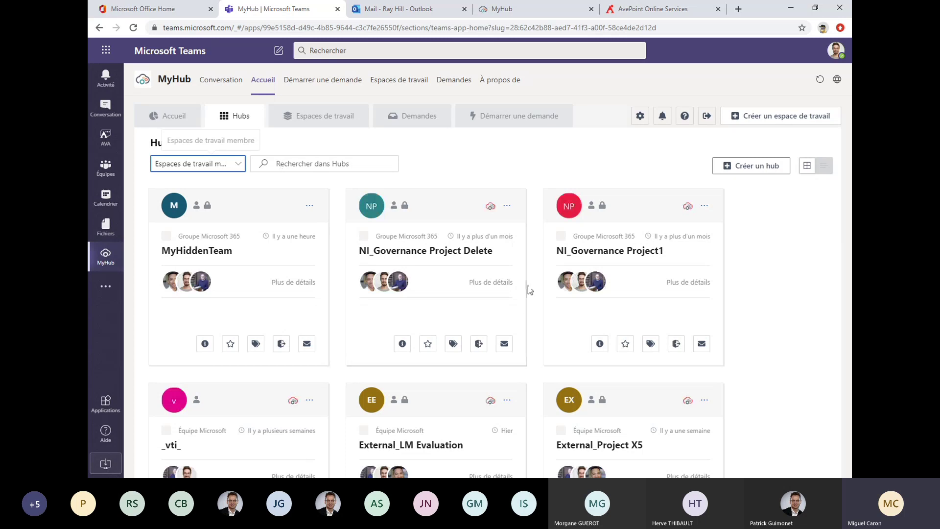
{"action": "scroll", "coordinate": [520, 300], "scroll_direction": "down", "scroll_amount": 3}
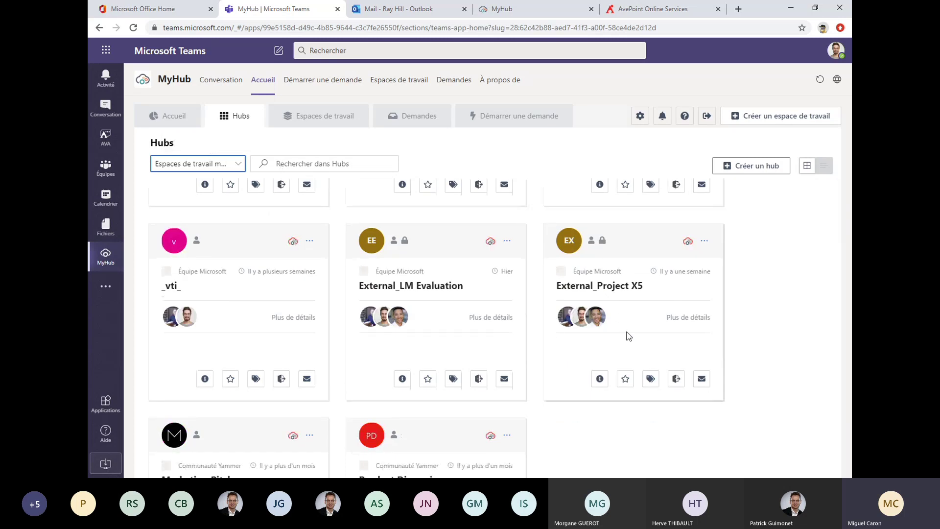
{"action": "left_click", "coordinate": [650, 379]}
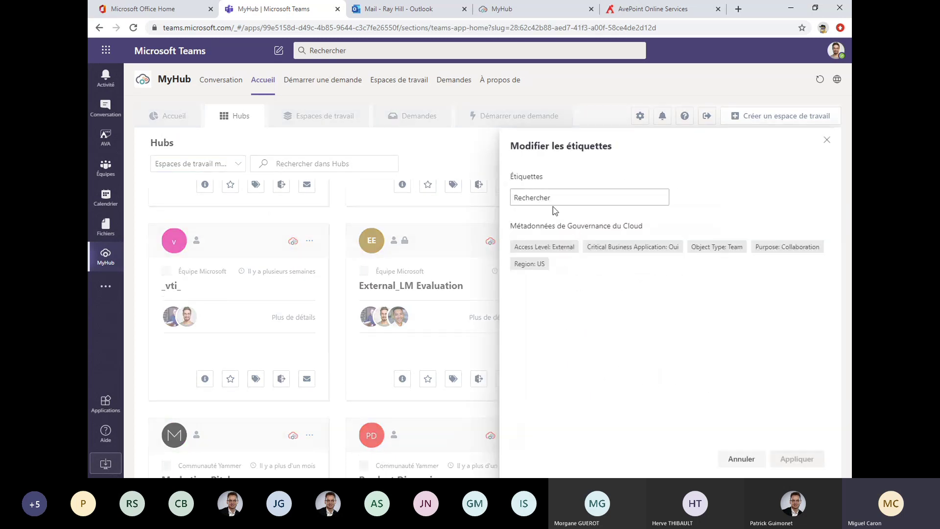
{"action": "type", "text": "mark"}
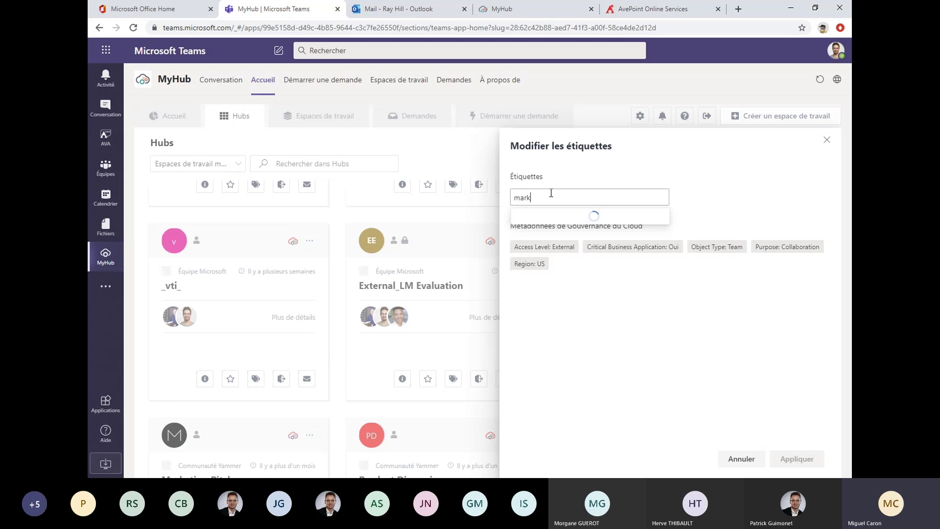
{"action": "type", "text": "e"}
{"action": "left_click", "coordinate": [540, 219]}
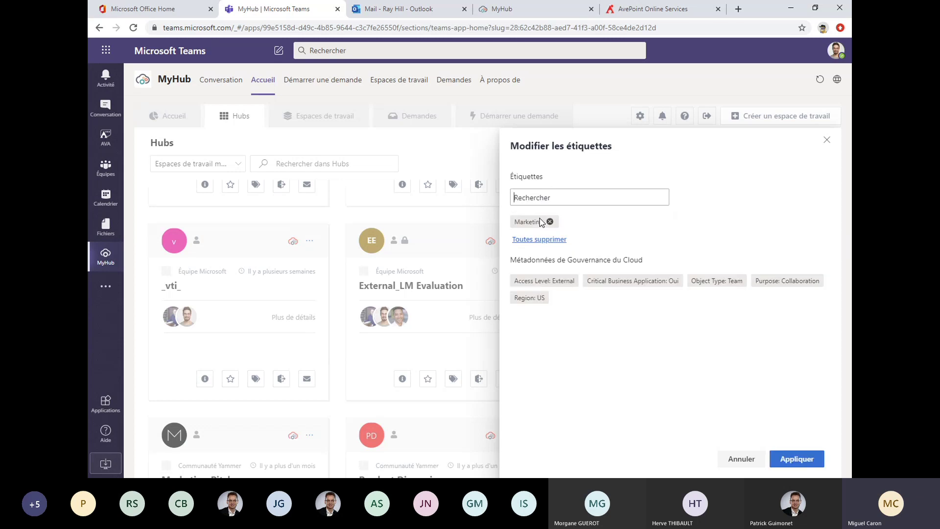
{"action": "left_click", "coordinate": [811, 461]}
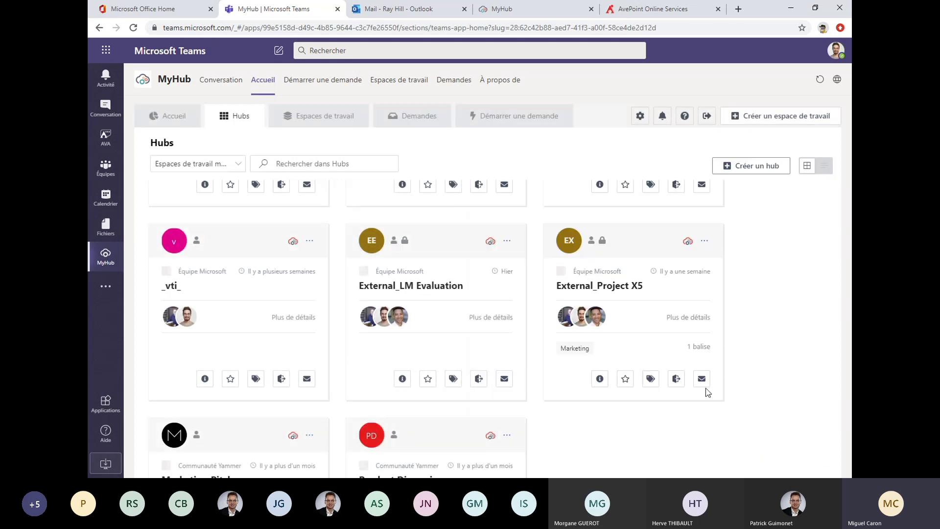
- Reopen the All Marketing Workspaces hub and check its cards for the newly tagged External_Project X5 team
{"action": "left_click", "coordinate": [237, 163]}
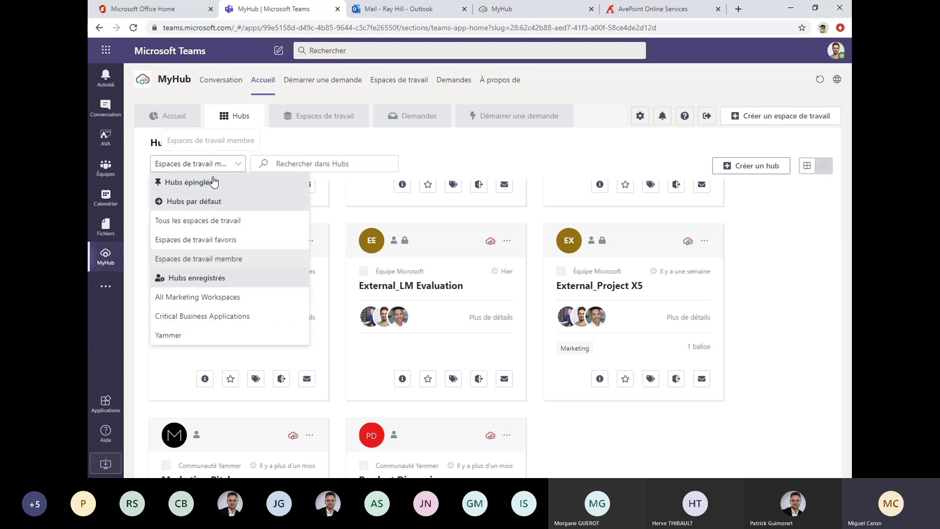
{"action": "left_click", "coordinate": [181, 303]}
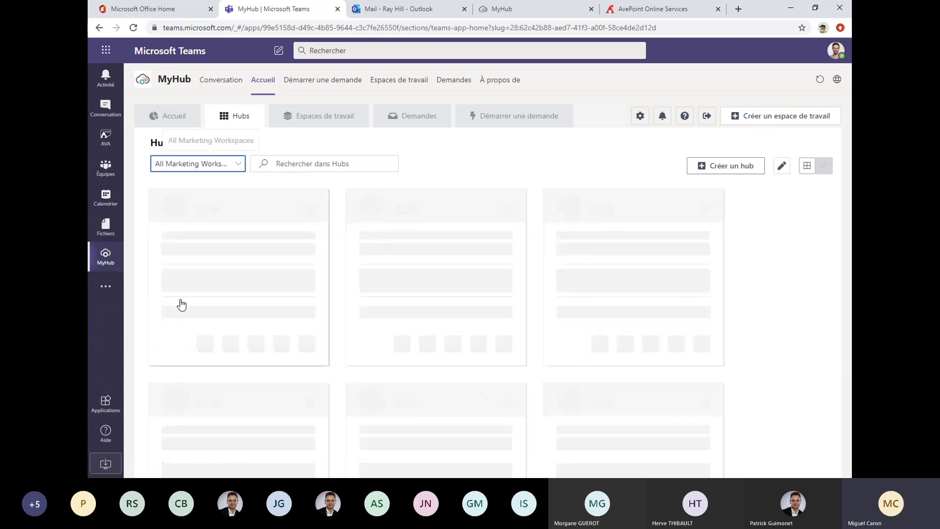
{"action": "scroll", "coordinate": [456, 287], "scroll_direction": "down", "scroll_amount": 5}
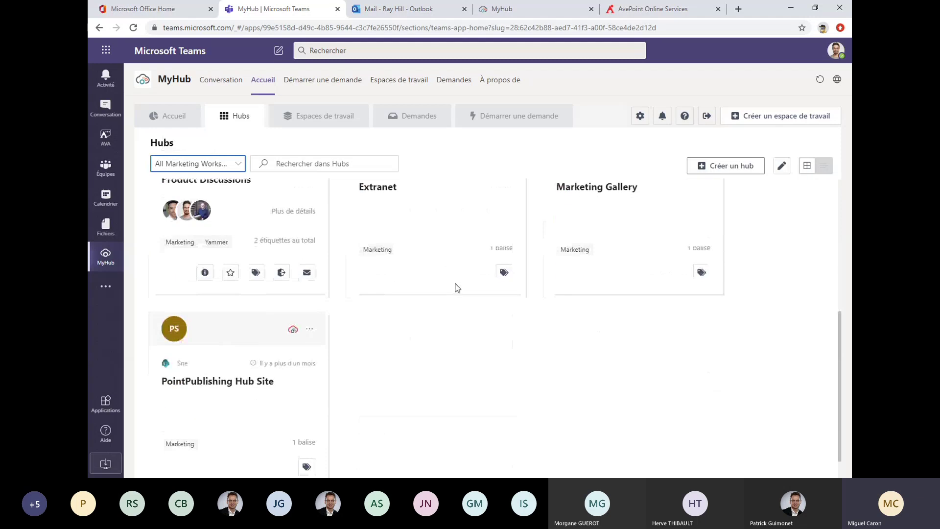
{"action": "scroll", "coordinate": [455, 287], "scroll_direction": "up", "scroll_amount": 5}
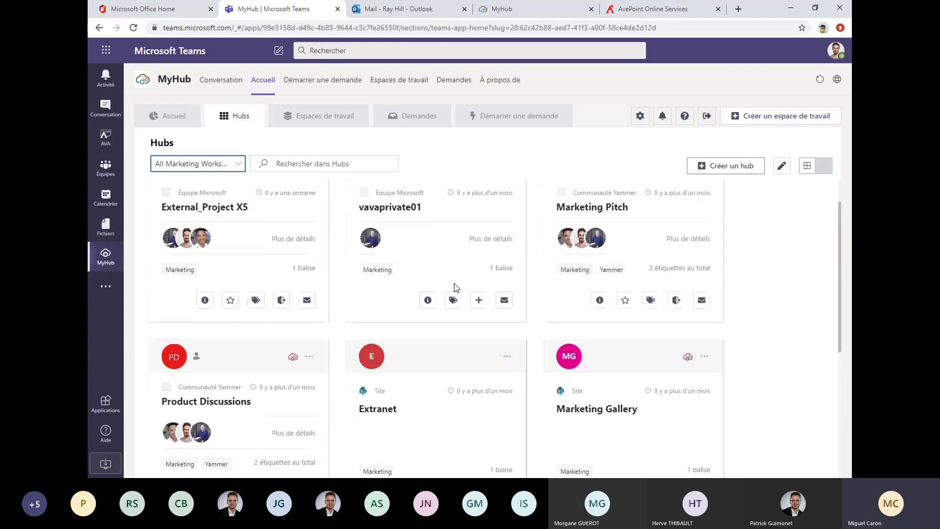
- Open the All Marketing Workspaces hub for editing, review its Marketing tag filters per workspace type, and close it without saving
{"action": "scroll", "coordinate": [343, 274], "scroll_direction": "up", "scroll_amount": 1}
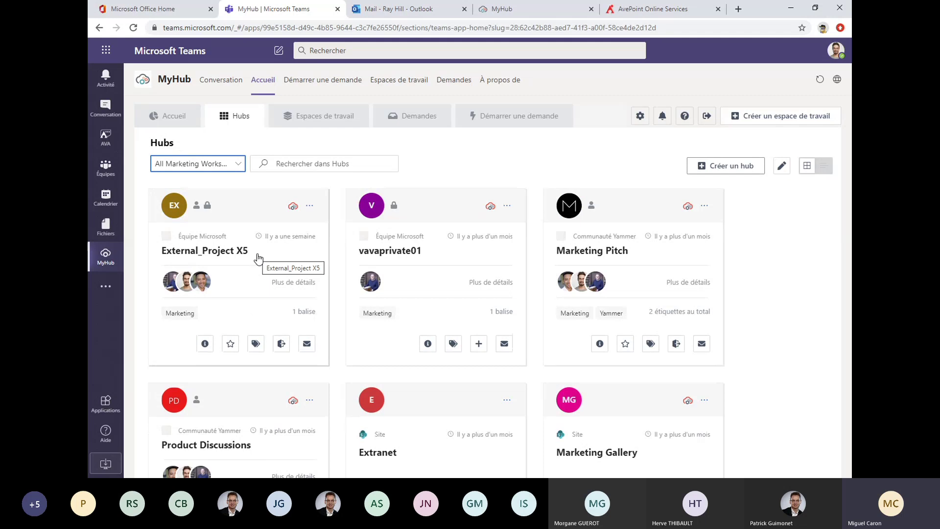
{"action": "left_click", "coordinate": [783, 167]}
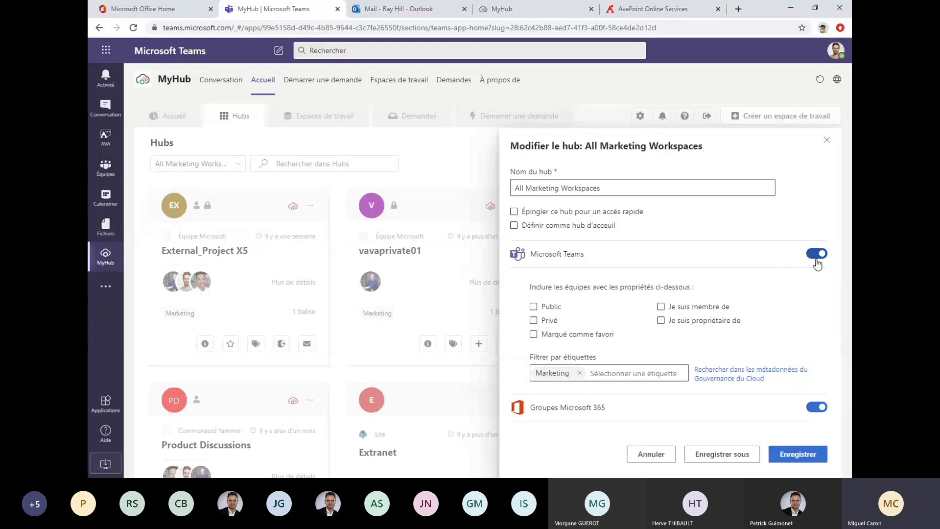
{"action": "scroll", "coordinate": [808, 392], "scroll_direction": "down", "scroll_amount": 5}
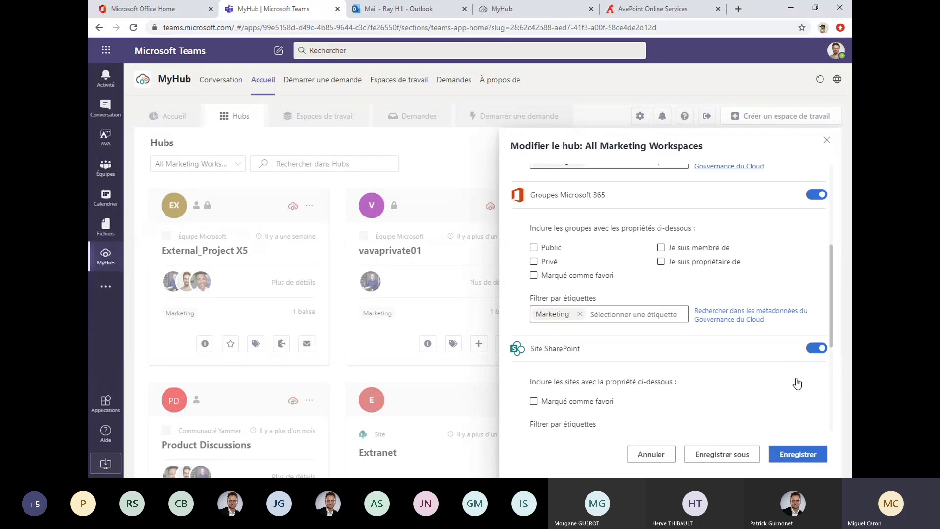
{"action": "scroll", "coordinate": [692, 348], "scroll_direction": "up", "scroll_amount": 5}
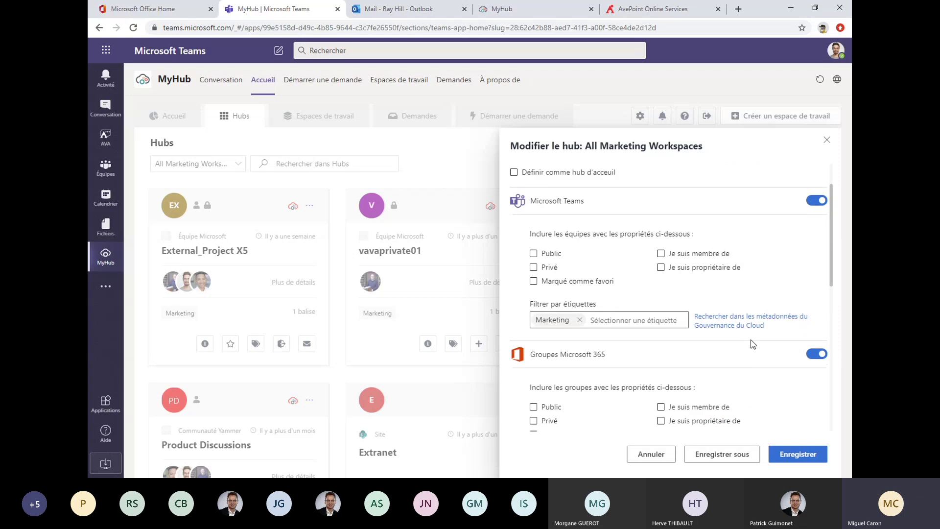
{"action": "scroll", "coordinate": [558, 318], "scroll_direction": "down", "scroll_amount": 6}
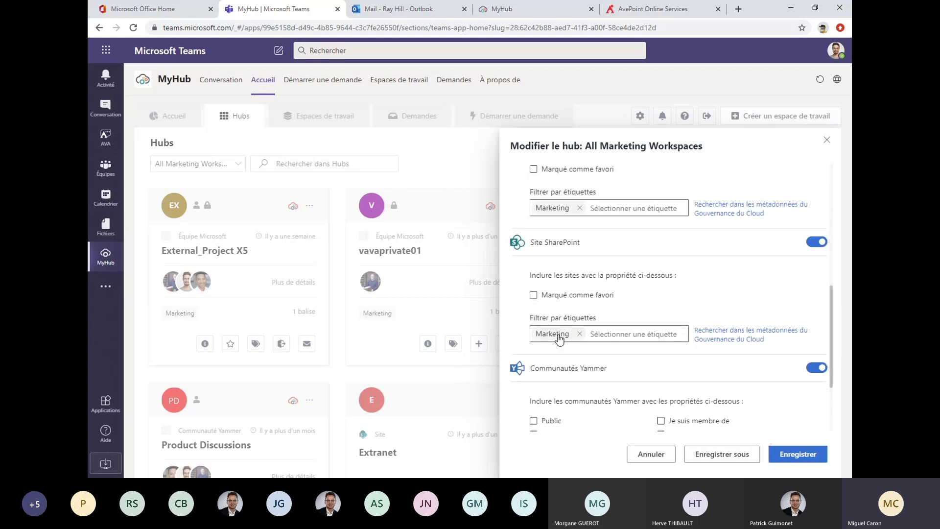
{"action": "left_click", "coordinate": [659, 454]}
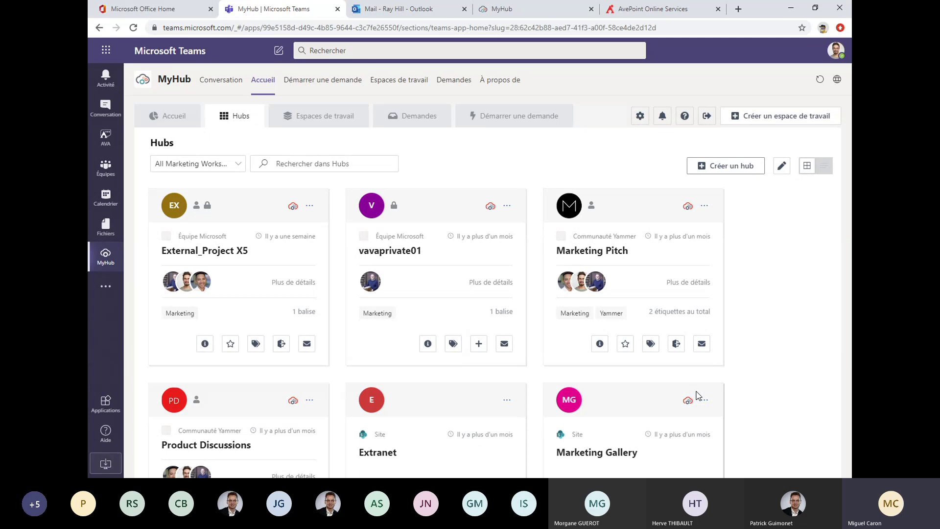
- Open tag management in the MyHub settings and look at the Marketing tag's rename form and the add-tag form without saving
{"action": "left_click", "coordinate": [640, 117]}
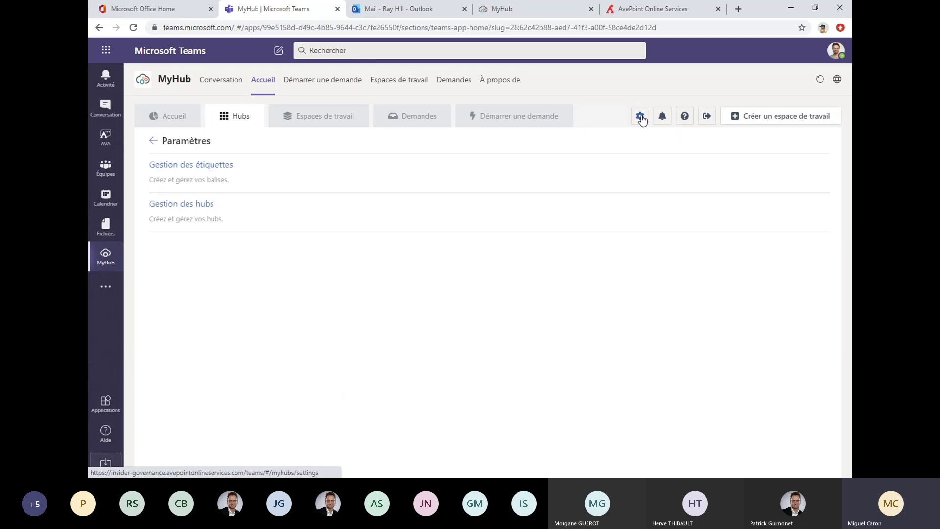
{"action": "left_click", "coordinate": [228, 172]}
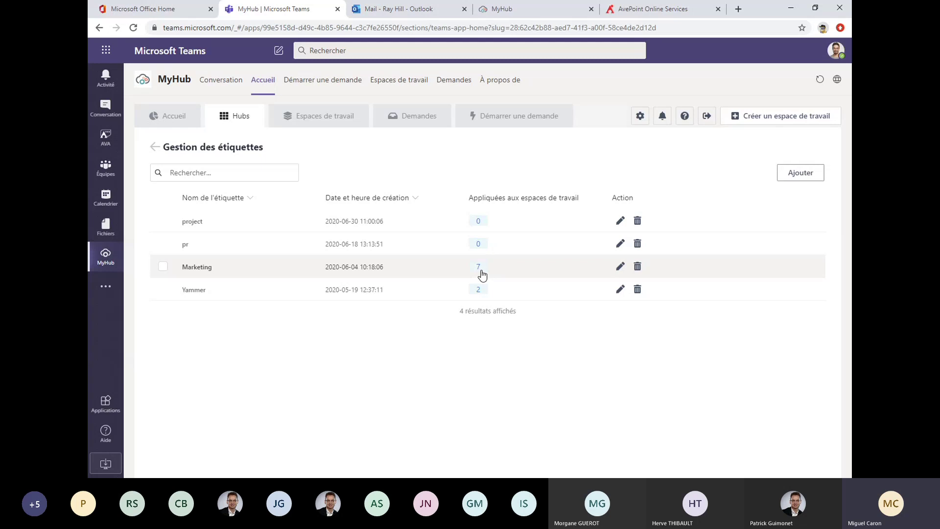
{"action": "left_click", "coordinate": [621, 267]}
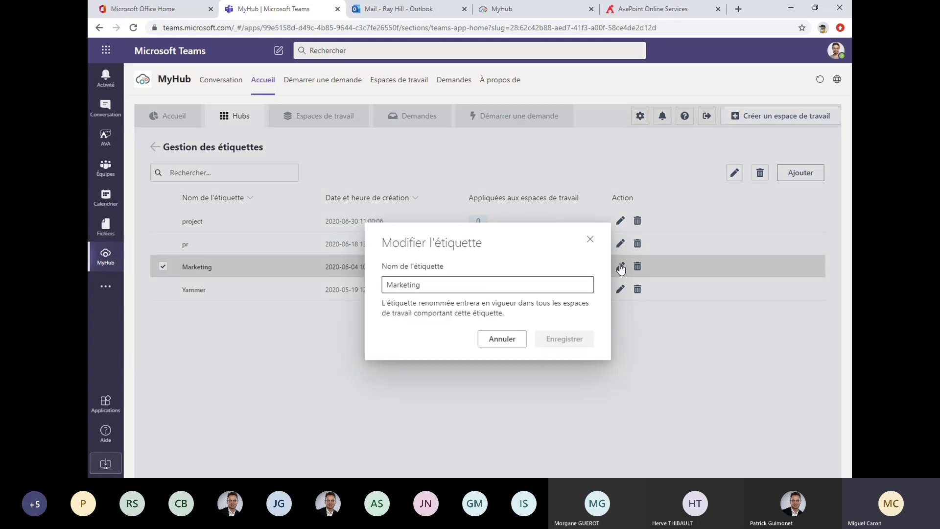
{"action": "left_click", "coordinate": [504, 339]}
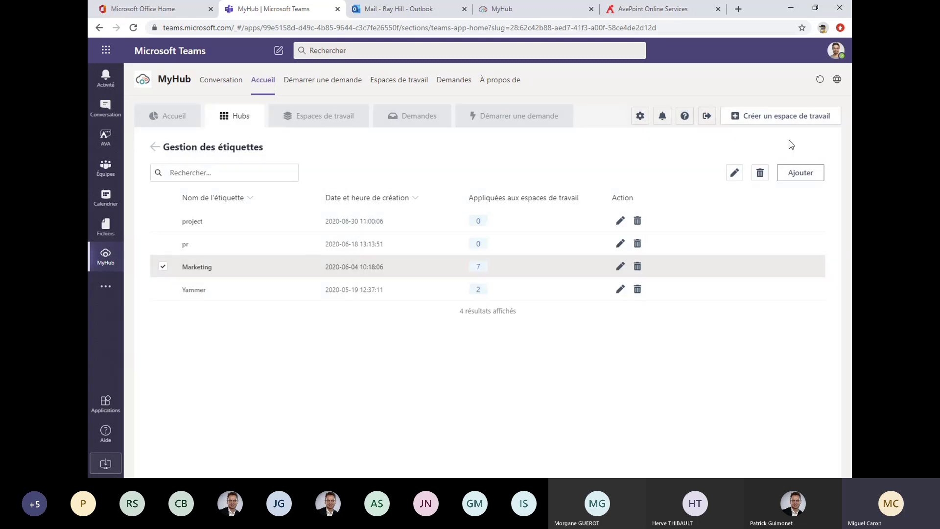
{"action": "left_click", "coordinate": [799, 182]}
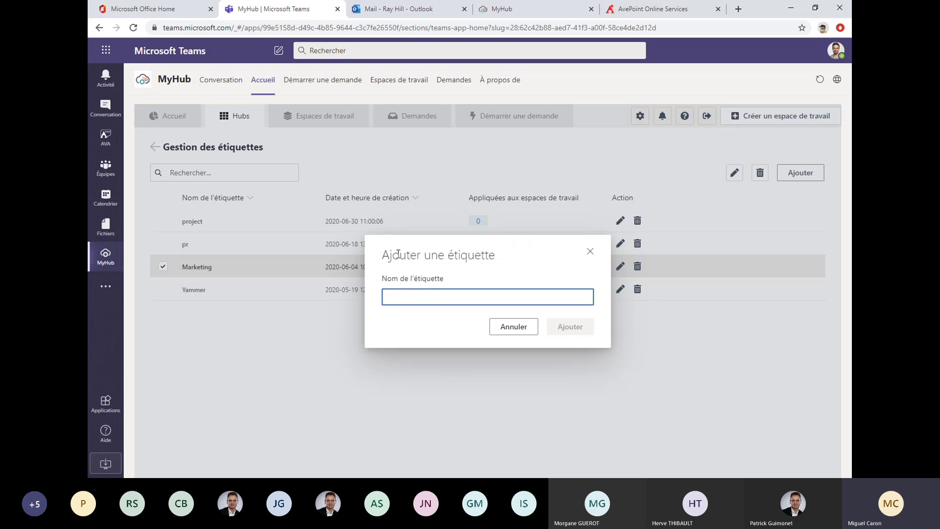
{"action": "left_click", "coordinate": [590, 252]}
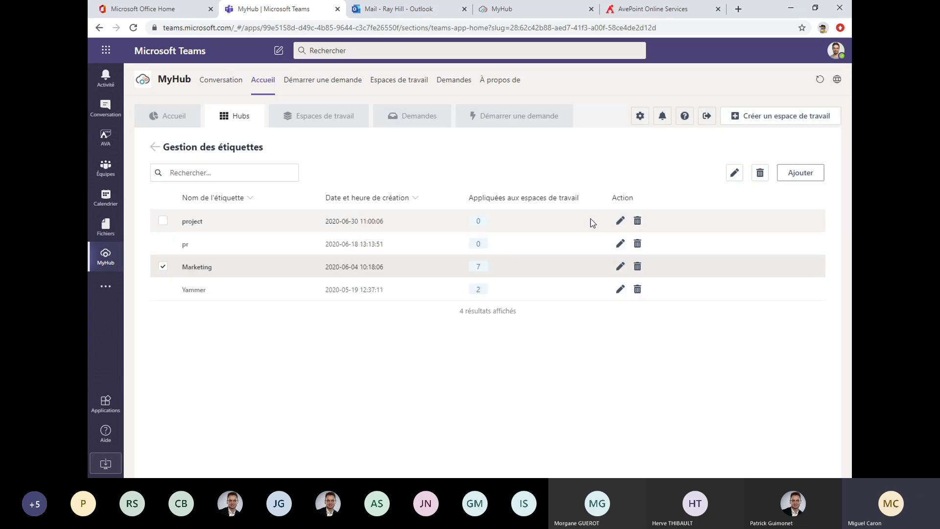
- Open hub management in the settings, preview a new filter-based hub with Site SharePoint enabled, and cancel its creation
{"action": "left_click", "coordinate": [640, 118]}
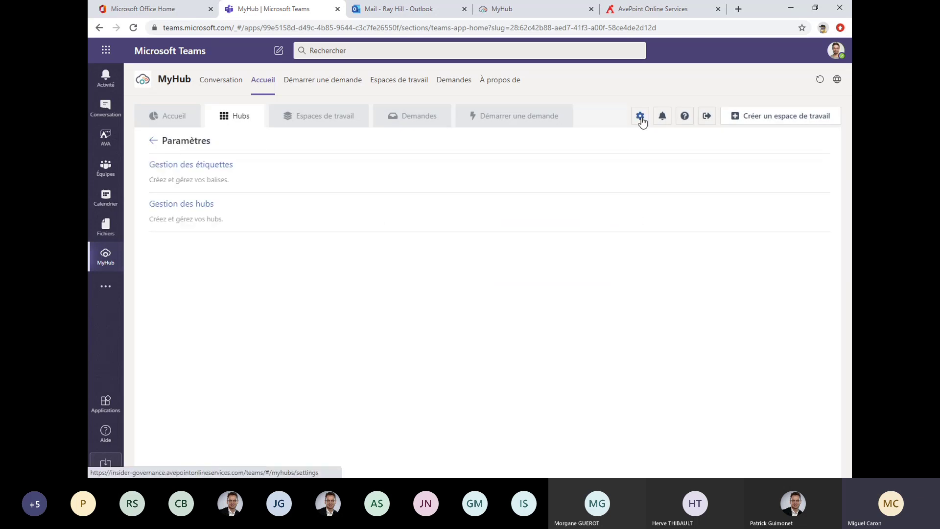
{"action": "left_click", "coordinate": [186, 207]}
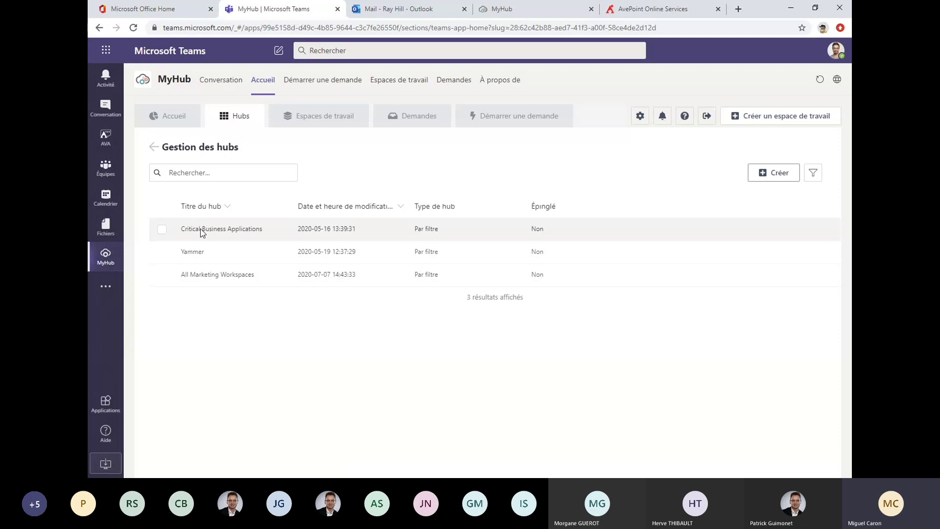
{"action": "left_click", "coordinate": [762, 175]}
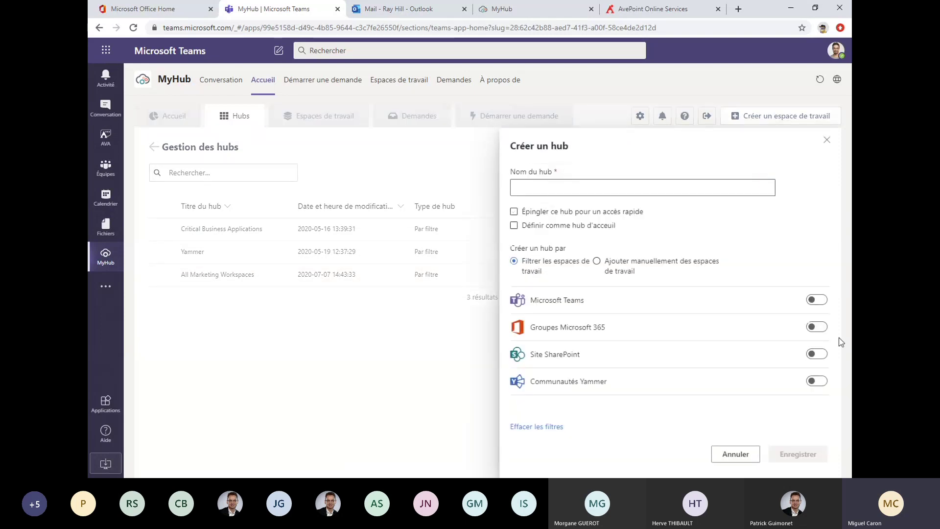
{"action": "left_click", "coordinate": [816, 354]}
{"action": "scroll", "coordinate": [578, 424], "scroll_direction": "down", "scroll_amount": 2}
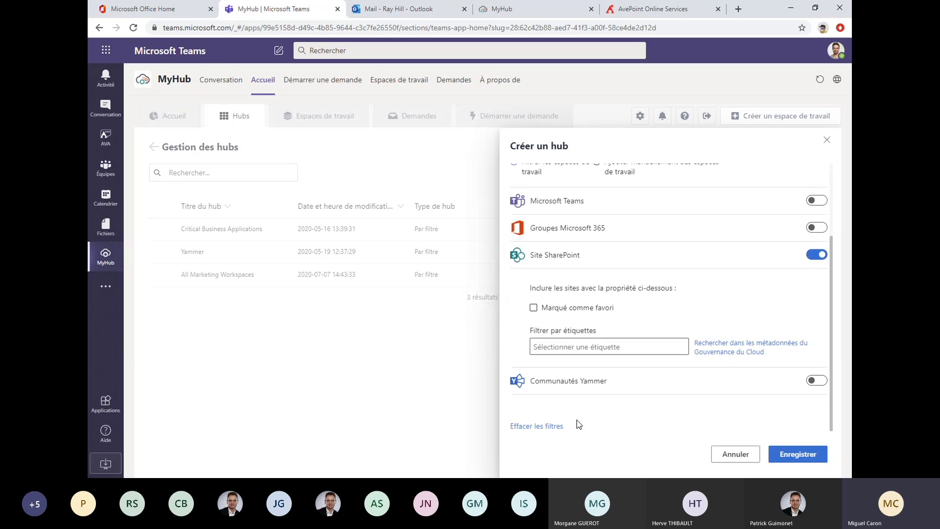
{"action": "scroll", "coordinate": [578, 424], "scroll_direction": "up", "scroll_amount": 2}
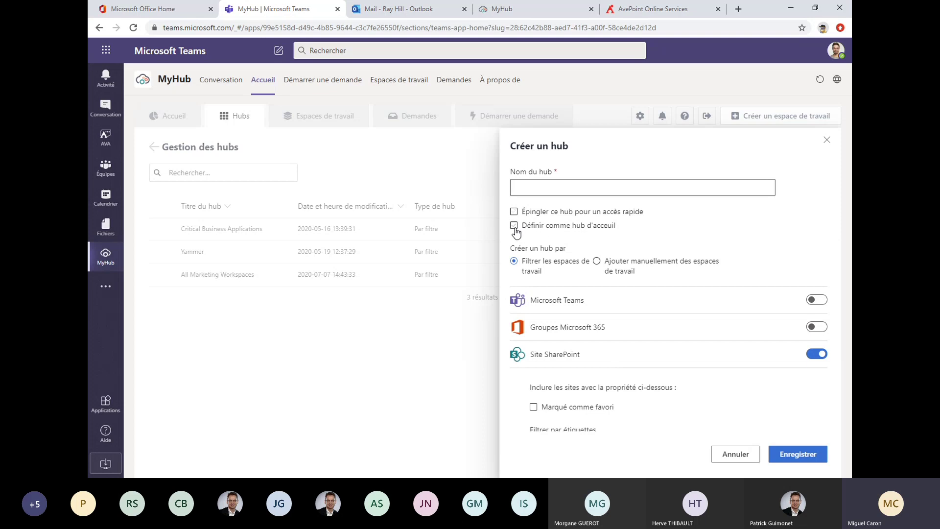
{"action": "left_click", "coordinate": [734, 454]}
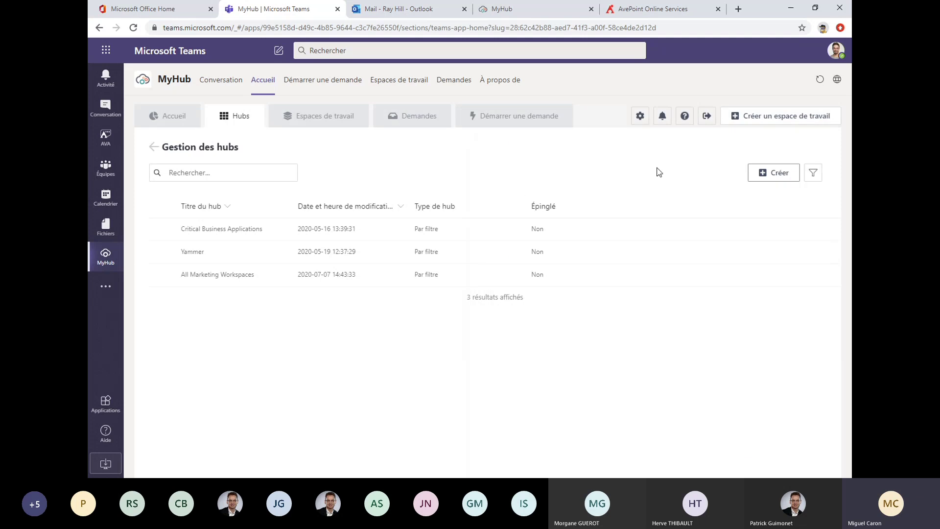
- Leave hub management and look through the workspace cards in the Tous les espaces de travail hub
{"action": "left_click", "coordinate": [153, 147]}
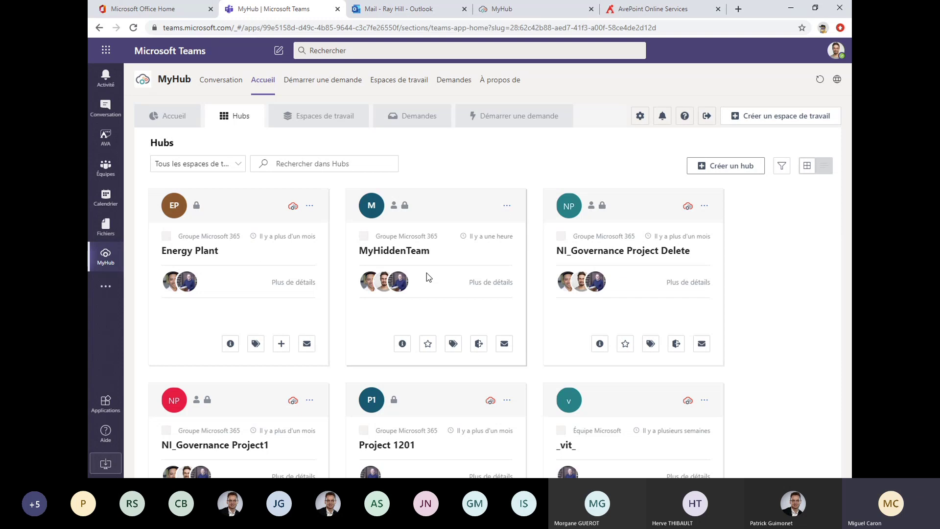
{"action": "scroll", "coordinate": [427, 272], "scroll_direction": "down", "scroll_amount": 5}
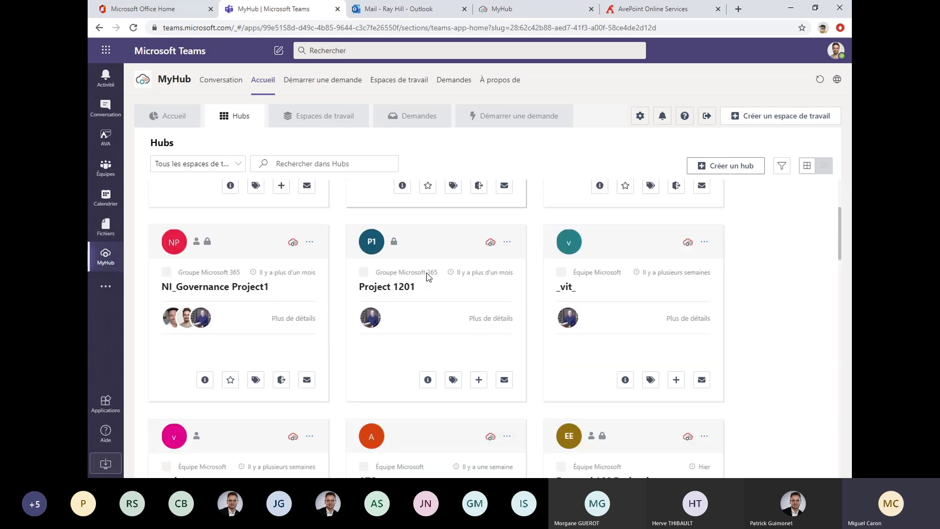
{"action": "scroll", "coordinate": [427, 272], "scroll_direction": "up", "scroll_amount": 5}
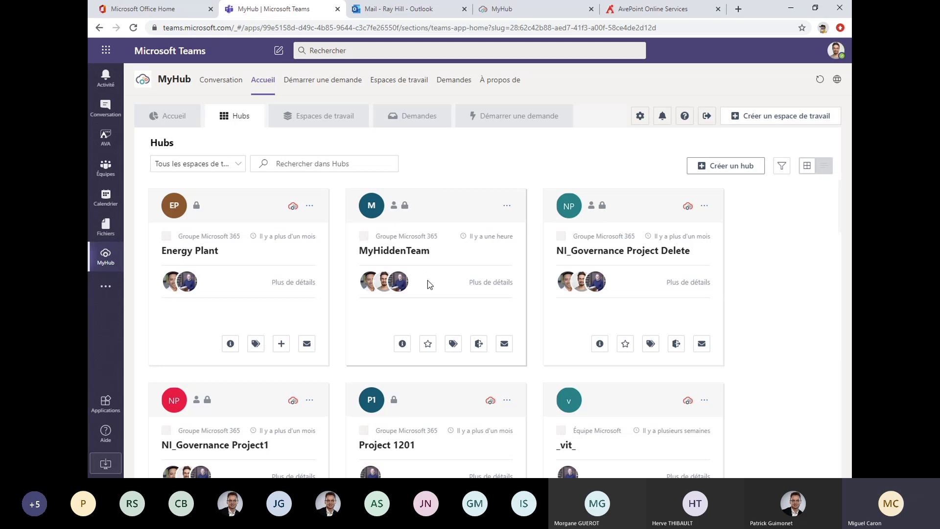
{"action": "scroll", "coordinate": [427, 280], "scroll_direction": "down", "scroll_amount": 9}
{"action": "scroll", "coordinate": [427, 281], "scroll_direction": "down", "scroll_amount": 1}
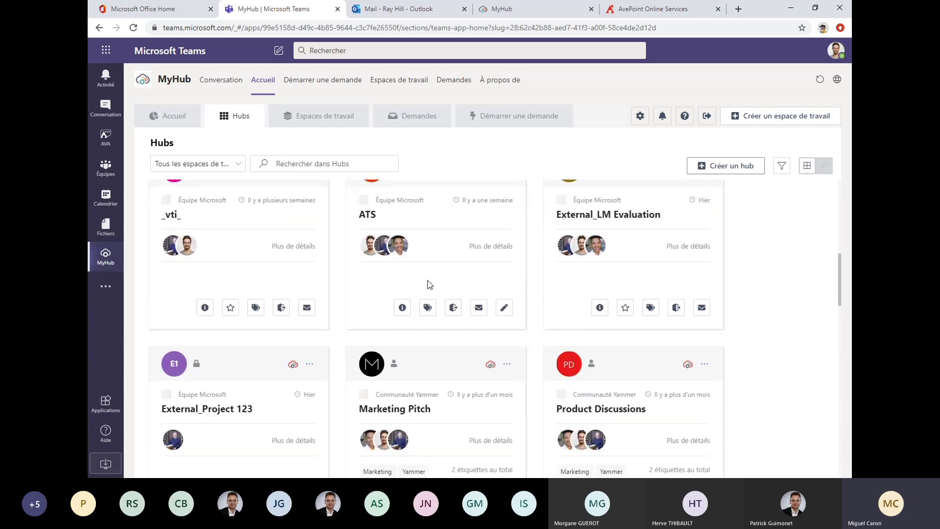
{"action": "scroll", "coordinate": [411, 293], "scroll_direction": "down", "scroll_amount": 5}
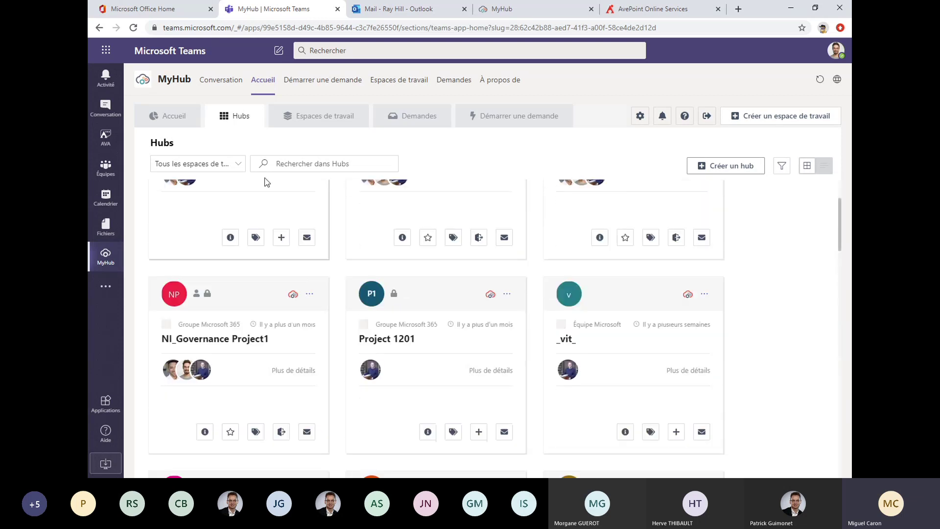
- Search the hubs for x5, inspect External_Project X5's details and tags without changes, and return to the workspace cards
{"action": "left_click", "coordinate": [278, 159]}
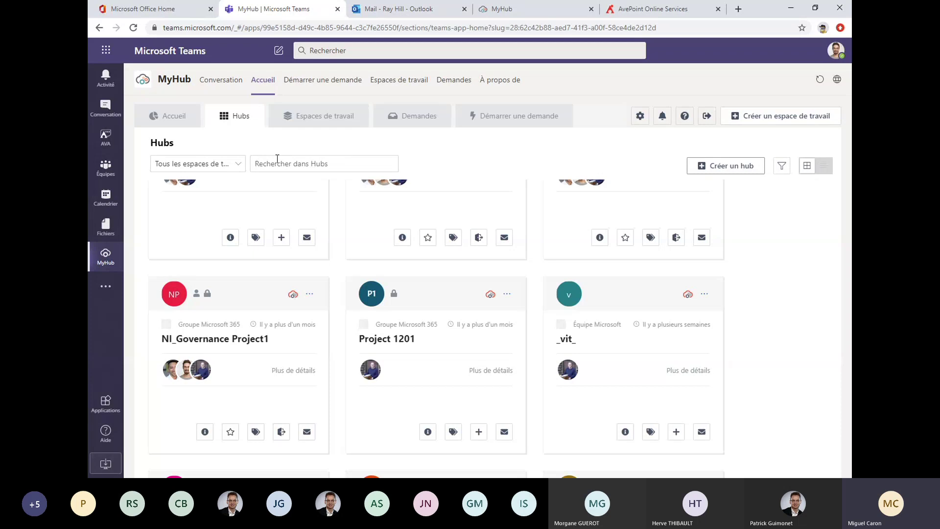
{"action": "type", "text": "x5"}
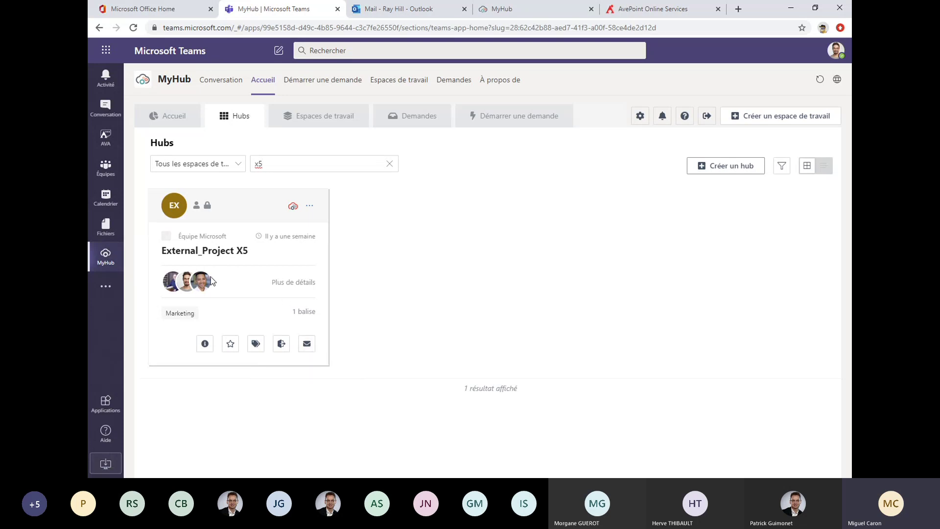
{"action": "left_click", "coordinate": [298, 287]}
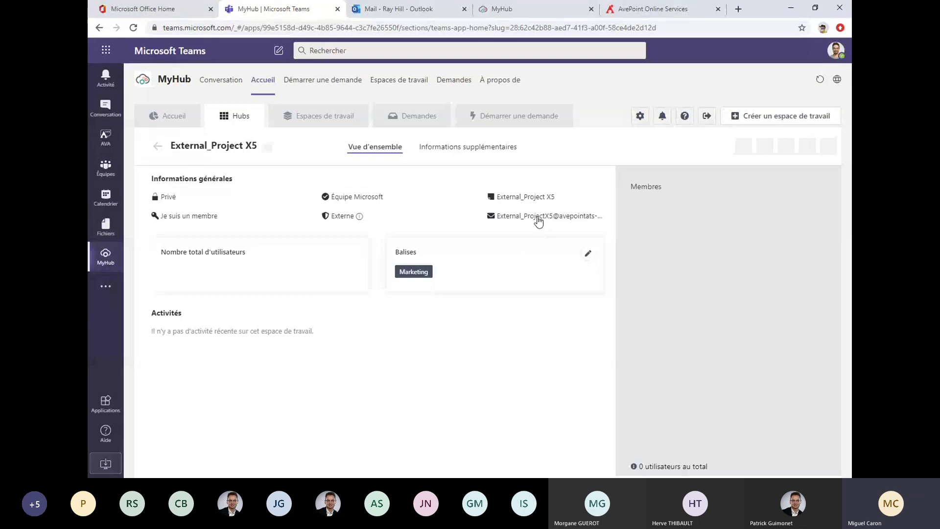
{"action": "left_click", "coordinate": [587, 253]}
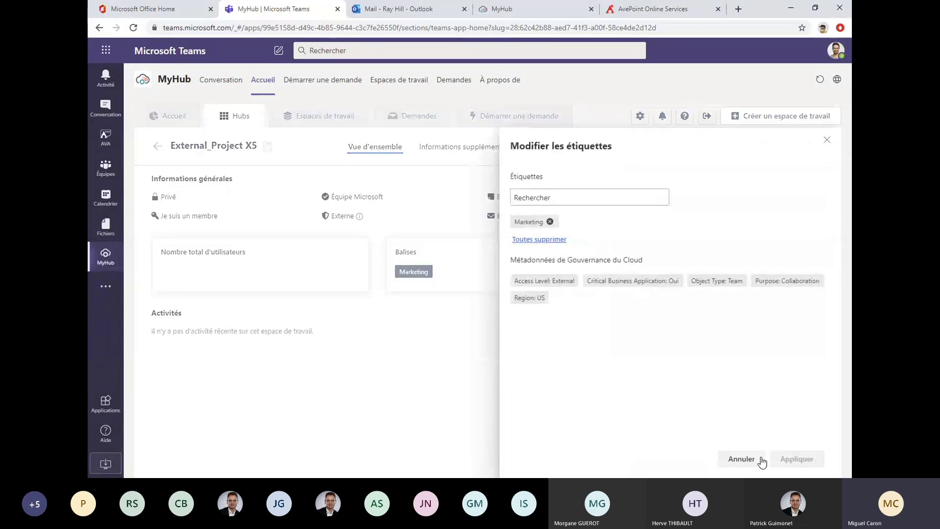
{"action": "left_click", "coordinate": [740, 458]}
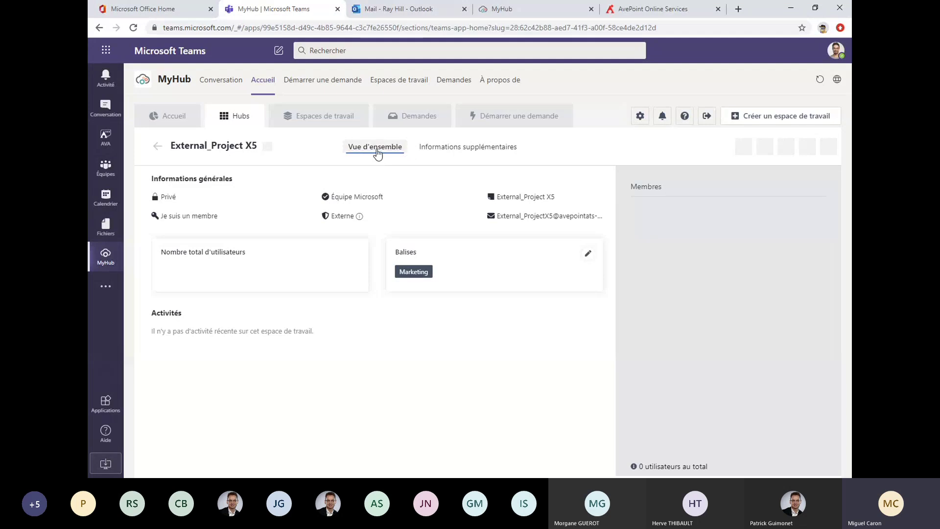
{"action": "left_click", "coordinate": [159, 149]}
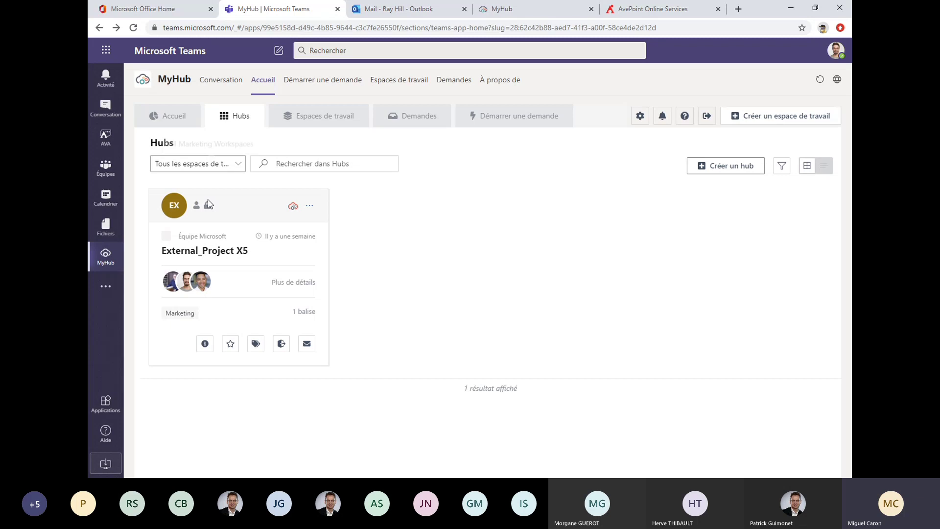
- Display all workspaces of the Tous les espaces de travail hub as a list and review their titles, last access dates and tags
{"action": "left_click", "coordinate": [200, 163]}
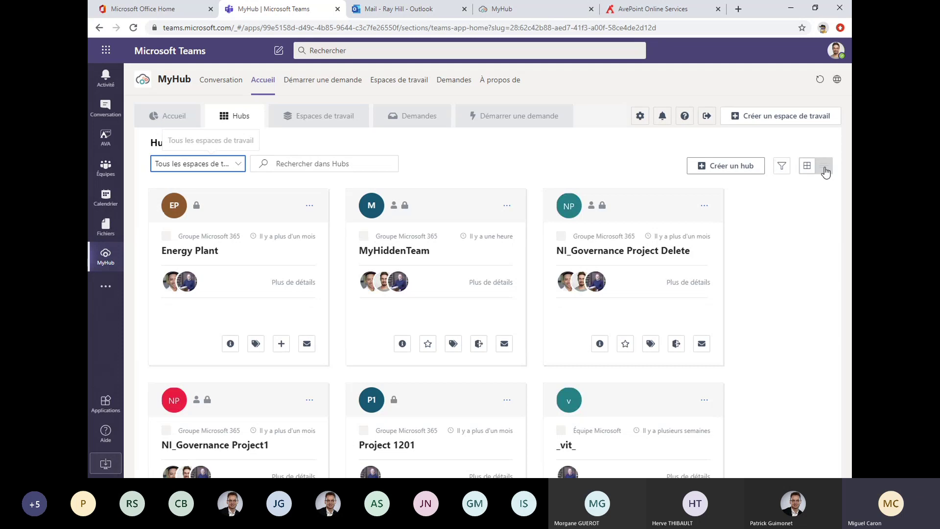
{"action": "left_click", "coordinate": [825, 167]}
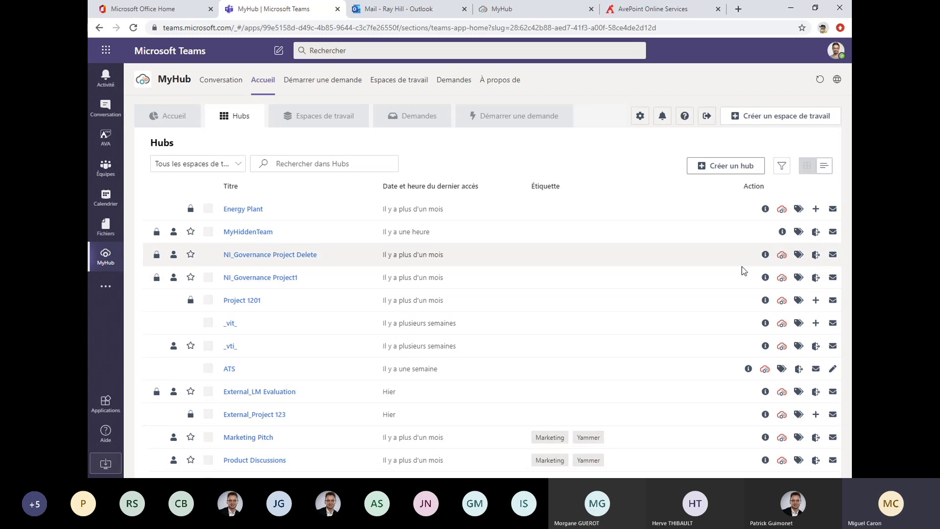
{"action": "scroll", "coordinate": [698, 299], "scroll_direction": "down", "scroll_amount": 5}
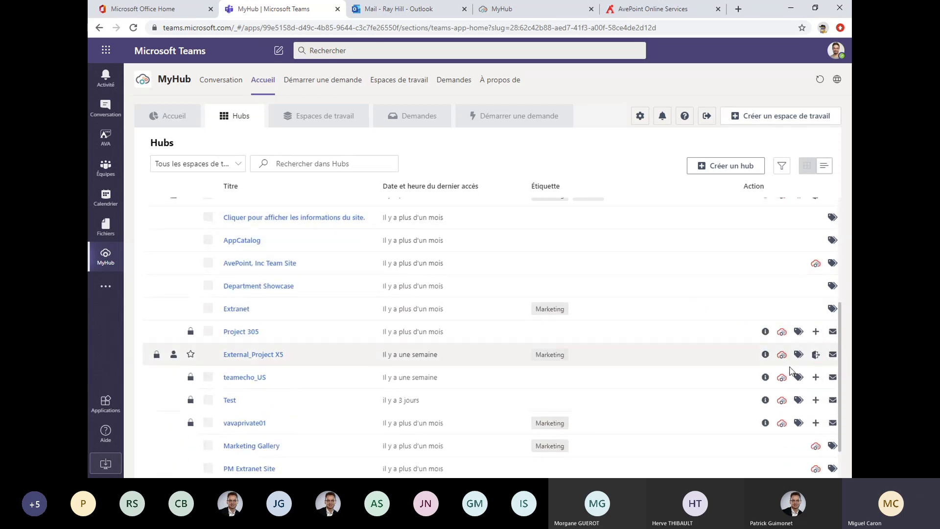
{"action": "scroll", "coordinate": [789, 392], "scroll_direction": "down", "scroll_amount": 1}
{"action": "scroll", "coordinate": [787, 407], "scroll_direction": "down", "scroll_amount": 2}
{"action": "scroll", "coordinate": [787, 392], "scroll_direction": "up", "scroll_amount": 6}
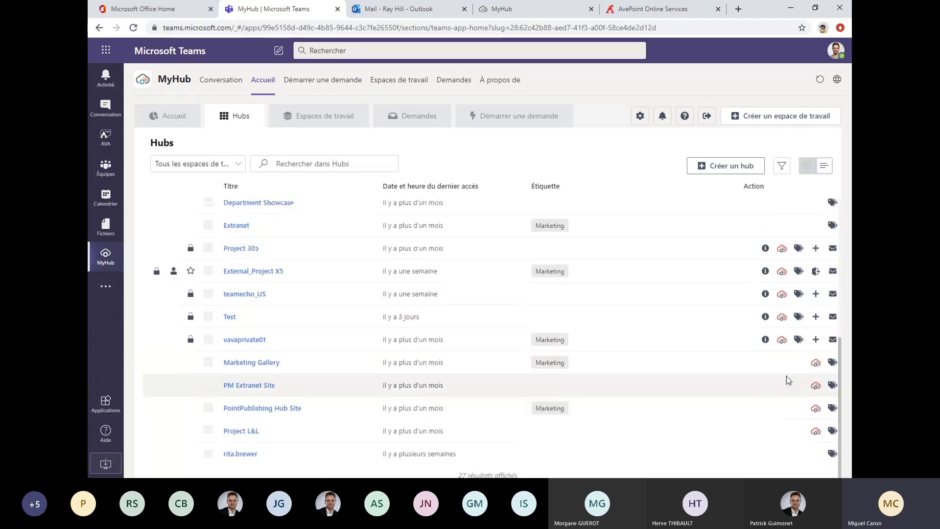
{"action": "scroll", "coordinate": [779, 349], "scroll_direction": "down", "scroll_amount": 1}
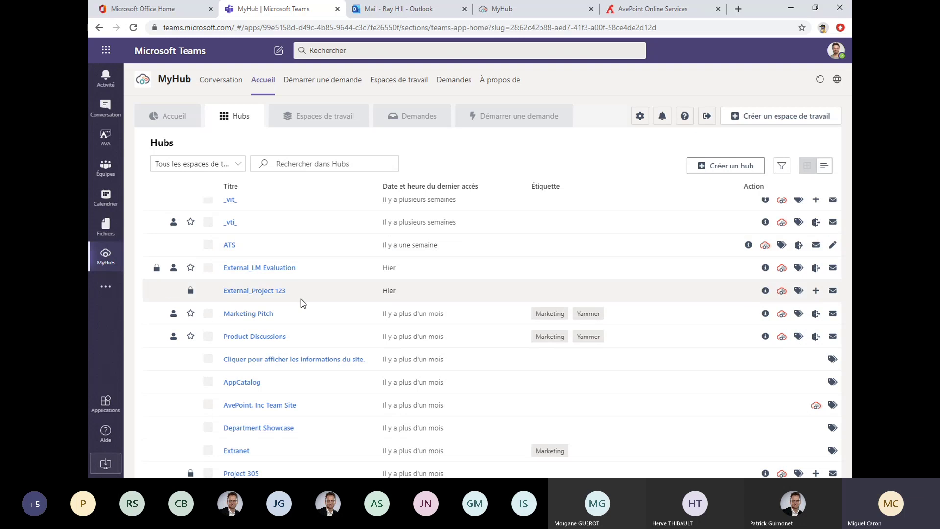
{"action": "scroll", "coordinate": [303, 296], "scroll_direction": "down", "scroll_amount": 3}
{"action": "scroll", "coordinate": [314, 292], "scroll_direction": "up", "scroll_amount": 3}
- Search the Tous les espaces de travail hub for x5 and open External_Project X5's supplementary information
{"action": "left_click", "coordinate": [304, 164]}
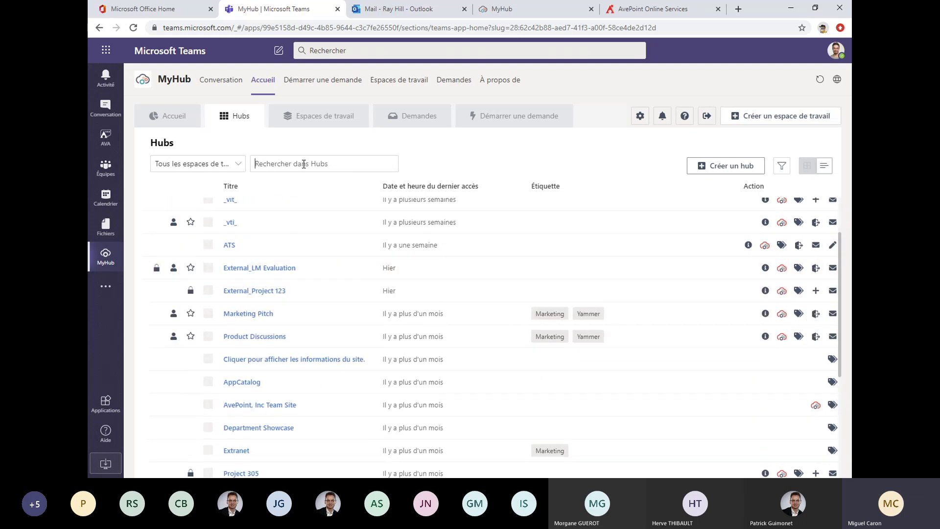
{"action": "type", "text": "x5"}
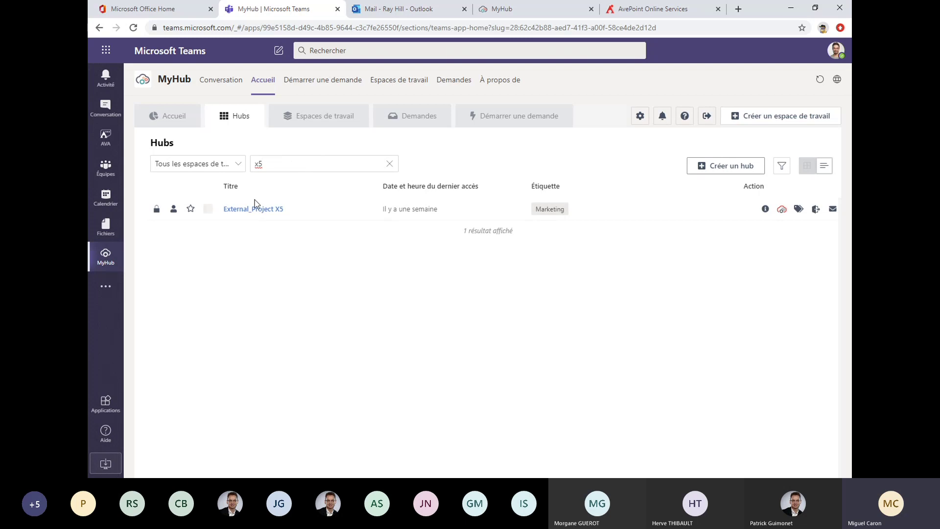
{"action": "left_click", "coordinate": [252, 209]}
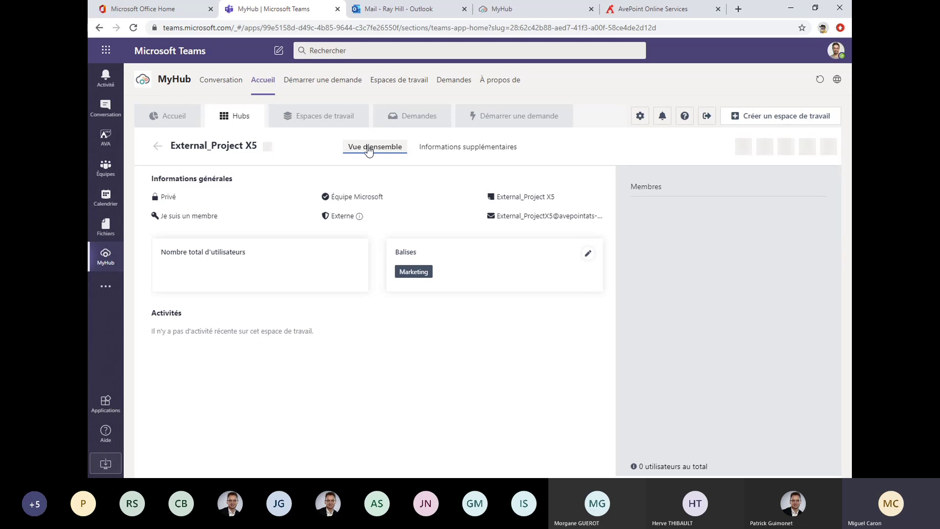
{"action": "left_click", "coordinate": [457, 149]}
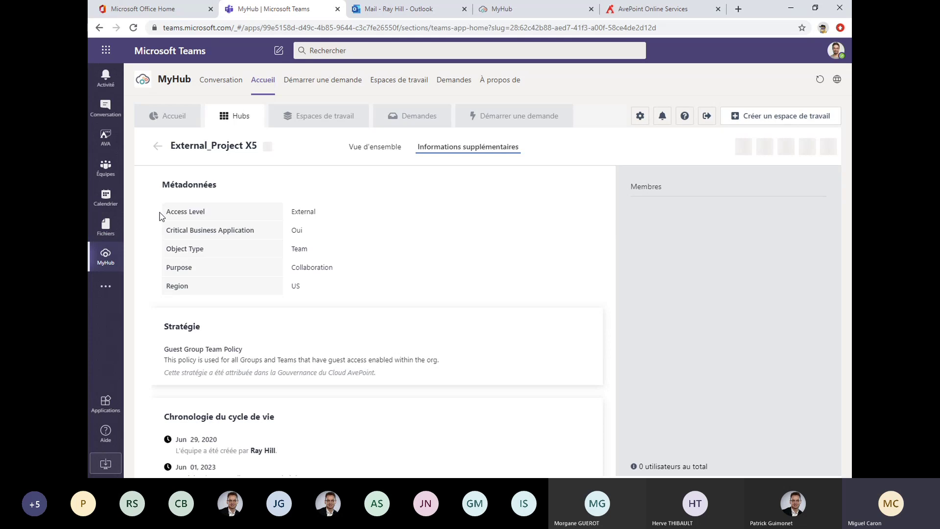
- Review External_Project X5's metadata, assigned policy and lifecycle timeline, highlighting the relevant entries
{"action": "left_click_drag", "start_coordinate": [165, 210], "coordinate": [317, 284]}
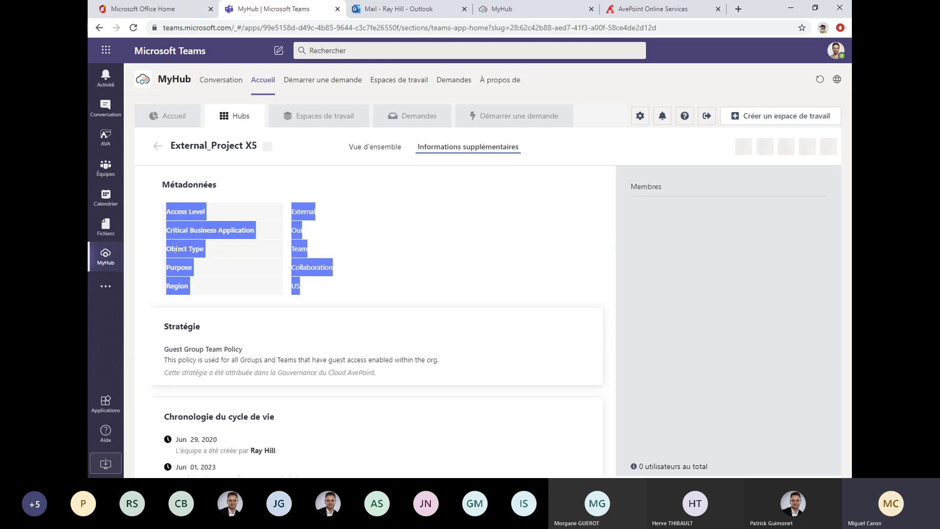
{"action": "left_click", "coordinate": [188, 247]}
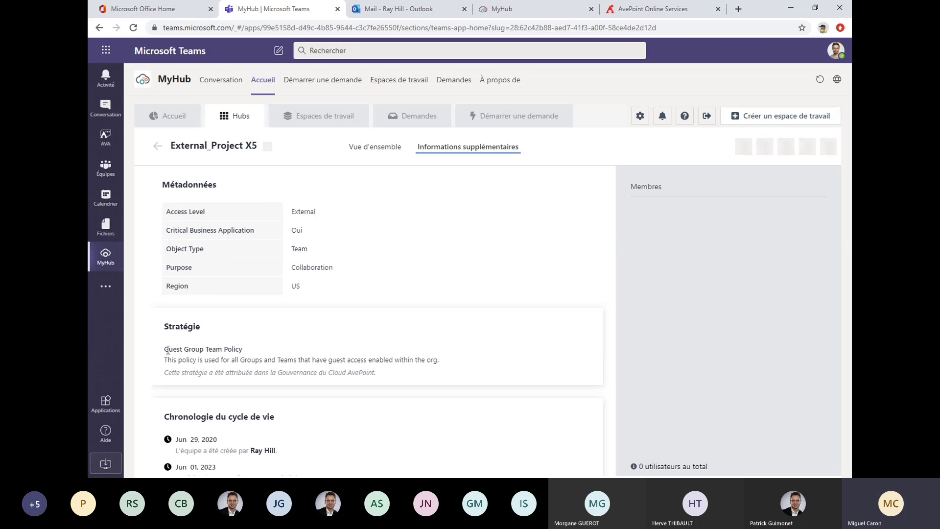
{"action": "left_click_drag", "start_coordinate": [165, 349], "coordinate": [242, 350]}
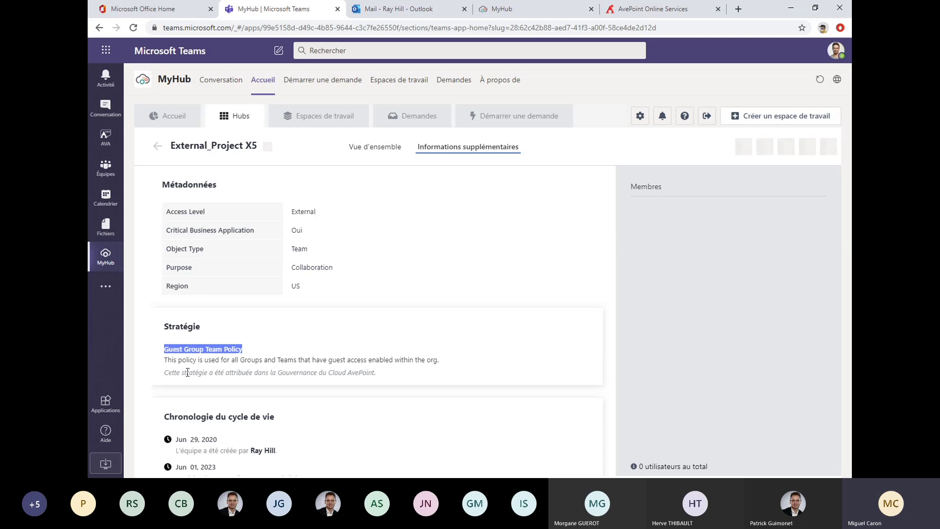
{"action": "scroll", "coordinate": [296, 411], "scroll_direction": "down", "scroll_amount": 2}
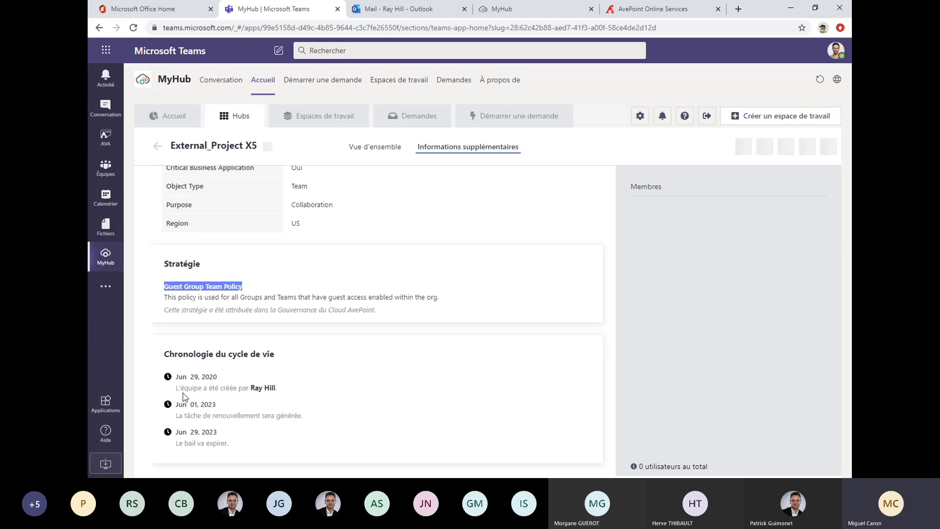
{"action": "left_click_drag", "start_coordinate": [177, 390], "coordinate": [276, 389]}
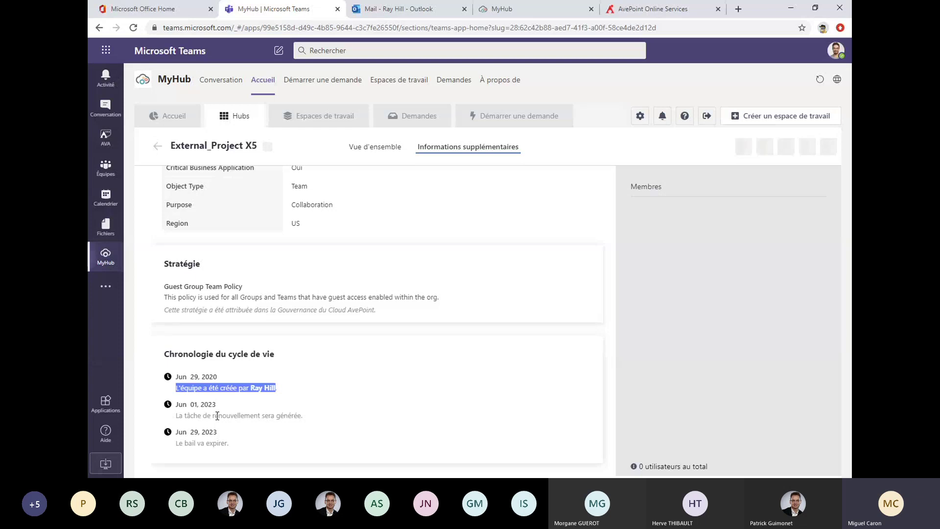
{"action": "left_click_drag", "start_coordinate": [174, 416], "coordinate": [281, 418]}
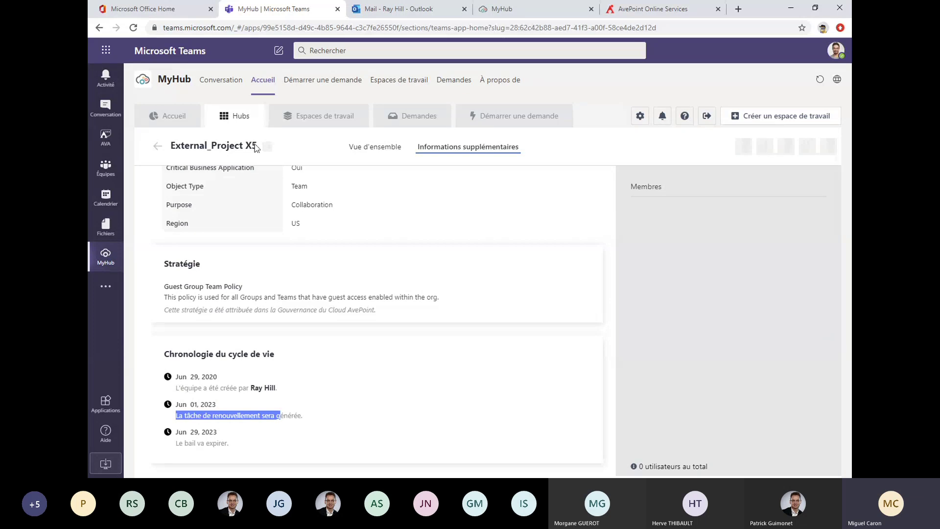
- Search the managed workspaces for x5 and compare its primary contact's card with the signed-in account profile
{"action": "left_click", "coordinate": [317, 118]}
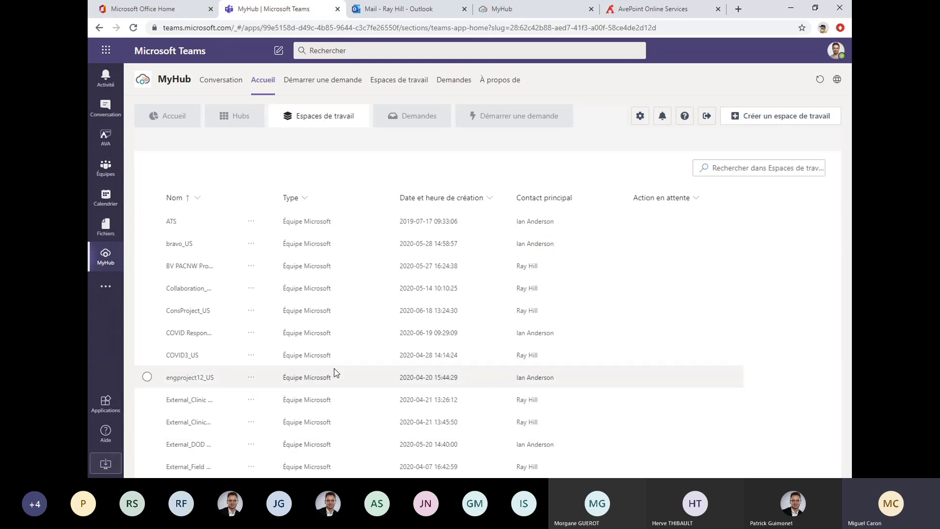
{"action": "left_click", "coordinate": [699, 166]}
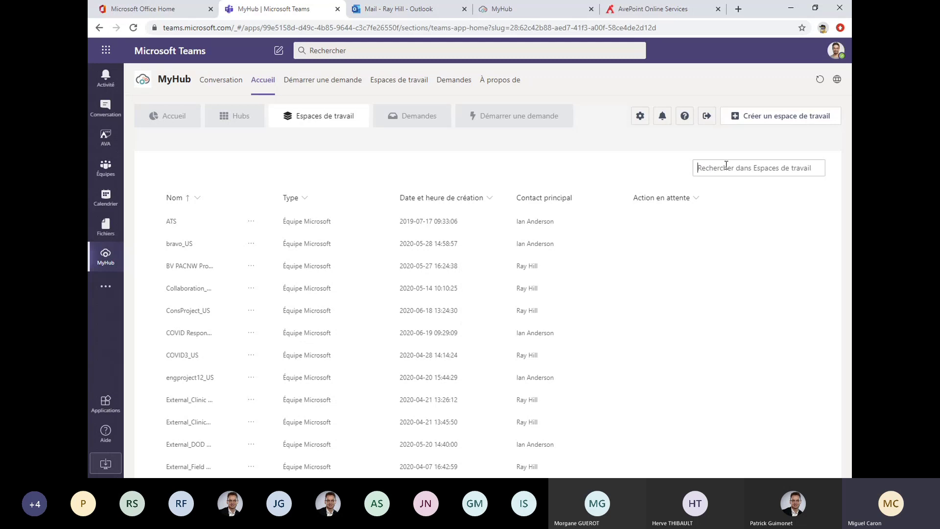
{"action": "type", "text": "x5"}
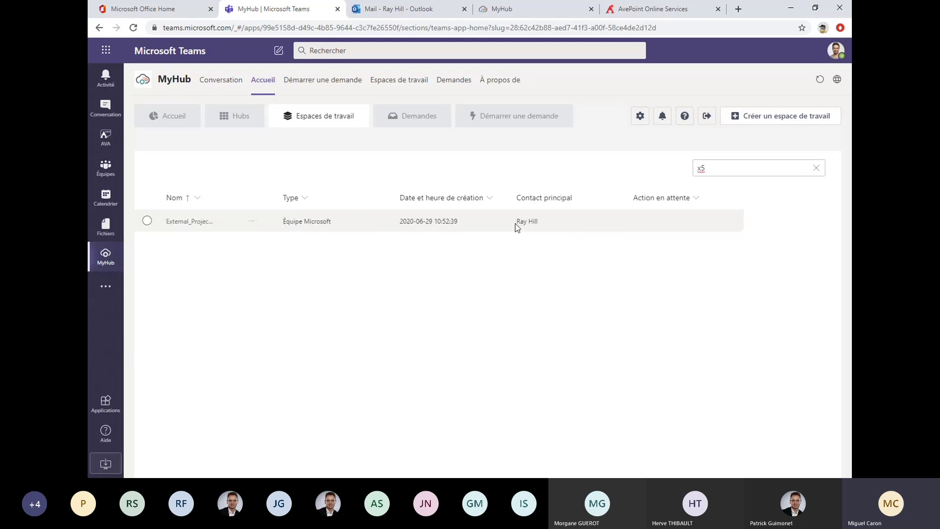
{"action": "mouse_move", "coordinate": [515, 223]}
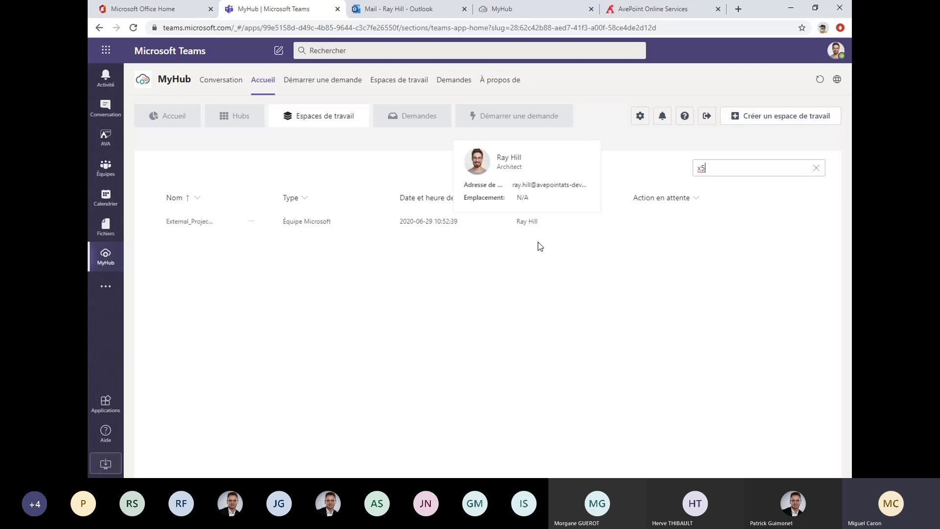
{"action": "left_click", "coordinate": [841, 57]}
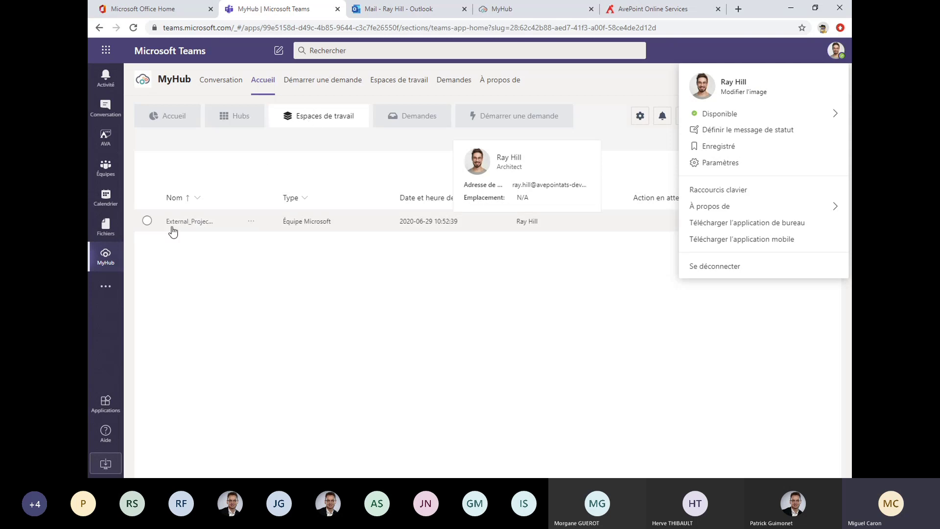
- Examine External_Project X5's team information, including contacts, policy description, metadata and phase, and close its details
{"action": "left_click", "coordinate": [188, 225]}
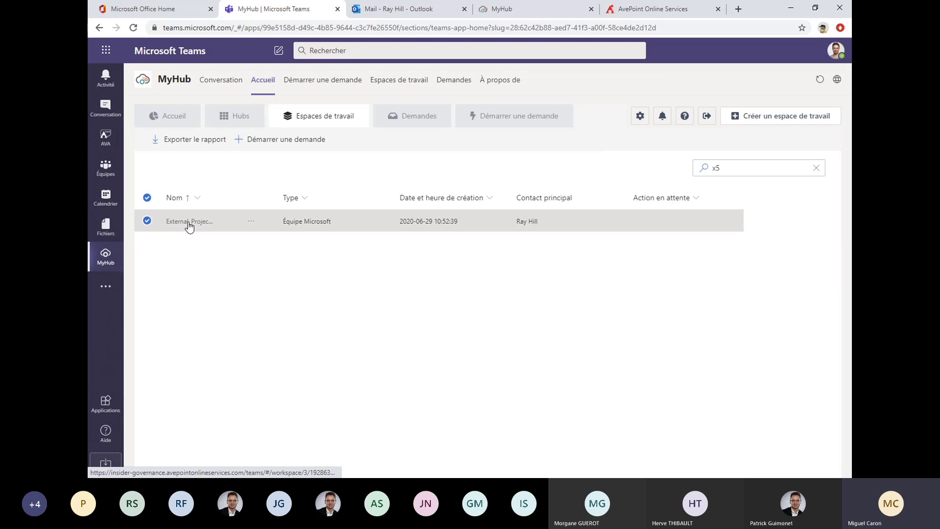
{"action": "left_click", "coordinate": [189, 222]}
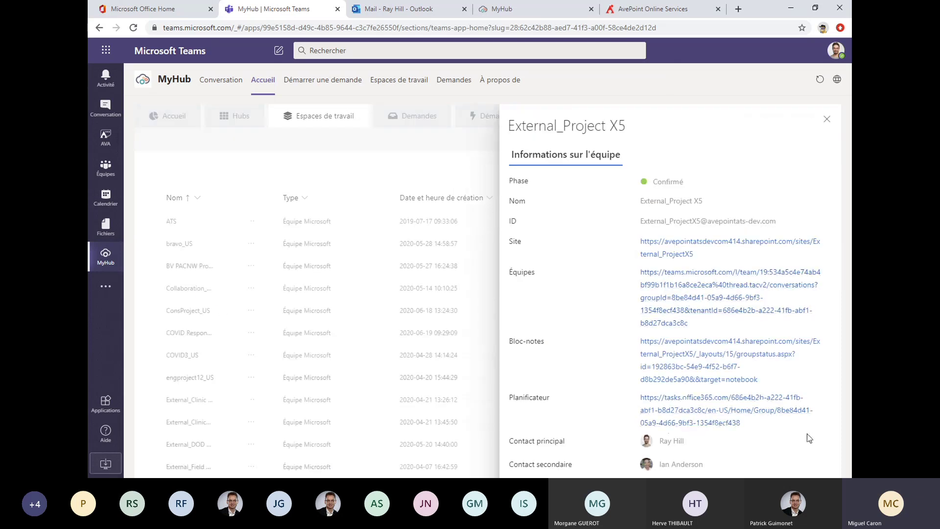
{"action": "scroll", "coordinate": [567, 274], "scroll_direction": "down", "scroll_amount": 3}
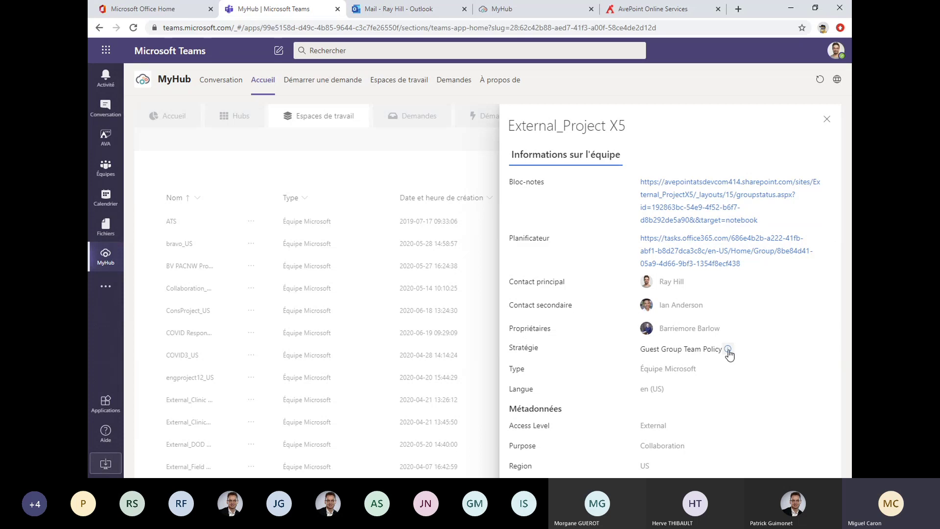
{"action": "mouse_move", "coordinate": [730, 353]}
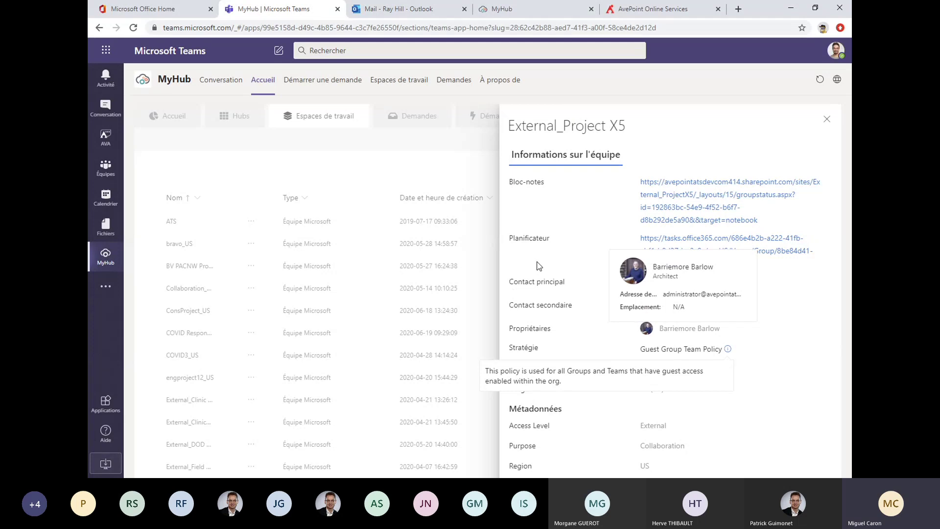
{"action": "scroll", "coordinate": [534, 318], "scroll_direction": "down", "scroll_amount": 1}
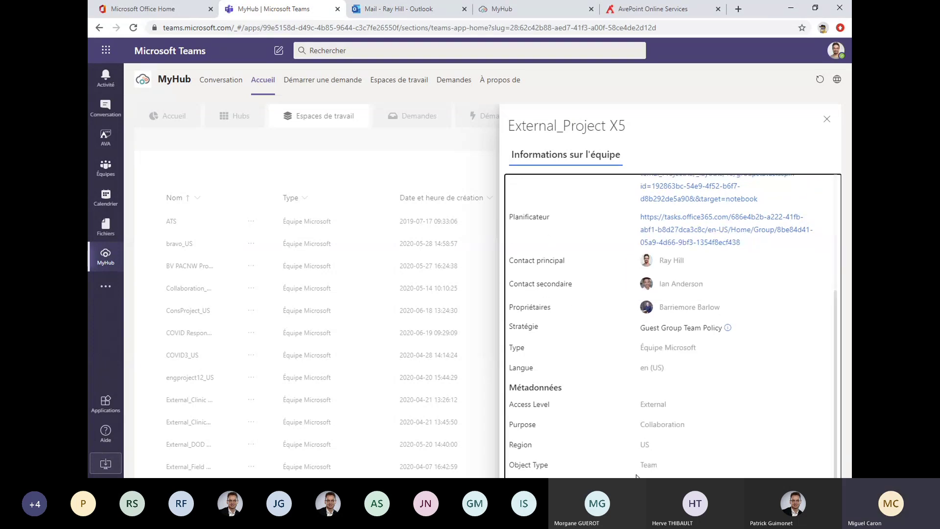
{"action": "scroll", "coordinate": [587, 382], "scroll_direction": "up", "scroll_amount": 4}
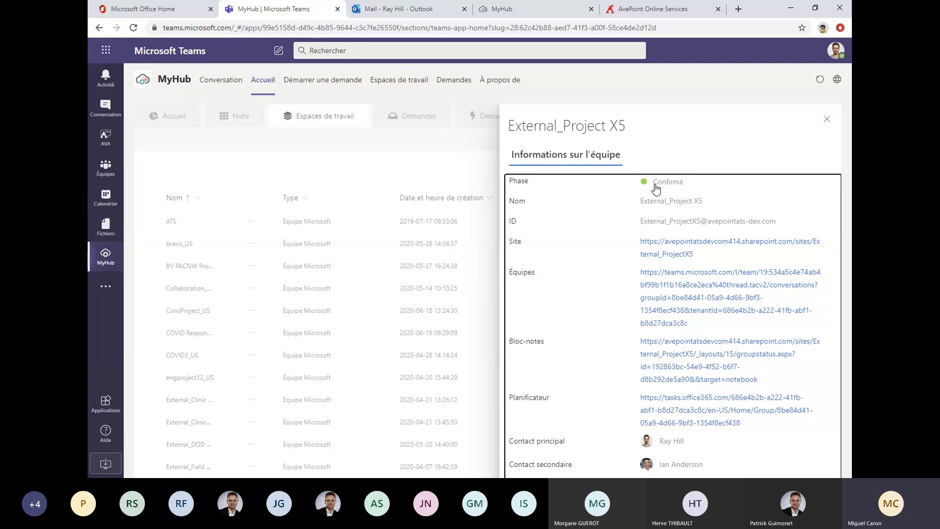
{"action": "left_click", "coordinate": [826, 123]}
- Filter the workspaces by Action en attente for Confirmer les détails de gouvernance and Renouveler l'espace de travail, and widen the Nom column
{"action": "left_click", "coordinate": [697, 200]}
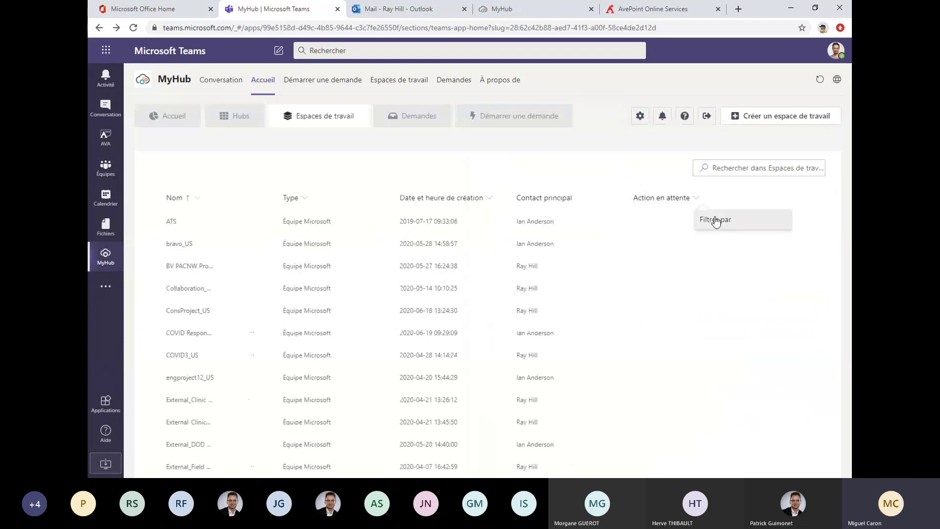
{"action": "left_click", "coordinate": [717, 219]}
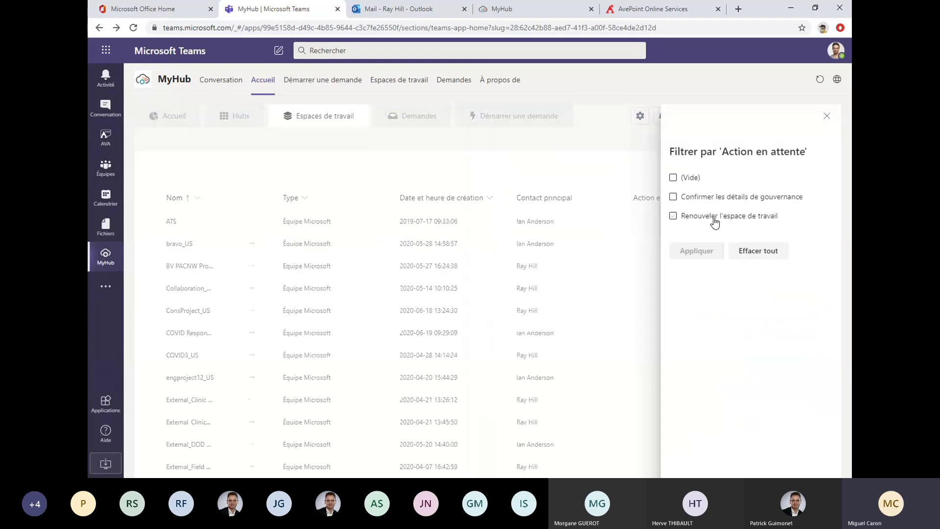
{"action": "left_click", "coordinate": [674, 199]}
{"action": "left_click", "coordinate": [674, 215]}
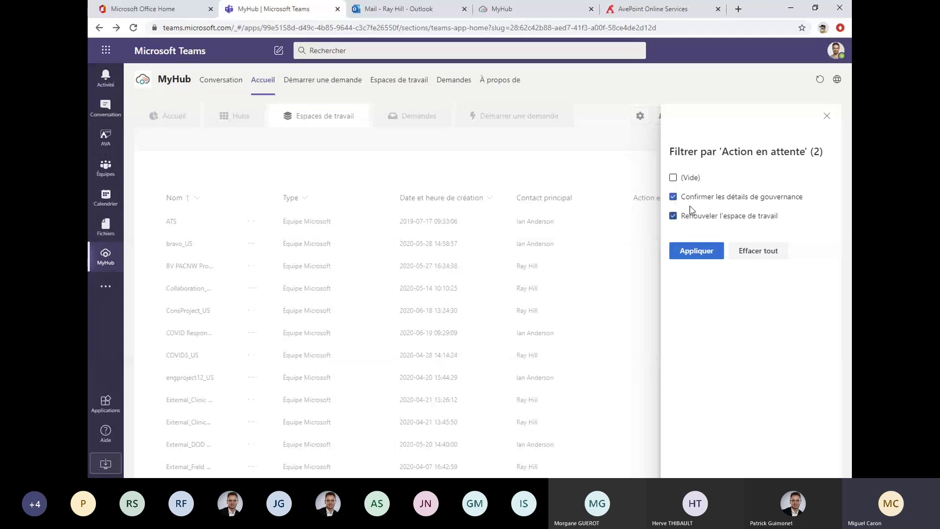
{"action": "left_click", "coordinate": [697, 251]}
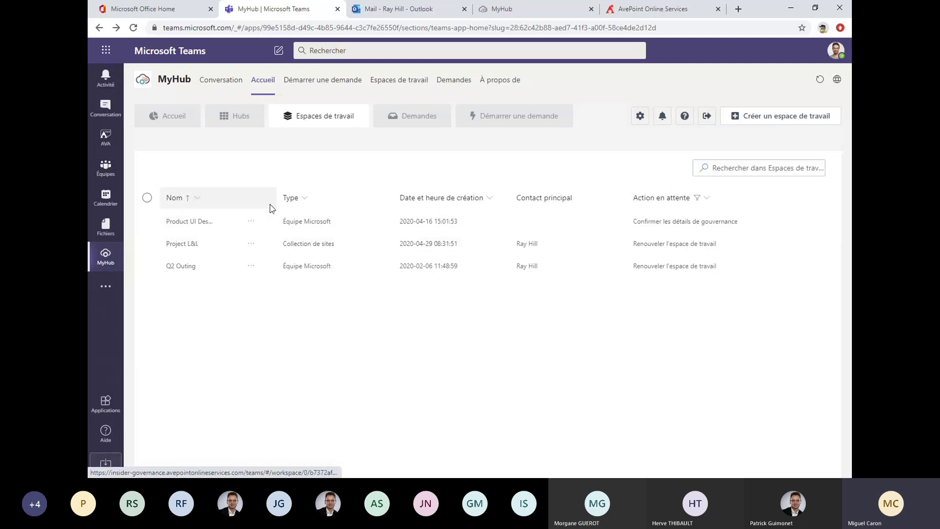
{"action": "left_click_drag", "start_coordinate": [275, 199], "coordinate": [311, 199]}
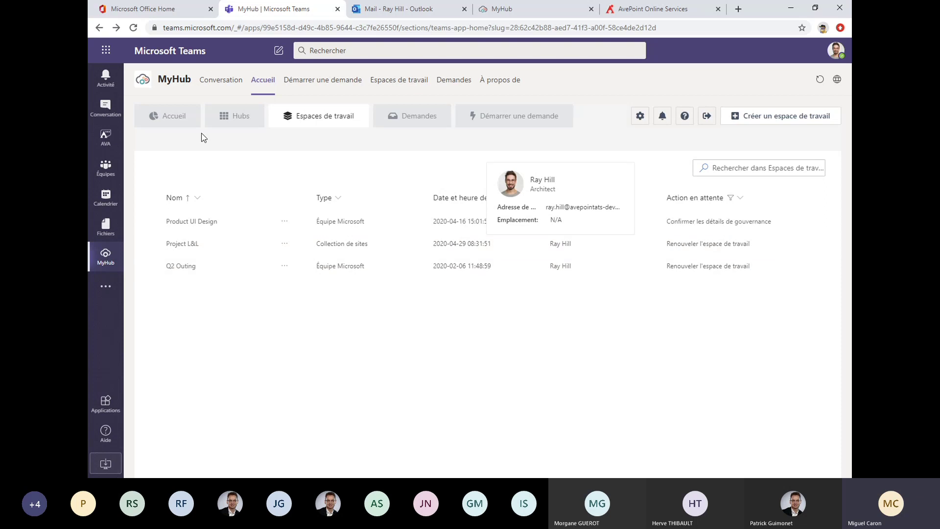
- Inspect the Product UI Design confirmation in the home task list, and switch to the Teams list of teams
{"action": "left_click", "coordinate": [159, 114]}
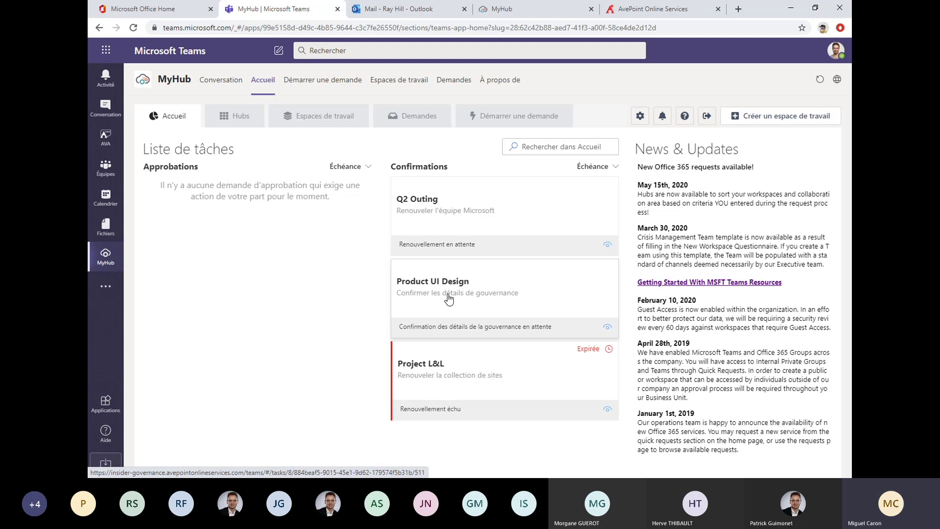
{"action": "left_click", "coordinate": [608, 328]}
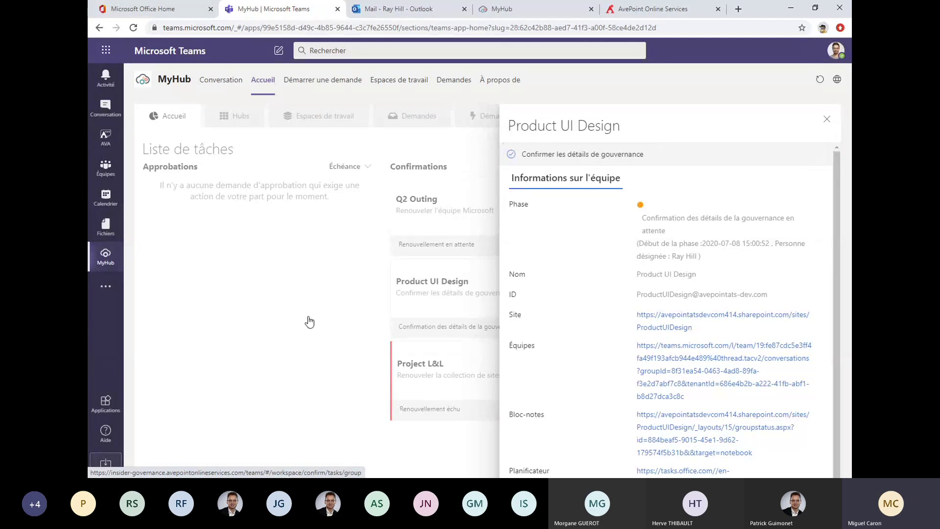
{"action": "left_click", "coordinate": [106, 167]}
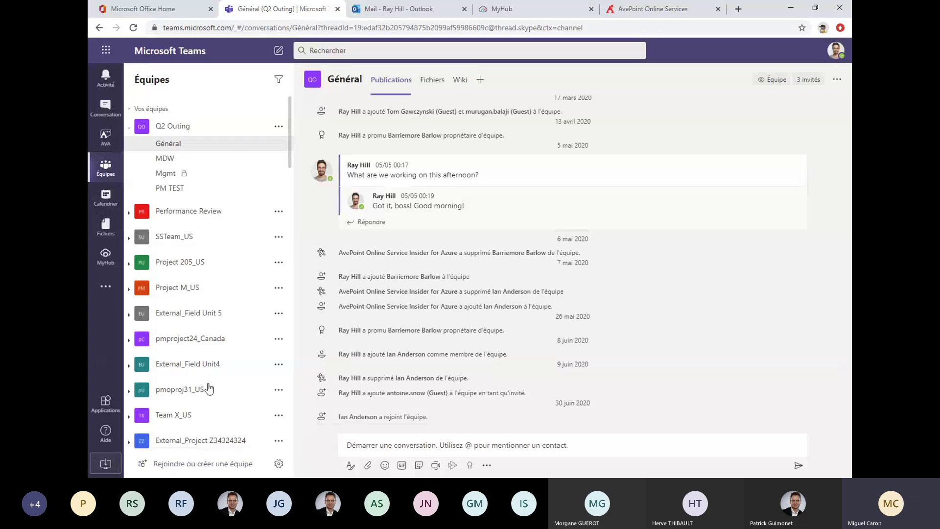
- Return to the MyHub home task list and open the governance details confirmation form for Product UI Design
{"action": "left_click", "coordinate": [105, 257]}
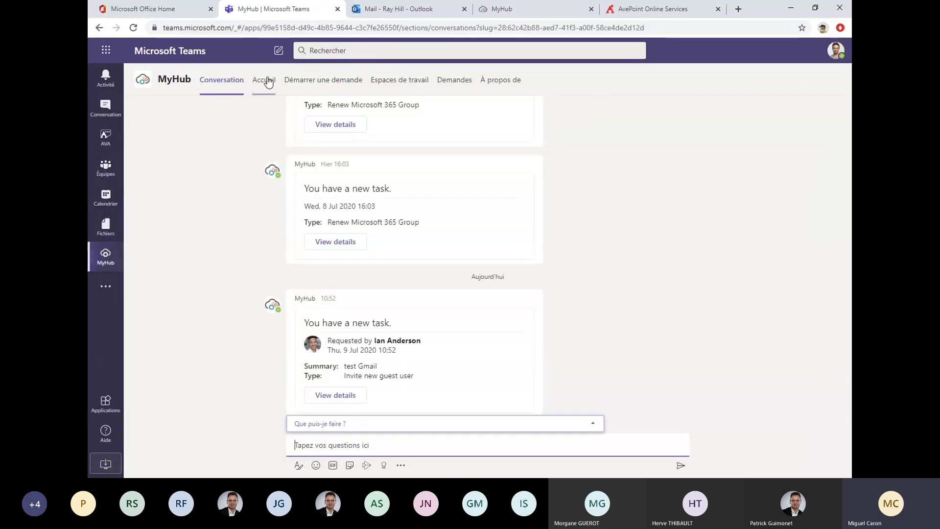
{"action": "left_click", "coordinate": [265, 79]}
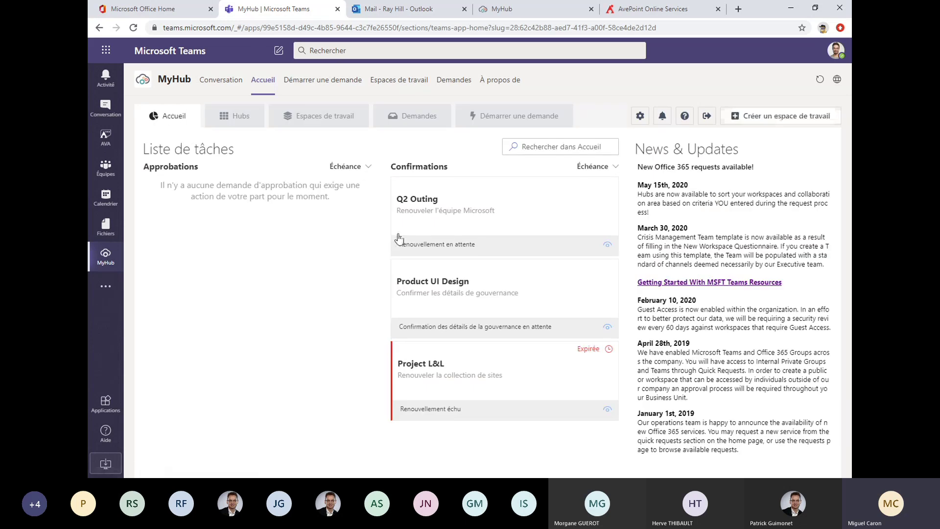
{"action": "left_click", "coordinate": [454, 296]}
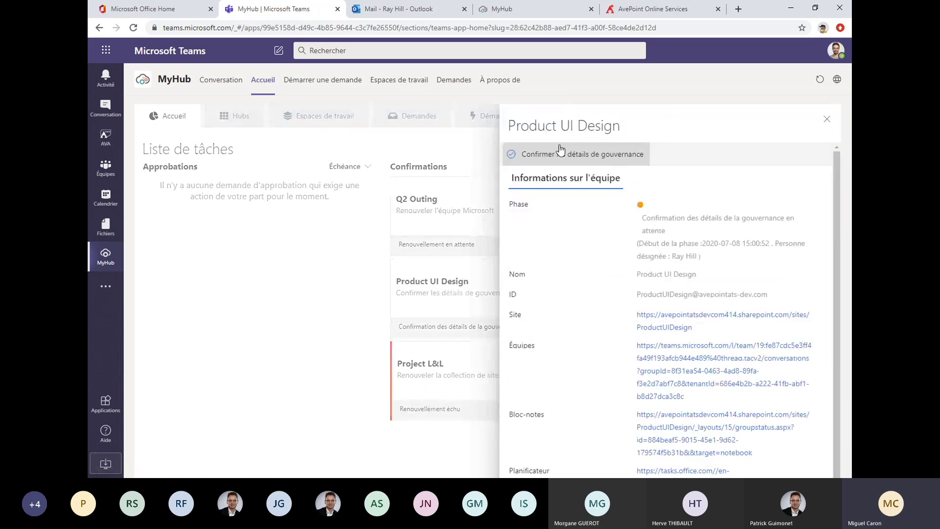
{"action": "left_click", "coordinate": [555, 162]}
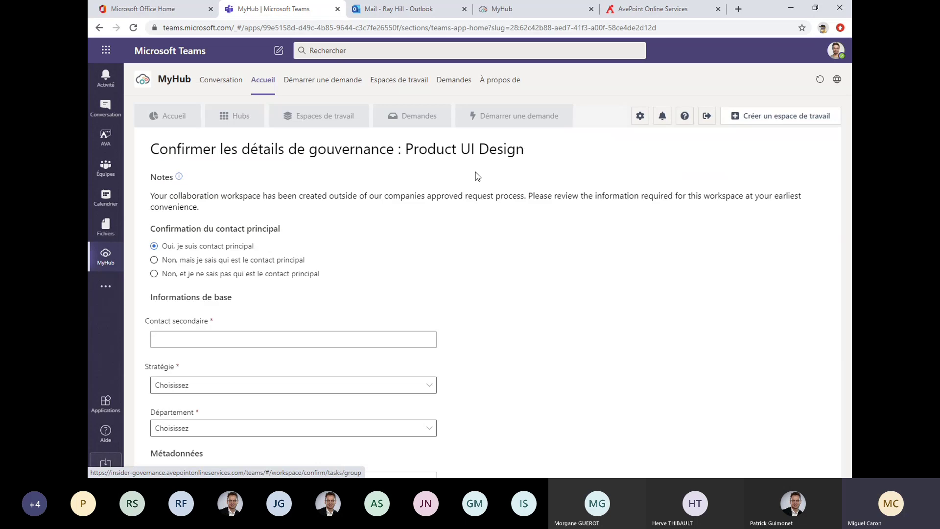
- Review the notes and contact confirmation options for Product UI Design, and assign the suggested person as the secondary contact
{"action": "left_click_drag", "start_coordinate": [150, 196], "coordinate": [244, 208]}
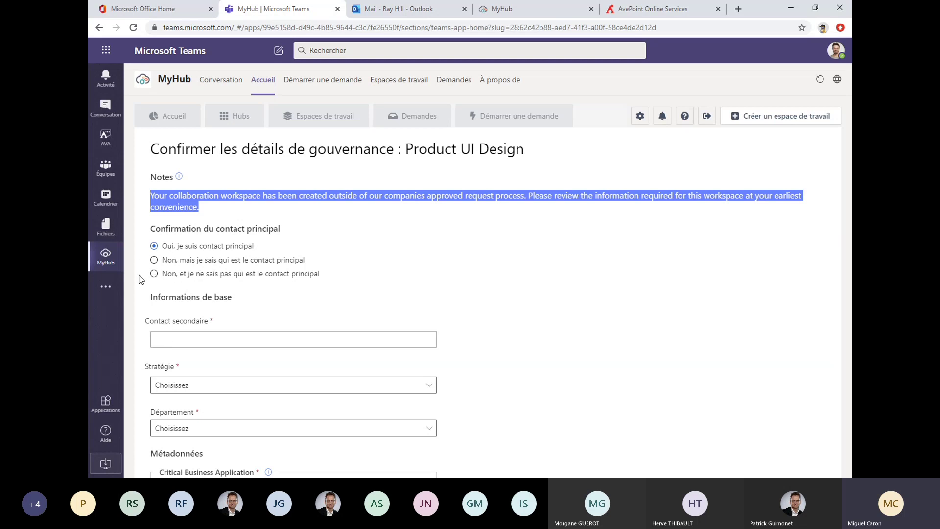
{"action": "left_click", "coordinate": [202, 264]}
{"action": "left_click", "coordinate": [196, 275]}
{"action": "left_click", "coordinate": [189, 337]}
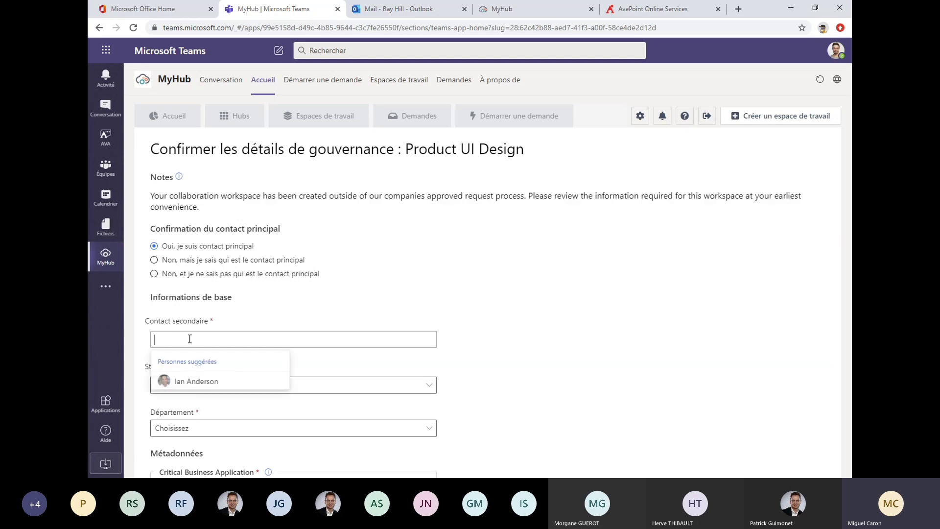
{"action": "left_click", "coordinate": [186, 381]}
{"action": "scroll", "coordinate": [540, 346], "scroll_direction": "down", "scroll_amount": 3}
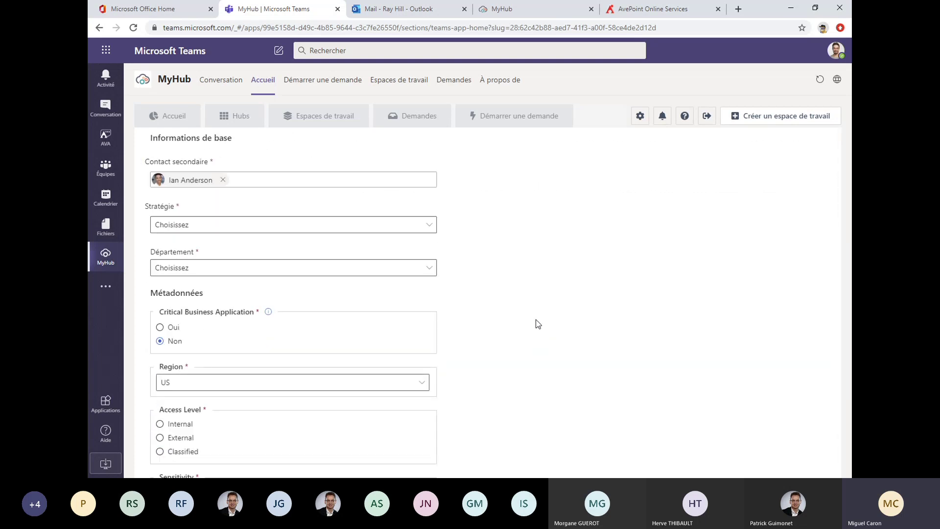
- Examine the Stratégie policy choices and the metadata fields of the confirmation form, and return to the home task list
{"action": "left_click", "coordinate": [169, 227]}
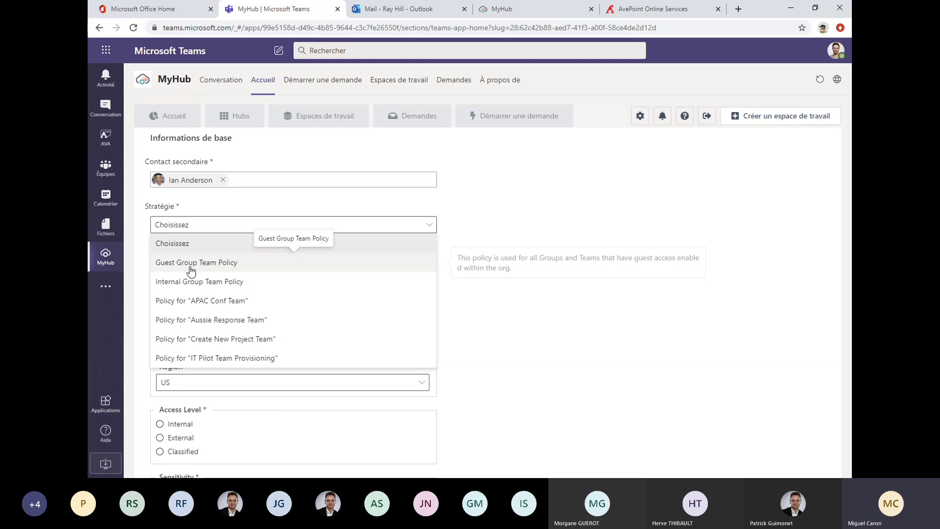
{"action": "left_click", "coordinate": [526, 325]}
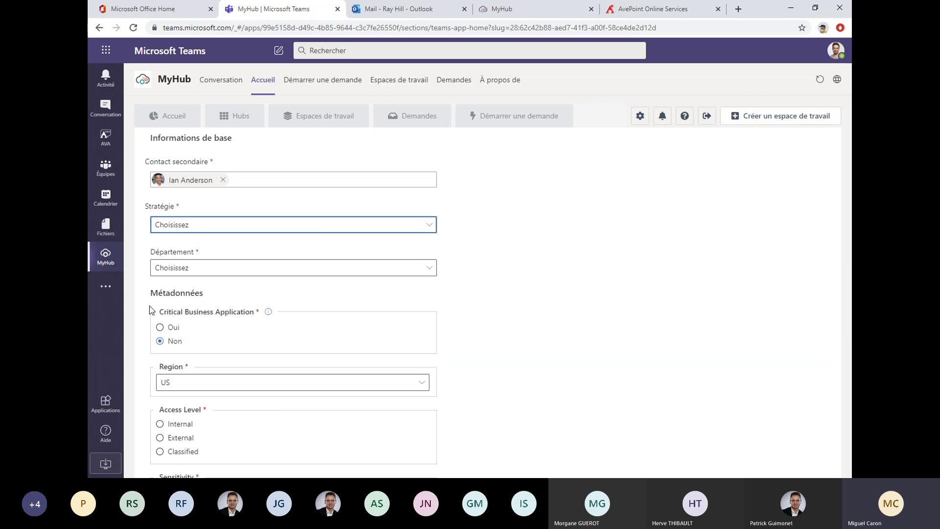
{"action": "scroll", "coordinate": [173, 372], "scroll_direction": "down", "scroll_amount": 3}
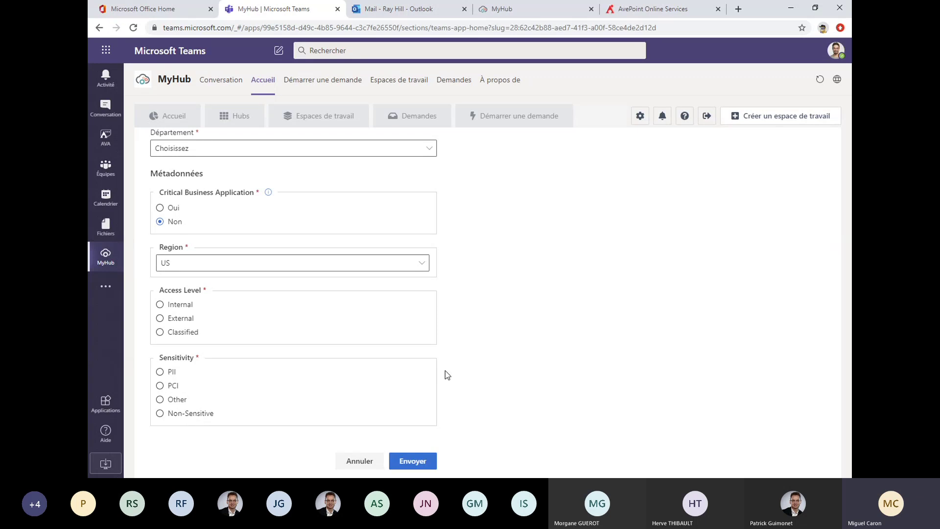
{"action": "left_click", "coordinate": [411, 461]}
{"action": "scroll", "coordinate": [546, 409], "scroll_direction": "up", "scroll_amount": 6}
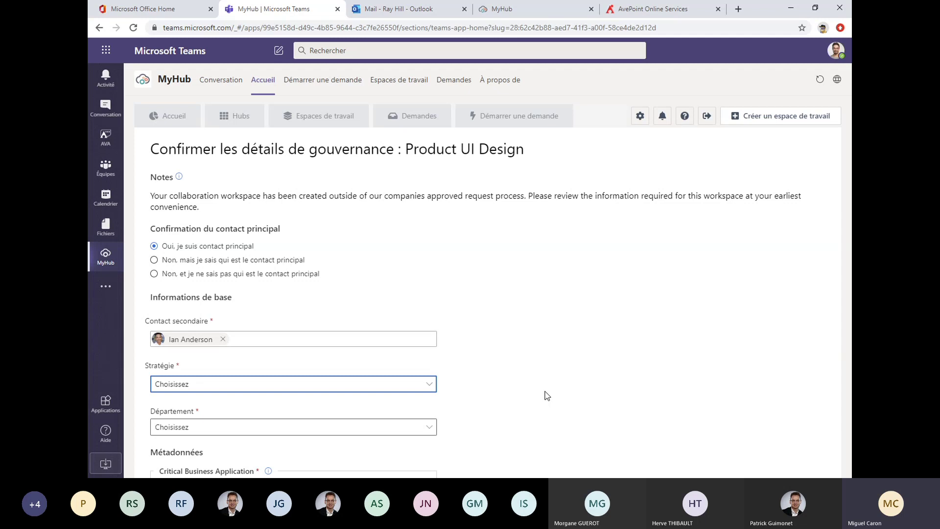
{"action": "left_click", "coordinate": [178, 119]}
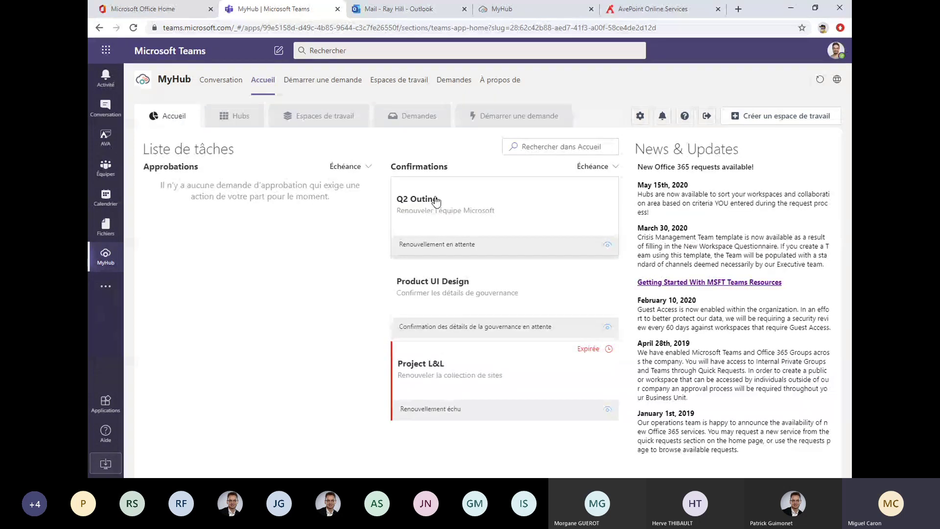
- Open the workspace renewal form for Q2 Outing from the task list and highlight its introductory instructions
{"action": "left_click", "coordinate": [439, 212]}
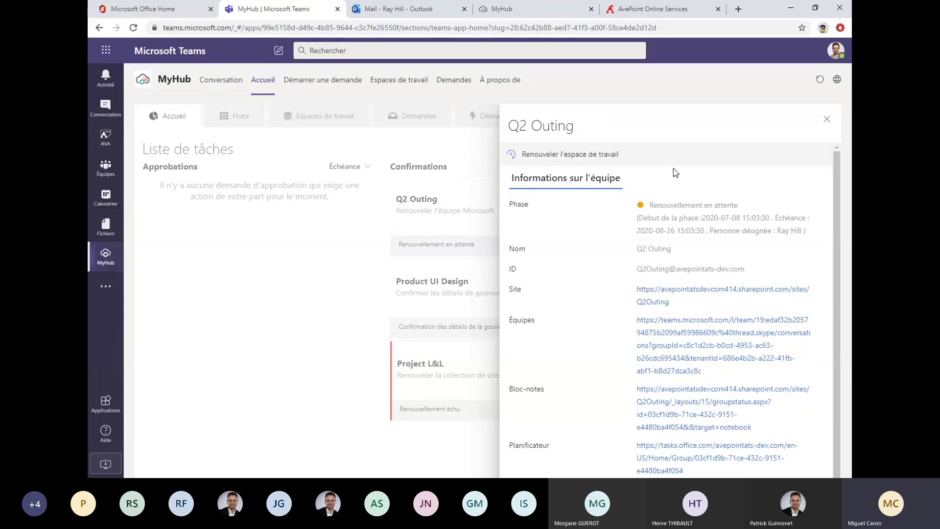
{"action": "left_click", "coordinate": [583, 155]}
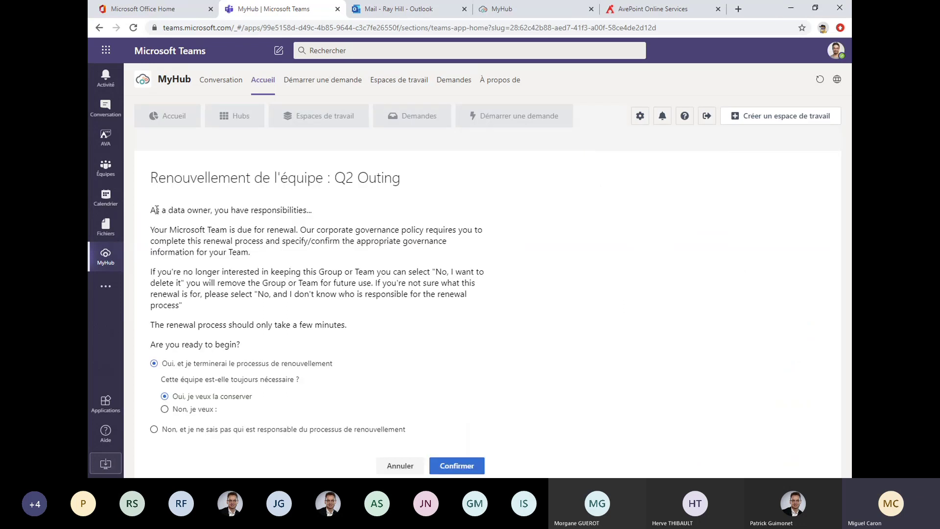
{"action": "left_click_drag", "start_coordinate": [157, 210], "coordinate": [390, 337]}
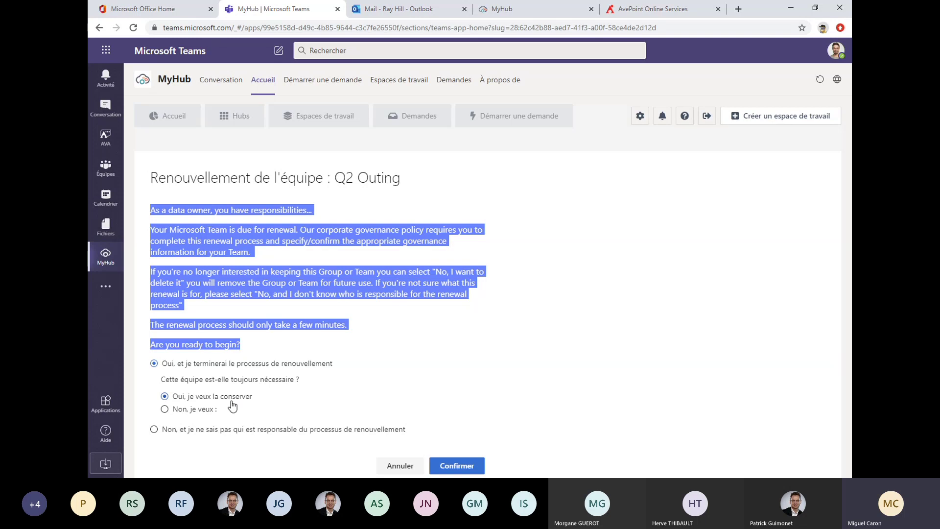
- Try the delete and archive options for Q2 Outing, and proceed with its renewal using Oui, je veux la conserver
{"action": "left_click", "coordinate": [164, 409]}
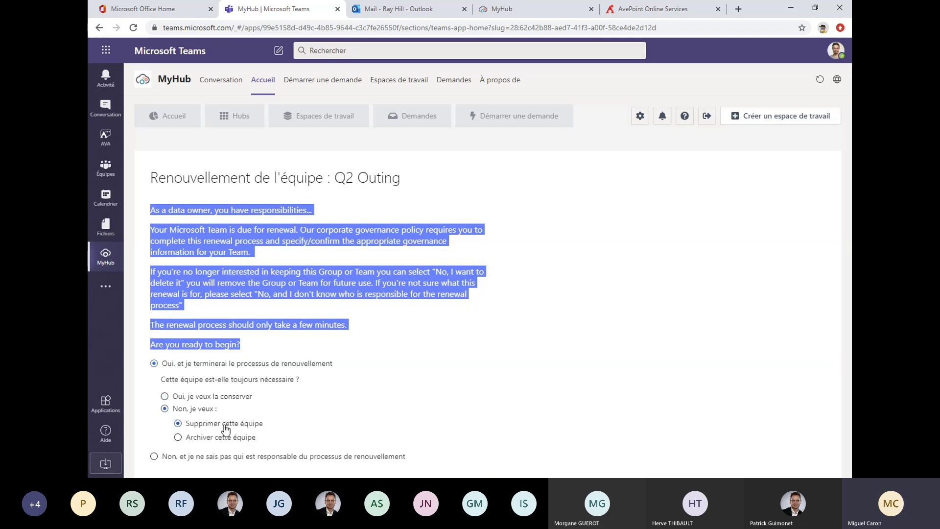
{"action": "left_click", "coordinate": [179, 438]}
{"action": "left_click", "coordinate": [191, 401]}
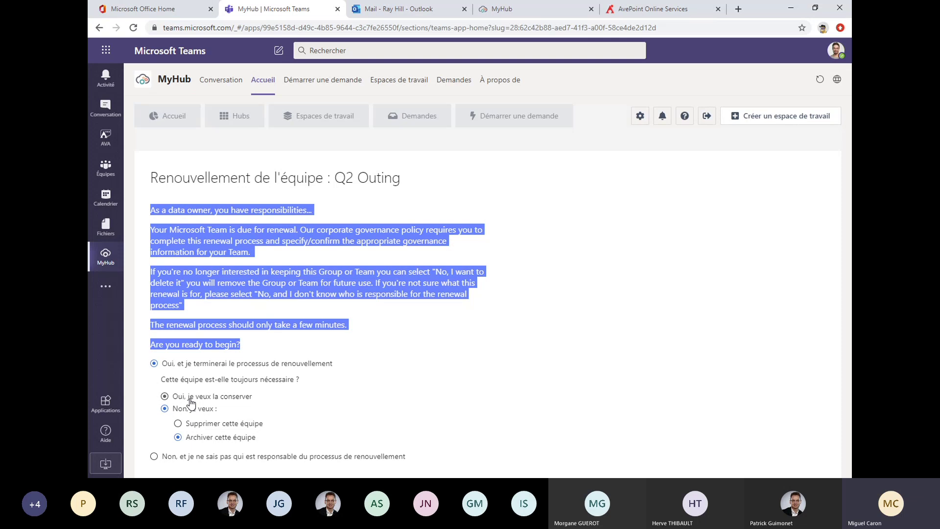
{"action": "left_click", "coordinate": [206, 426]}
{"action": "left_click", "coordinate": [192, 397]}
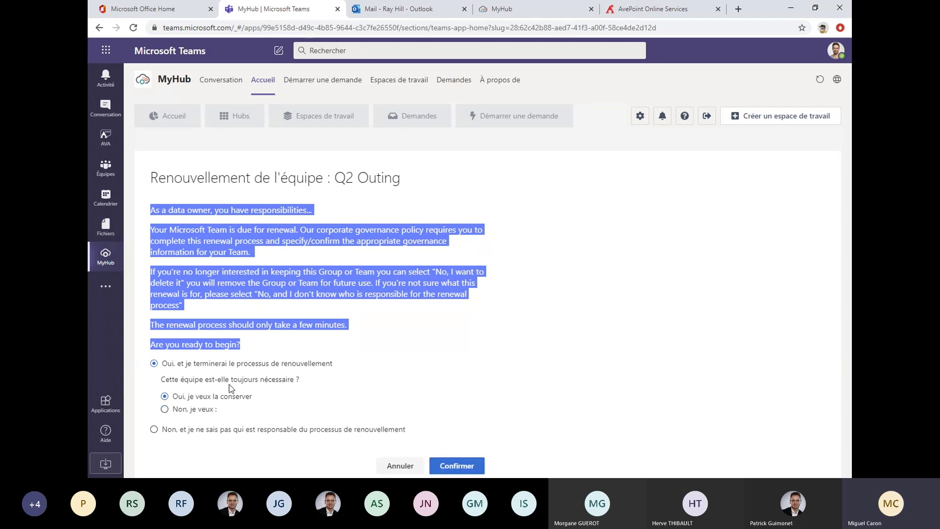
{"action": "left_click", "coordinate": [457, 465]}
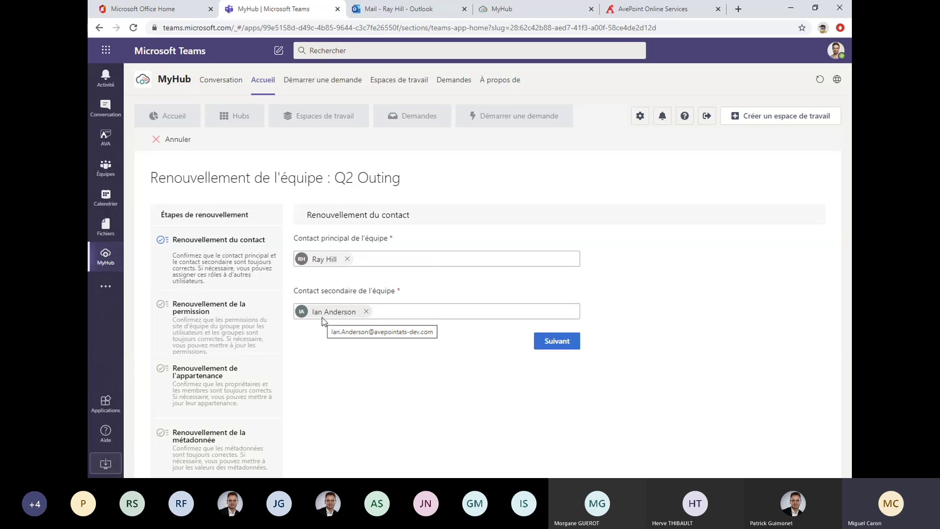
- Replace Q2 Outing's secondary team contact with another suggested person and advance to the permission renewal stage
{"action": "left_click", "coordinate": [366, 311]}
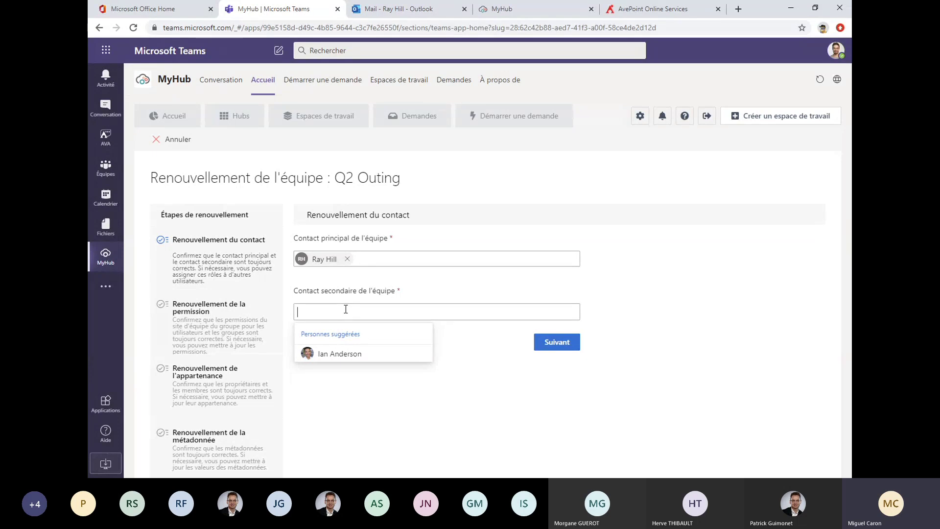
{"action": "type", "text": "barry"}
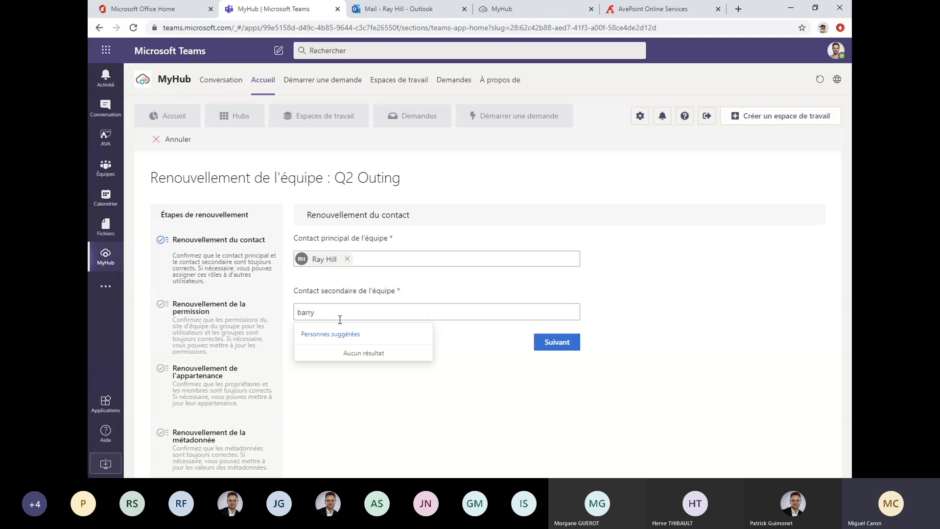
{"action": "key", "text": "BackSpace"}
{"action": "key", "text": "BackSpace"}
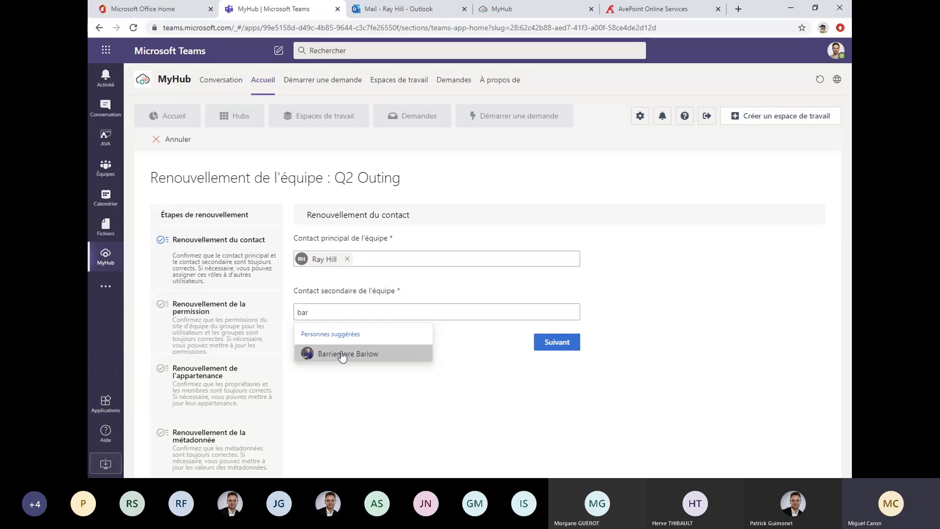
{"action": "left_click", "coordinate": [341, 358]}
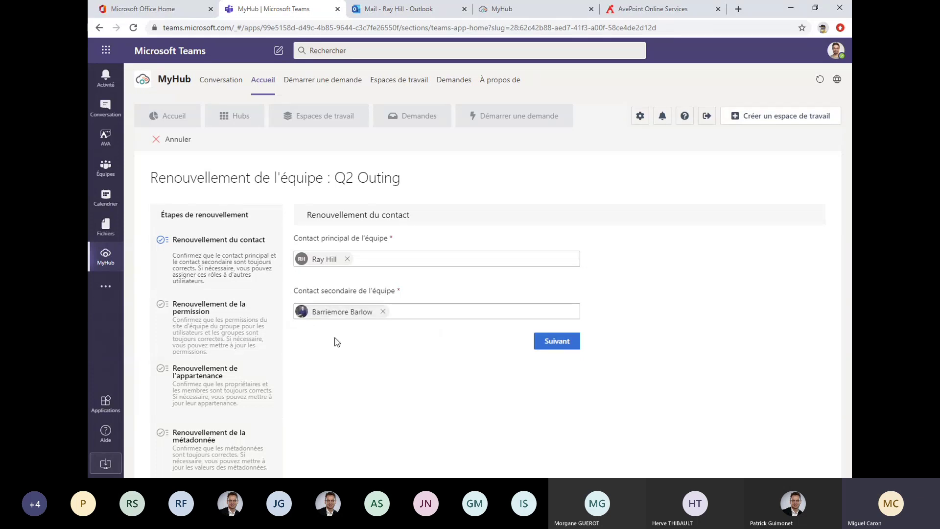
{"action": "left_click", "coordinate": [557, 341]}
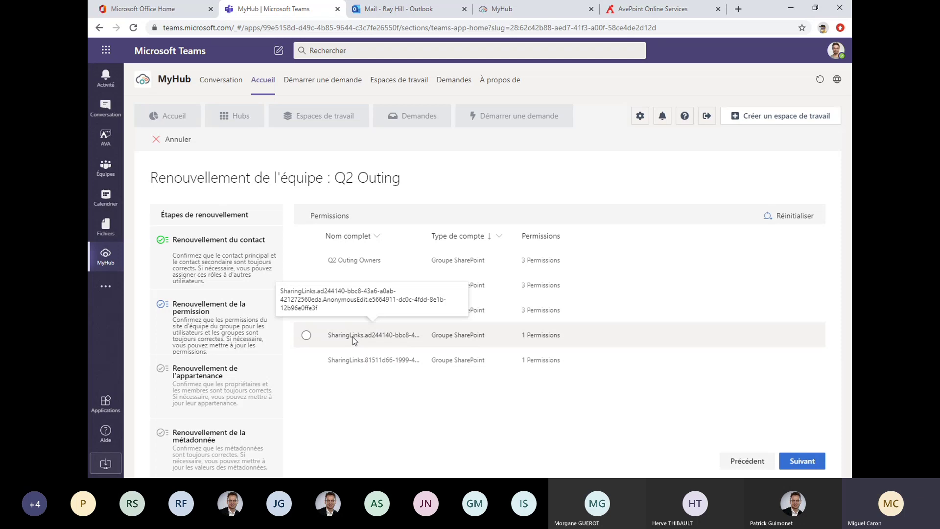
- Inspect the site permissions of the first SharingLinks group and advance to the membership renewal stage
{"action": "left_click", "coordinate": [373, 336]}
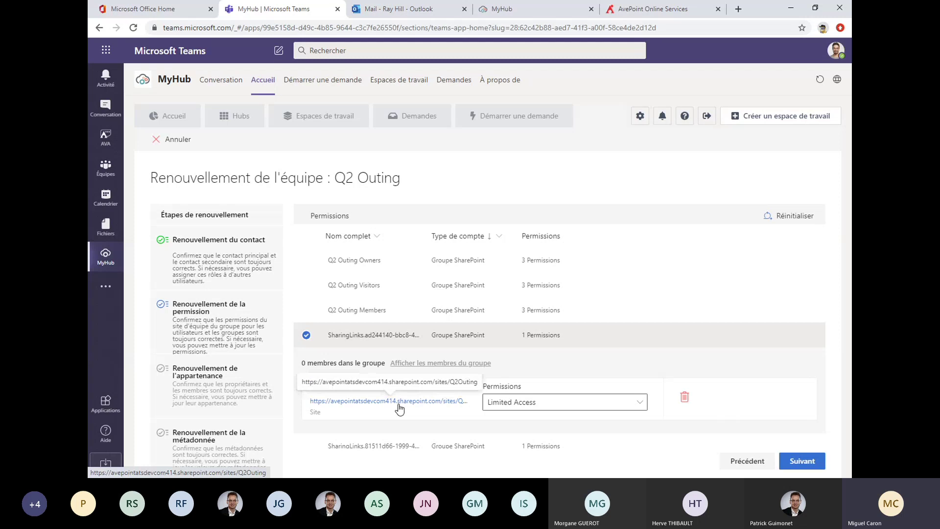
{"action": "left_click", "coordinate": [363, 336]}
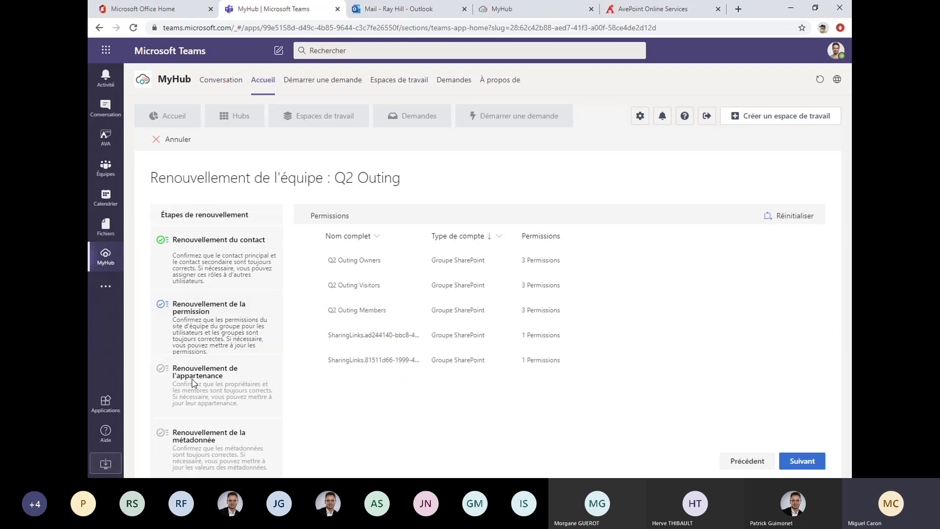
{"action": "left_click", "coordinate": [802, 460]}
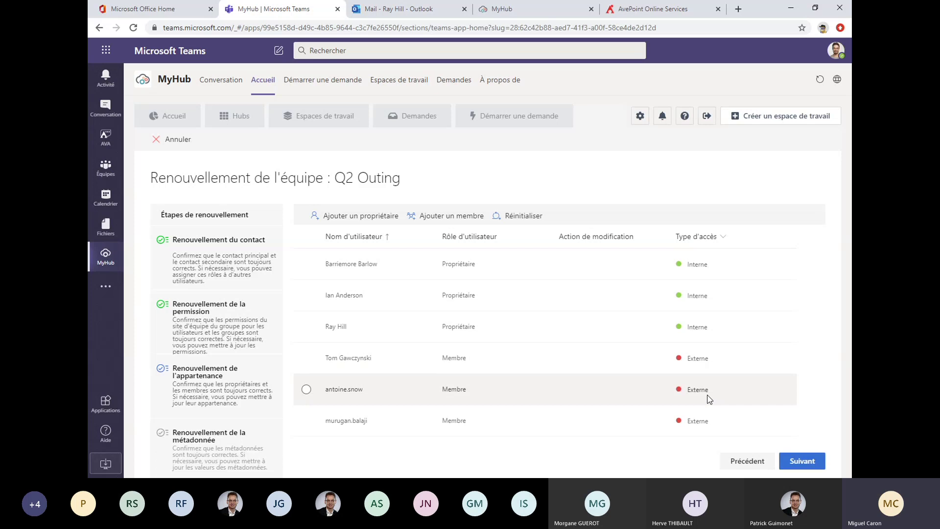
- Select the first external member, view the metadata renewal stage, and cancel Q2 Outing's renewal, closing its details
{"action": "left_click", "coordinate": [306, 358]}
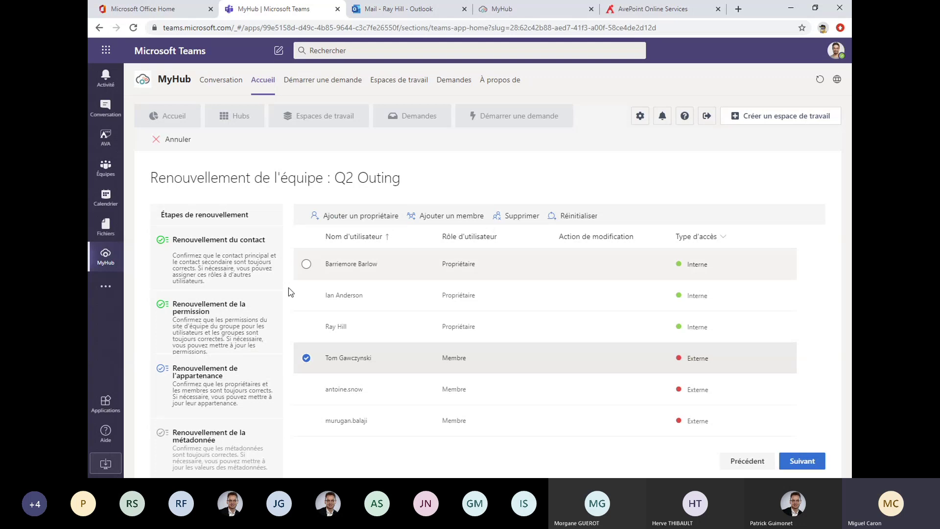
{"action": "left_click", "coordinate": [786, 460]}
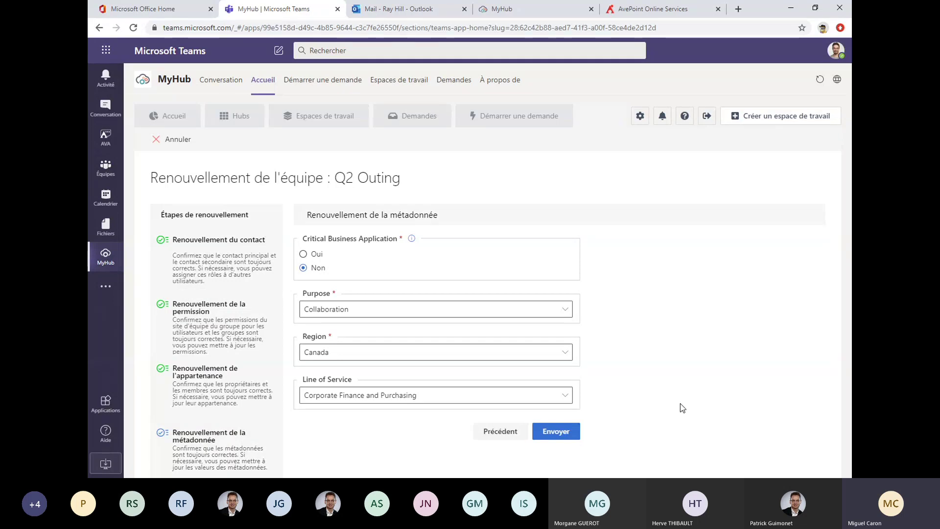
{"action": "left_click", "coordinate": [174, 143]}
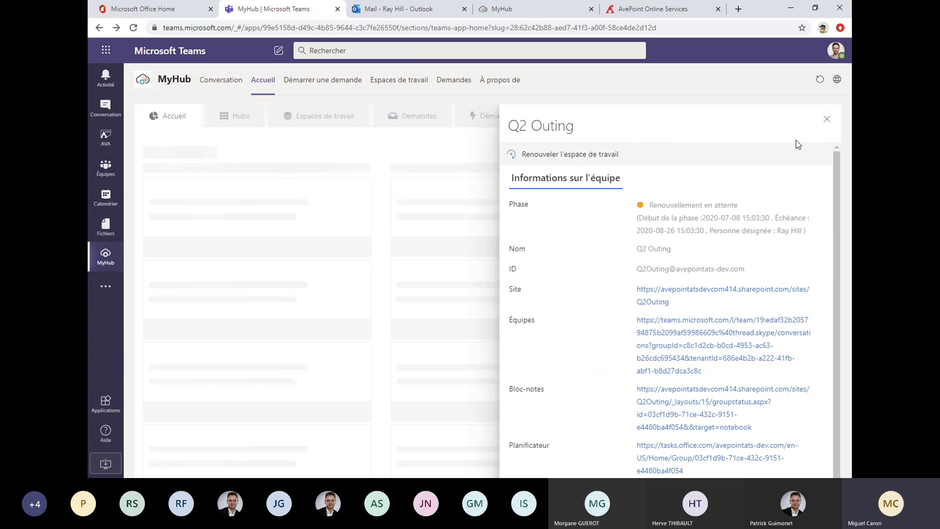
{"action": "left_click", "coordinate": [826, 120]}
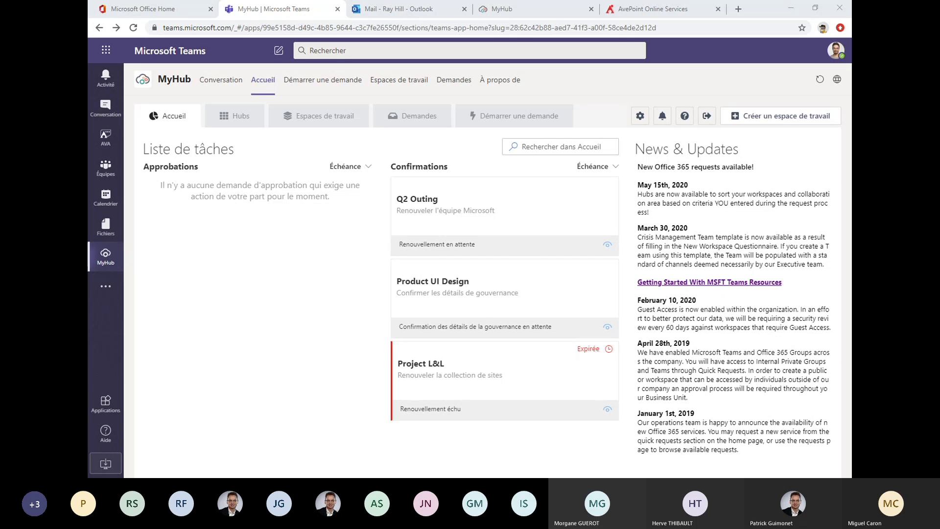
- Switch to the Policies for Microsoft 365 dashboard in a maximized window and view the rules of the Content Sensitivity template
{"action": "key", "text": "alt+Tab"}
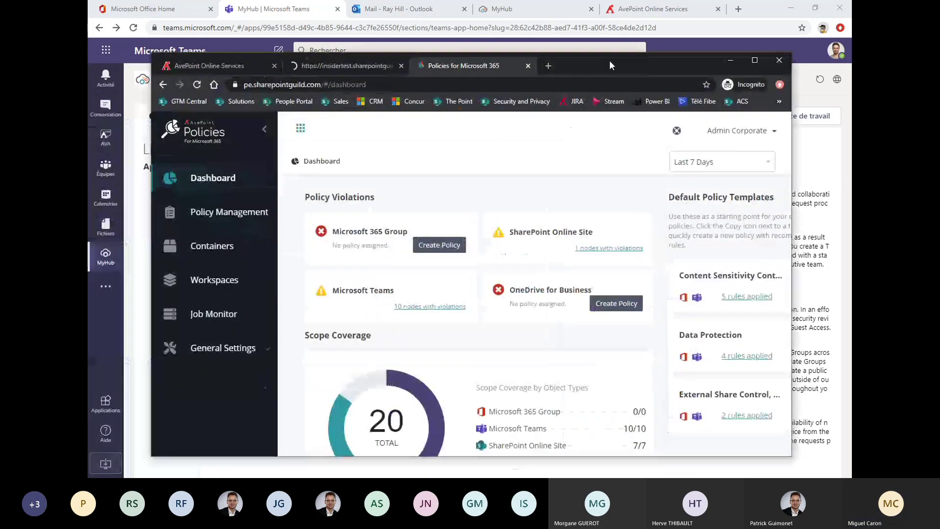
{"action": "left_click", "coordinate": [753, 60]}
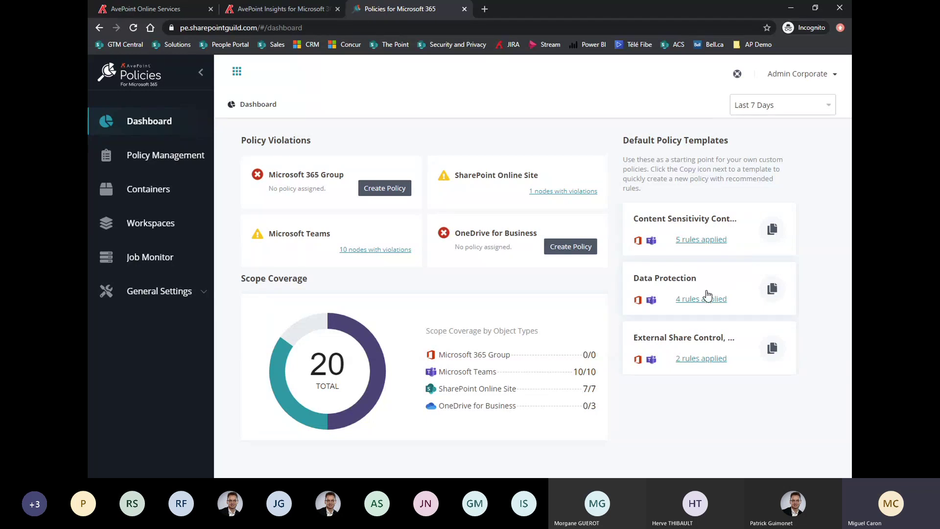
{"action": "mouse_move", "coordinate": [688, 244]}
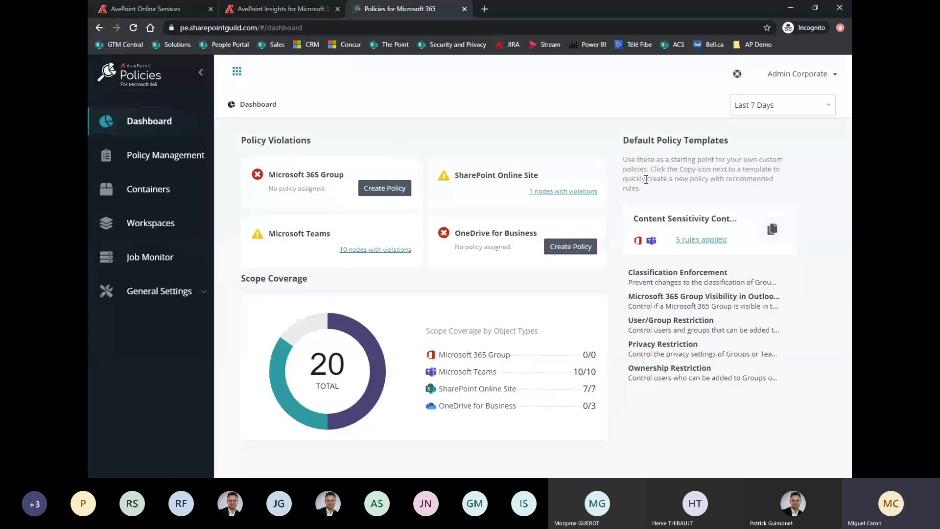
- Try to open Policy Management, and relaunch Policies for Microsoft 365 from the AvePoint Online Services home page
{"action": "left_click", "coordinate": [138, 162]}
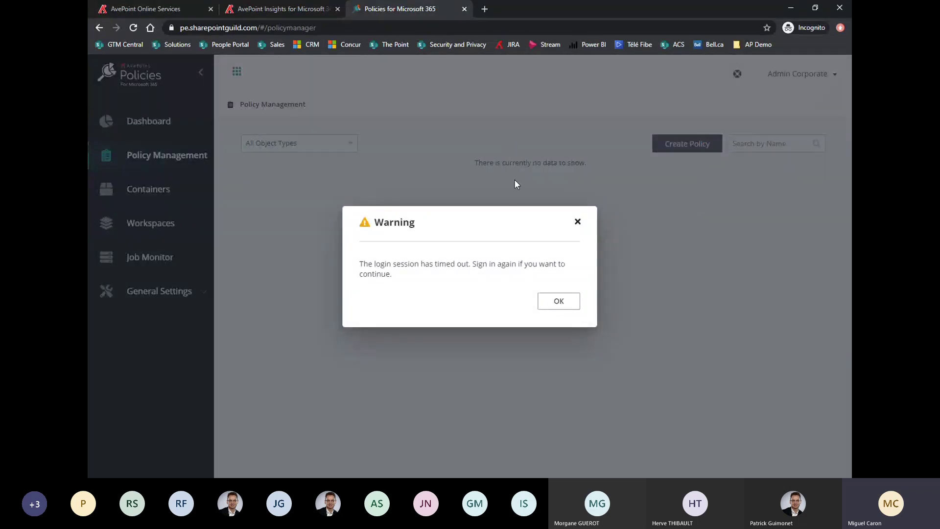
{"action": "left_click", "coordinate": [553, 303]}
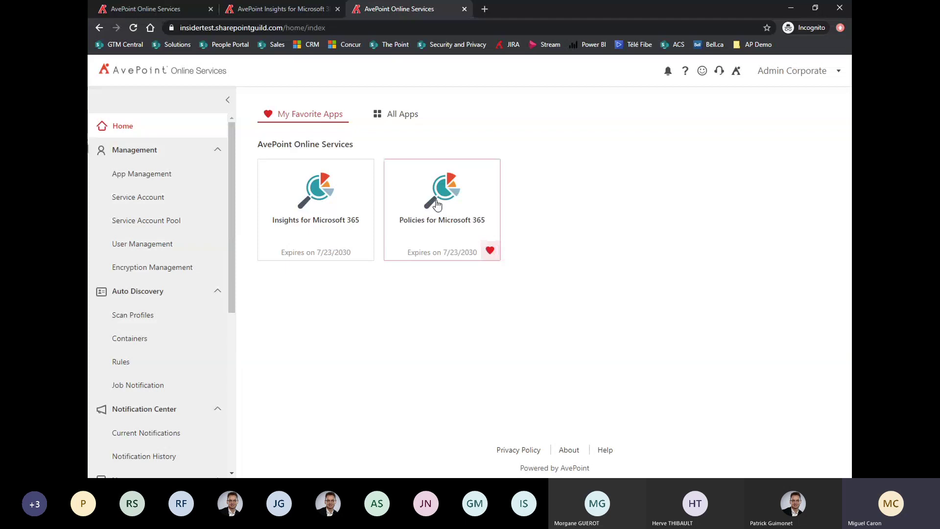
{"action": "left_click", "coordinate": [436, 199]}
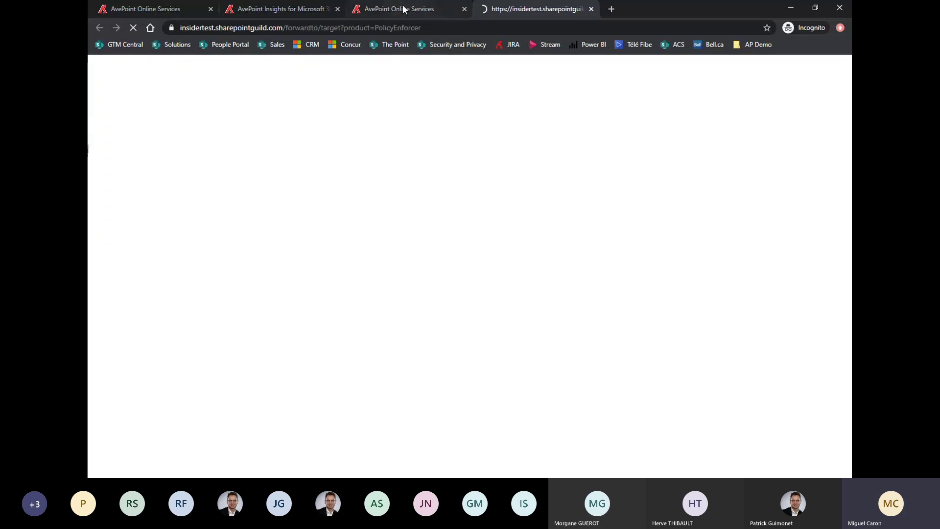
{"action": "left_click", "coordinate": [402, 10]}
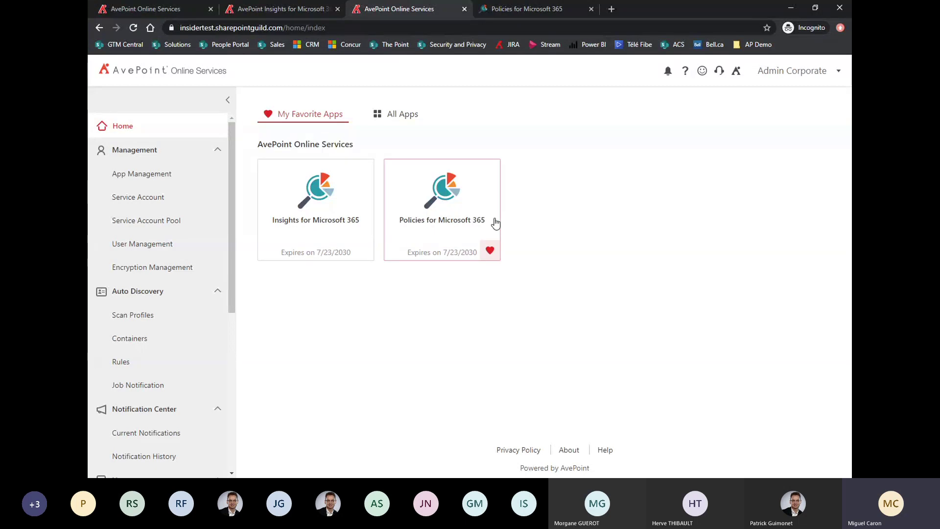
{"action": "left_click", "coordinate": [533, 9]}
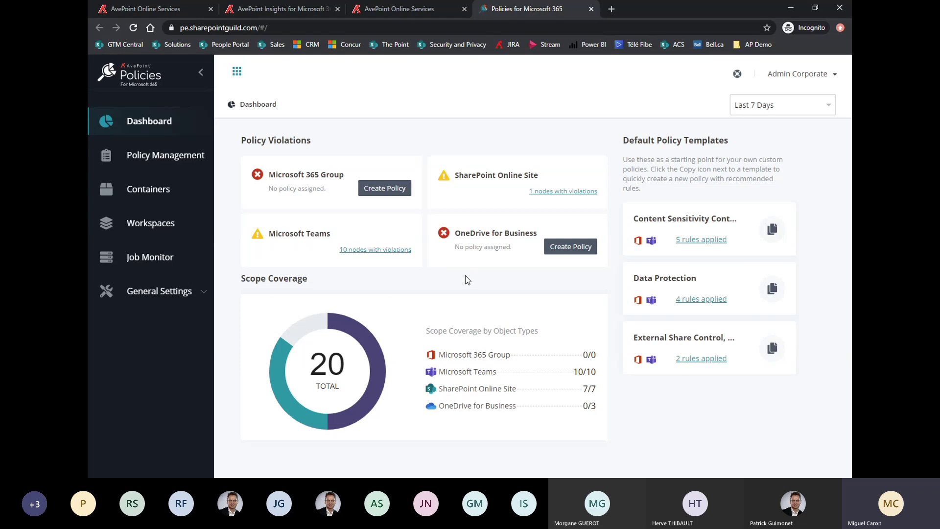
- Open the EMEA Team Policy for editing and switch its External Sharing Settings rule off and back on
{"action": "left_click", "coordinate": [157, 155]}
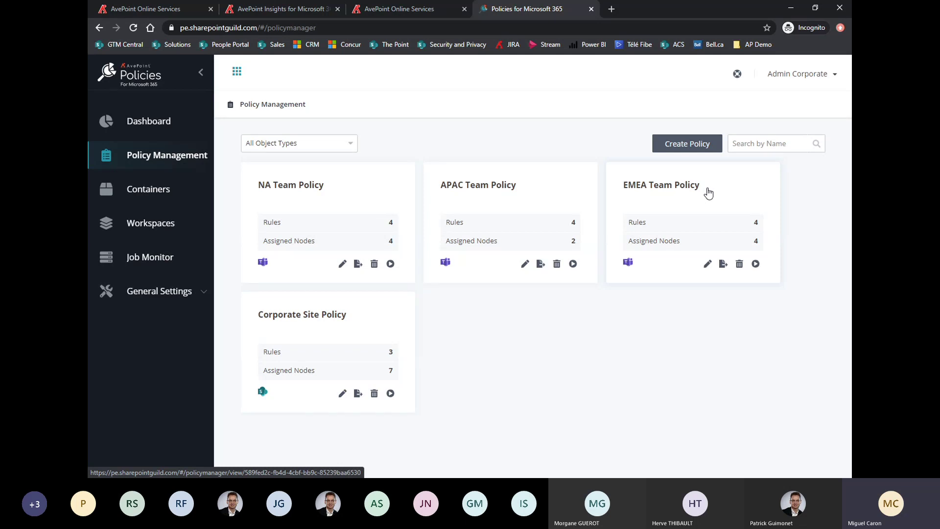
{"action": "left_click", "coordinate": [707, 265]}
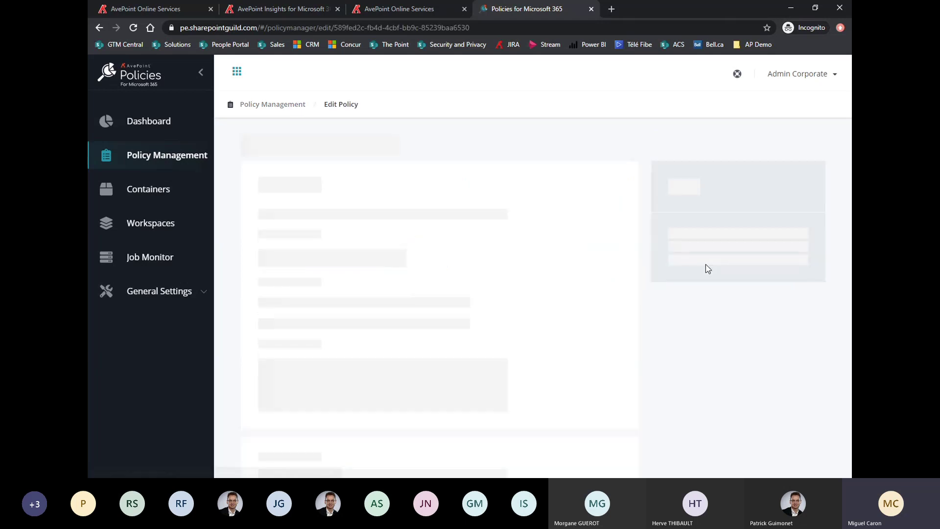
{"action": "scroll", "coordinate": [426, 206], "scroll_direction": "down", "scroll_amount": 6}
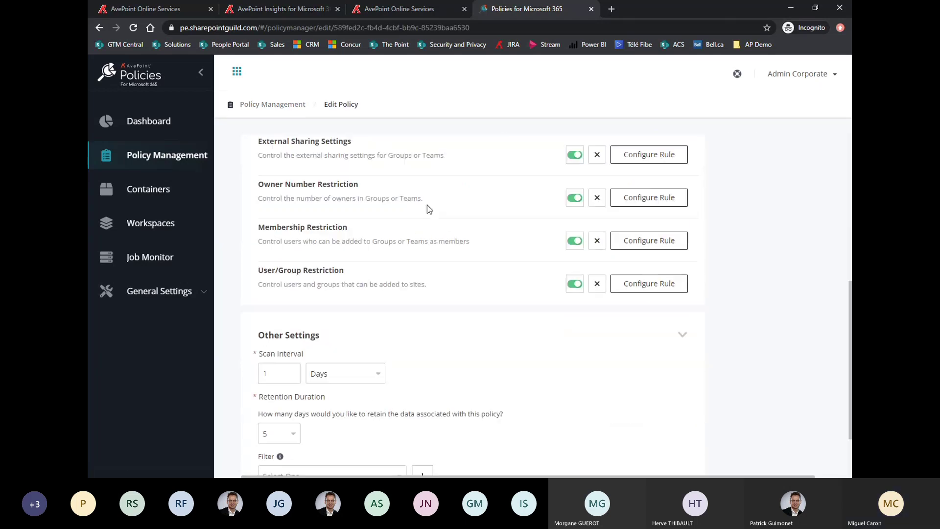
{"action": "scroll", "coordinate": [231, 248], "scroll_direction": "up", "scroll_amount": 2}
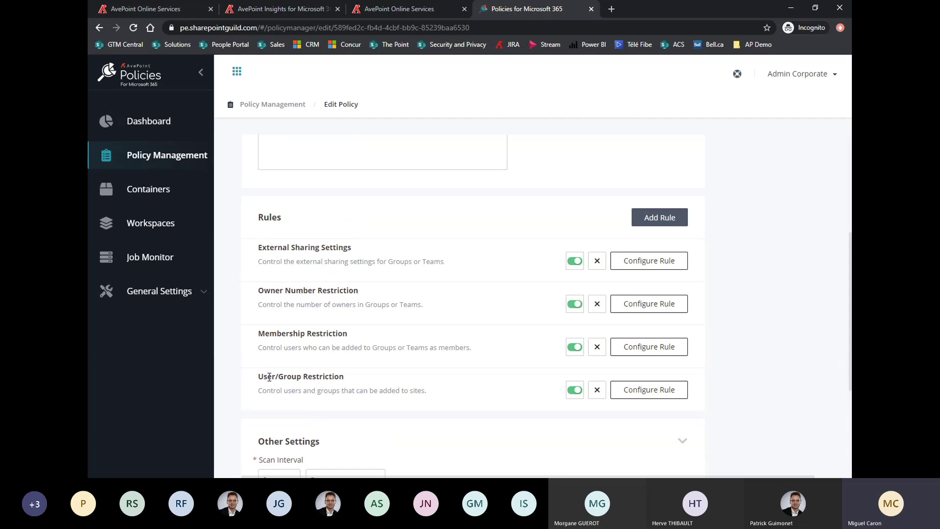
{"action": "left_click", "coordinate": [574, 263]}
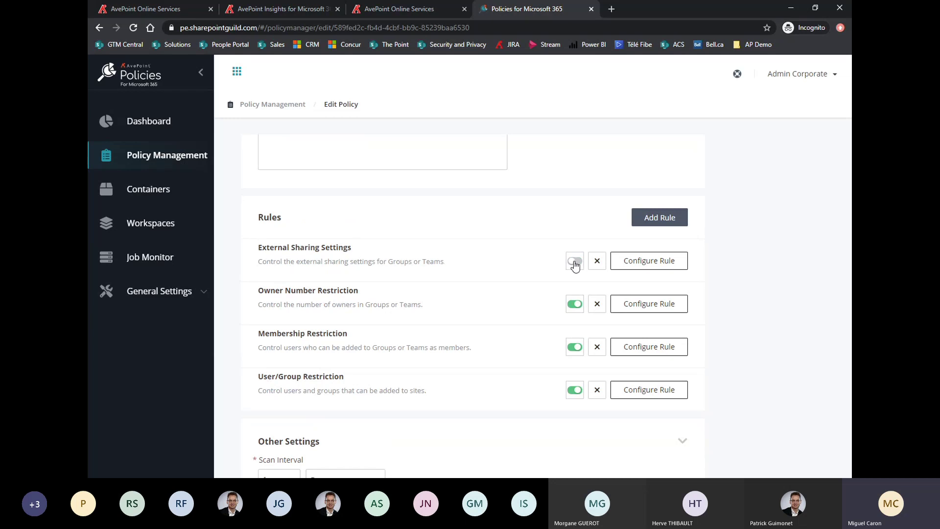
{"action": "left_click", "coordinate": [574, 265]}
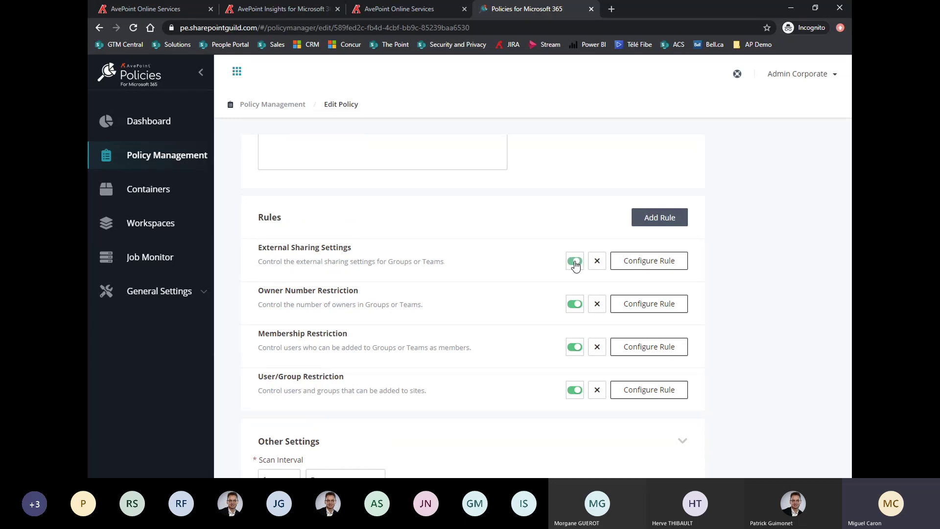
- Look through the rules that can be added to the EMEA Team Policy and leave without adding one
{"action": "left_click", "coordinate": [668, 219]}
{"action": "left_click", "coordinate": [569, 138]}
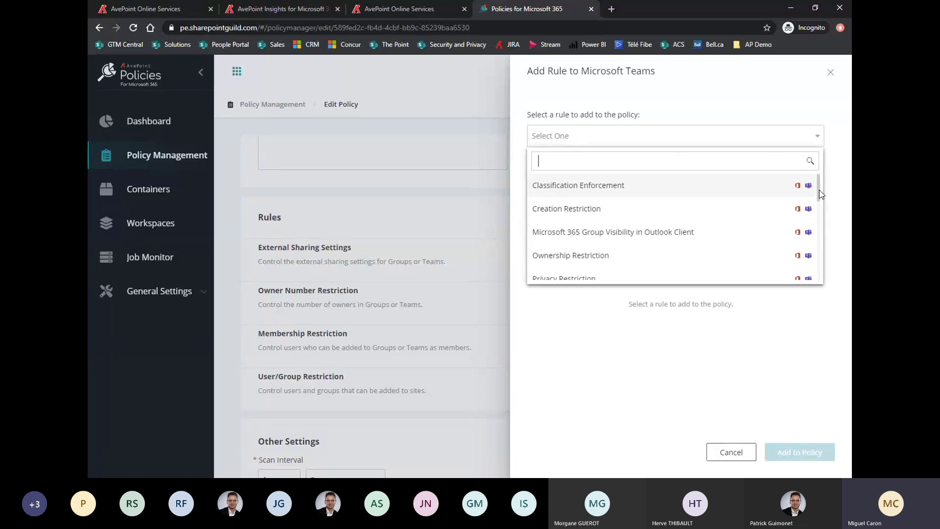
{"action": "mouse_move", "coordinate": [821, 194]}
{"action": "left_mouse_down"}
{"action": "mouse_move", "coordinate": [824, 273]}
{"action": "mouse_move", "coordinate": [826, 189]}
{"action": "left_mouse_up"}
{"action": "left_click", "coordinate": [785, 101]}
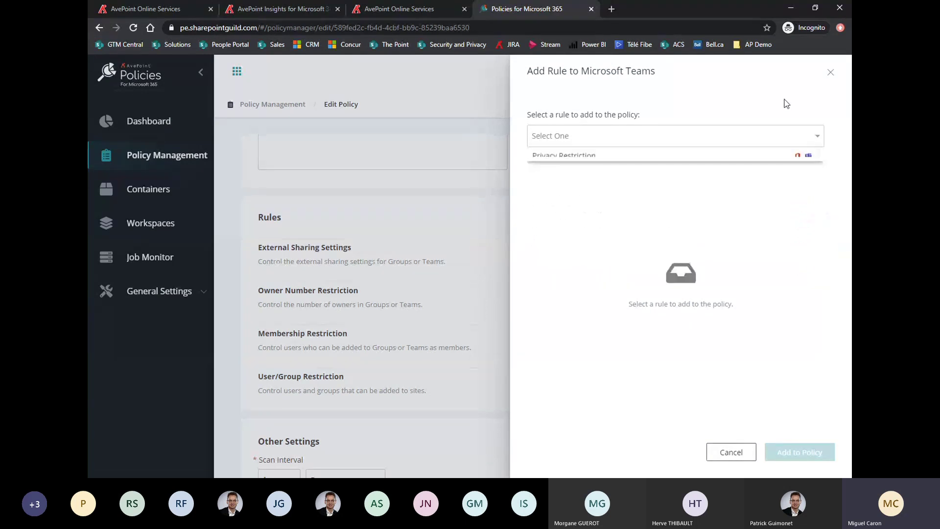
{"action": "left_click", "coordinate": [732, 453]}
- Review the EMEA Team Policy's scan interval, retention and filter settings, and highlight its Microsoft Teams scope
{"action": "scroll", "coordinate": [346, 303], "scroll_direction": "down", "scroll_amount": 4}
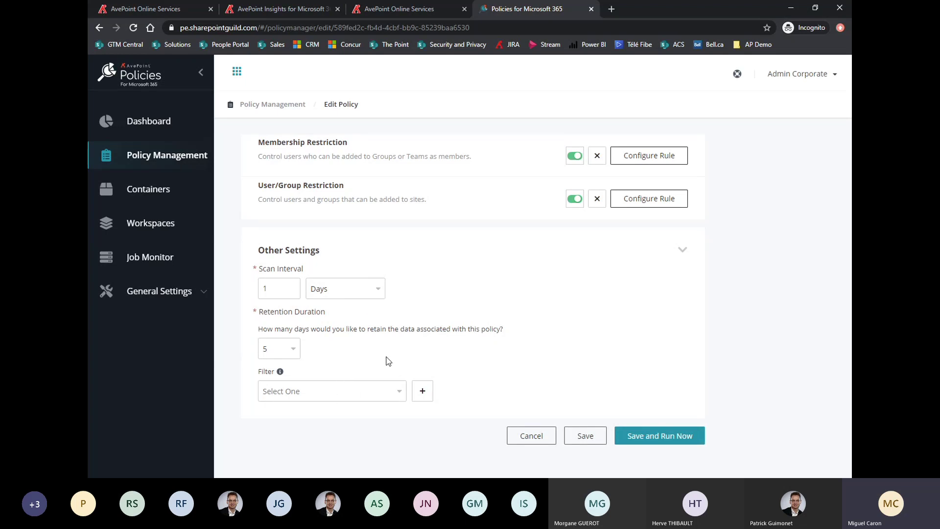
{"action": "scroll", "coordinate": [387, 360], "scroll_direction": "up", "scroll_amount": 10}
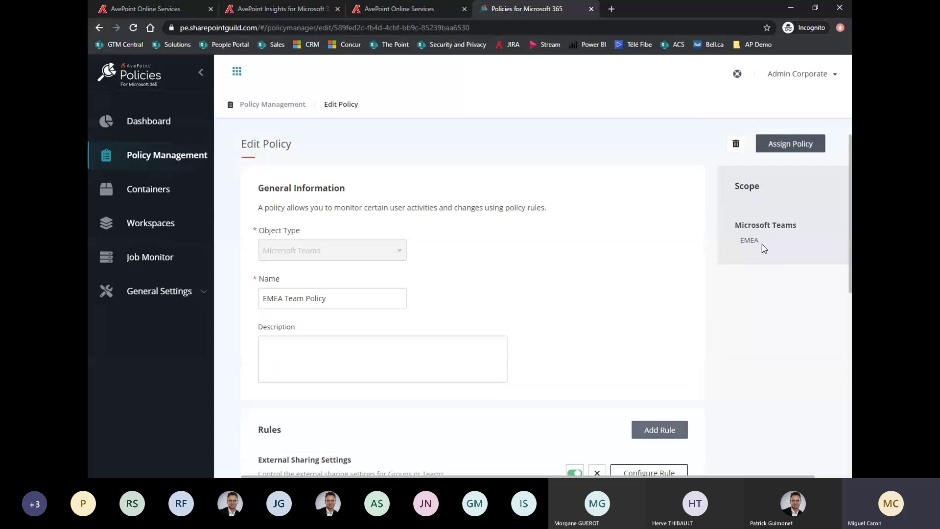
{"action": "left_click_drag", "start_coordinate": [759, 241], "coordinate": [741, 242]}
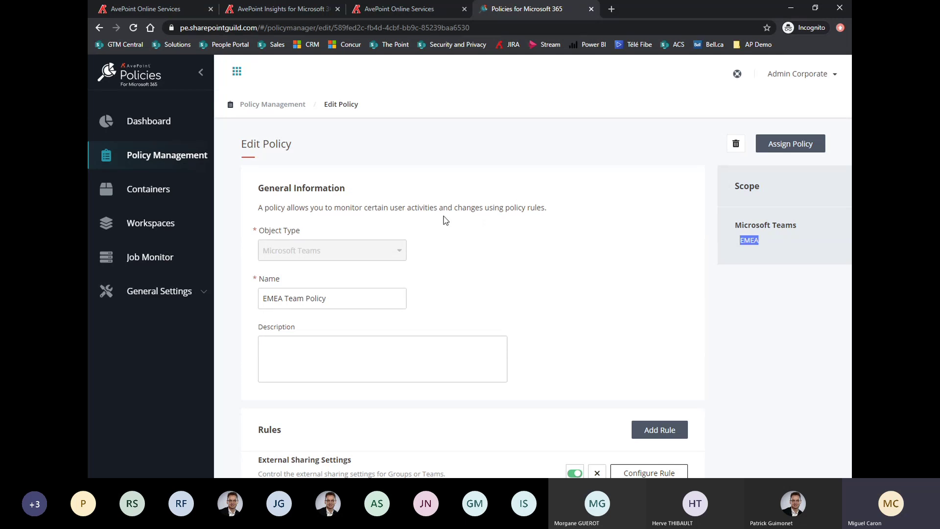
- View the list of workspaces with the policy assigned to each one
{"action": "left_click", "coordinate": [144, 226]}
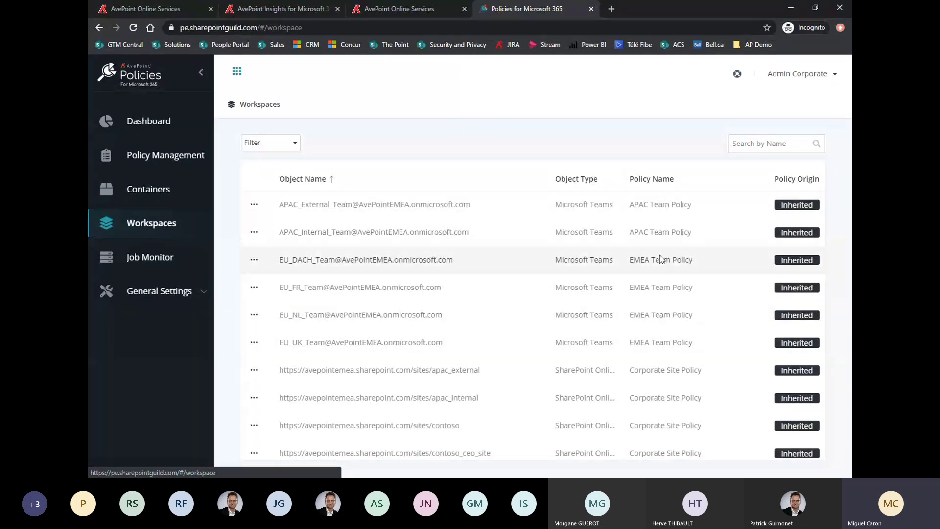
{"action": "scroll", "coordinate": [378, 259], "scroll_direction": "down", "scroll_amount": 4}
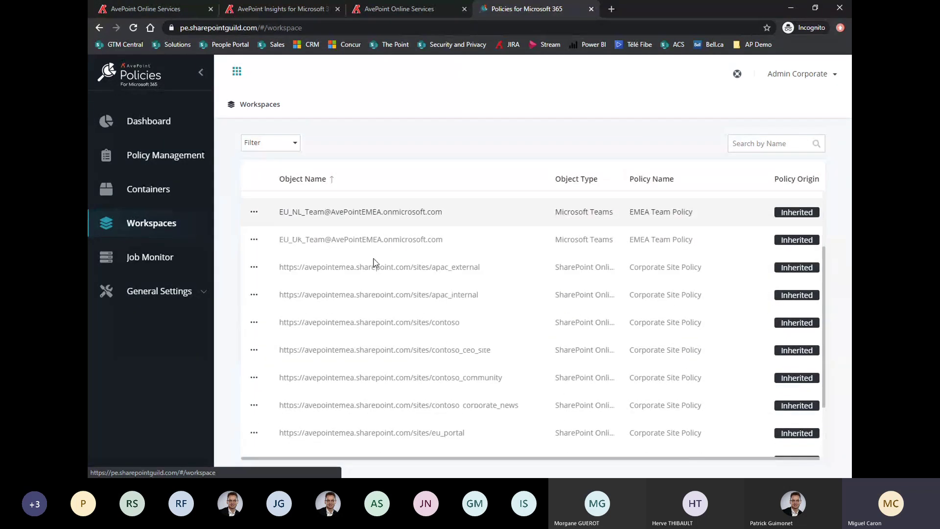
{"action": "scroll", "coordinate": [377, 261], "scroll_direction": "up", "scroll_amount": 5}
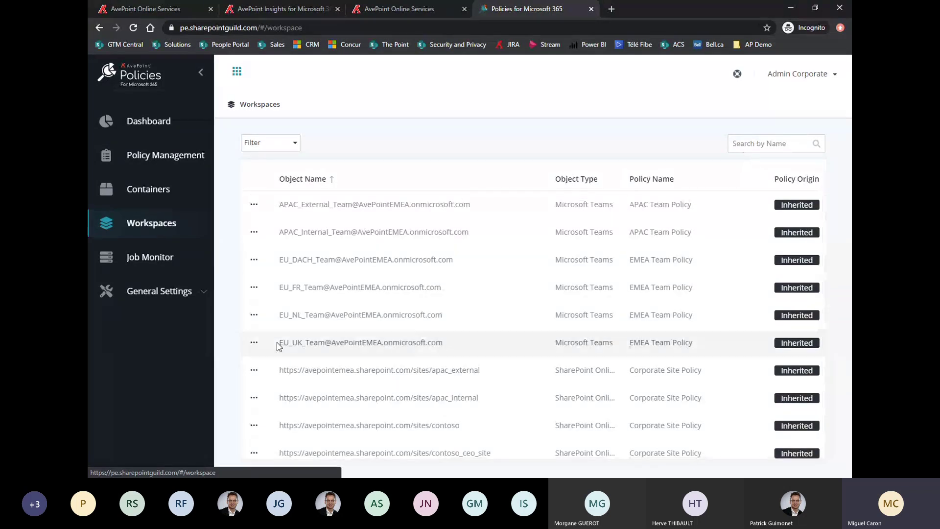
- Assign the EMEA Team Policy to the NA_Production_Team workspace
{"action": "scroll", "coordinate": [361, 339], "scroll_direction": "down", "scroll_amount": 4}
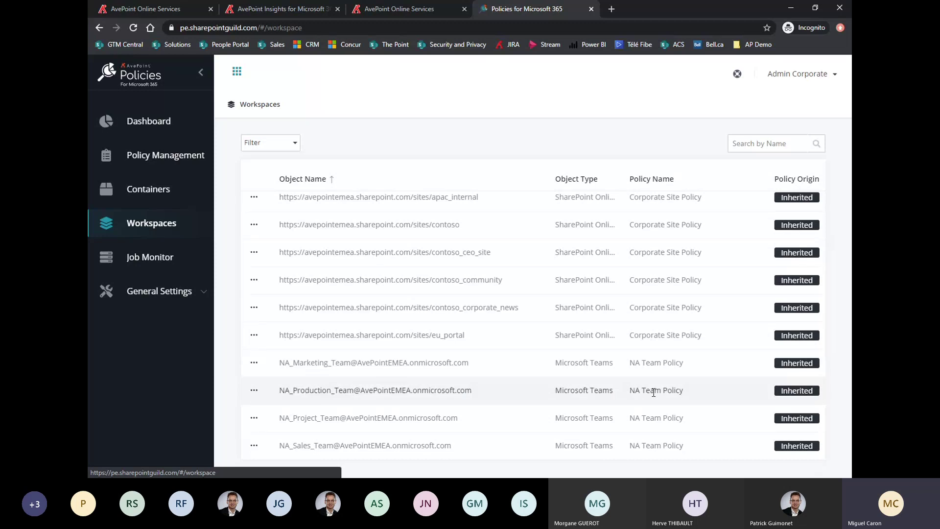
{"action": "left_click", "coordinate": [254, 390]}
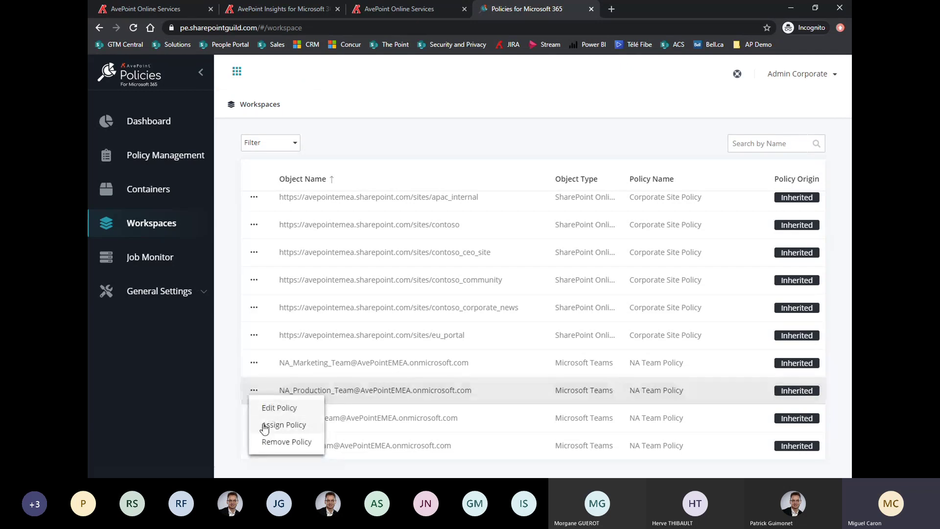
{"action": "left_click", "coordinate": [268, 423]}
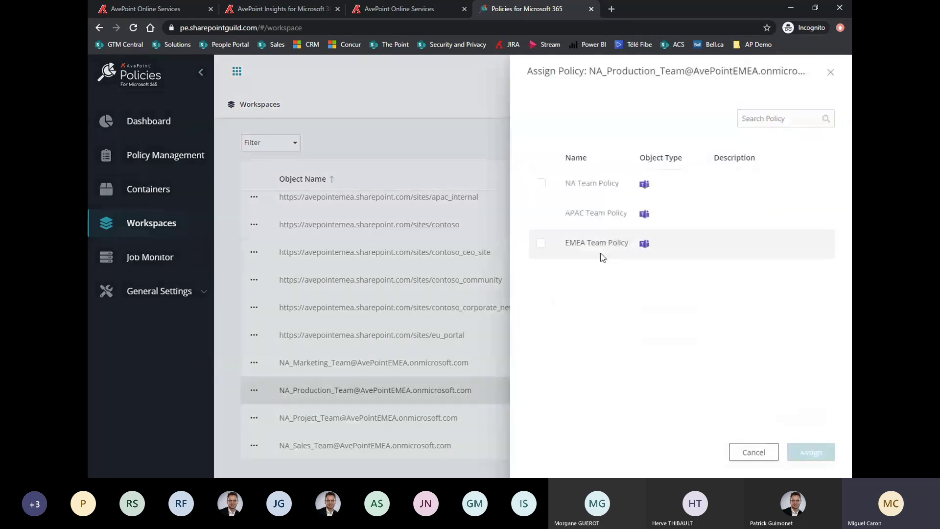
{"action": "left_click", "coordinate": [539, 217]}
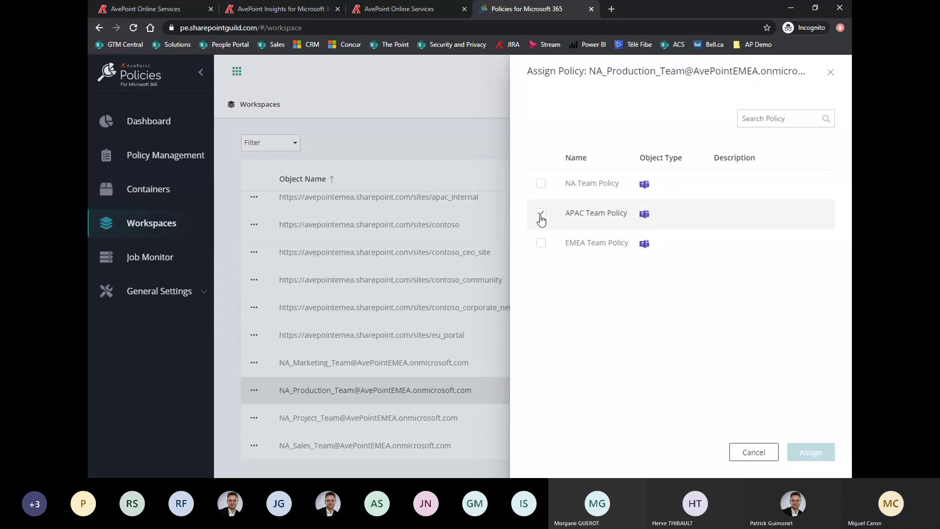
{"action": "left_click", "coordinate": [540, 245]}
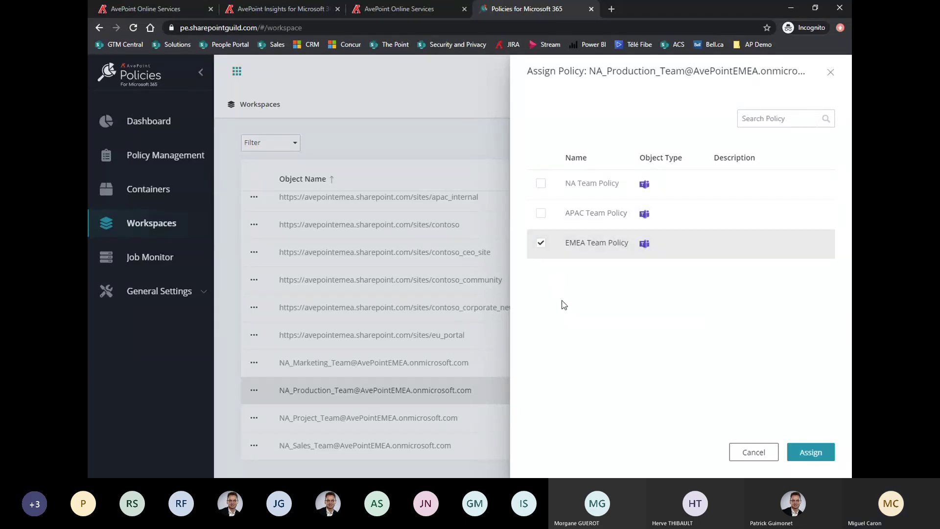
{"action": "left_click", "coordinate": [808, 455]}
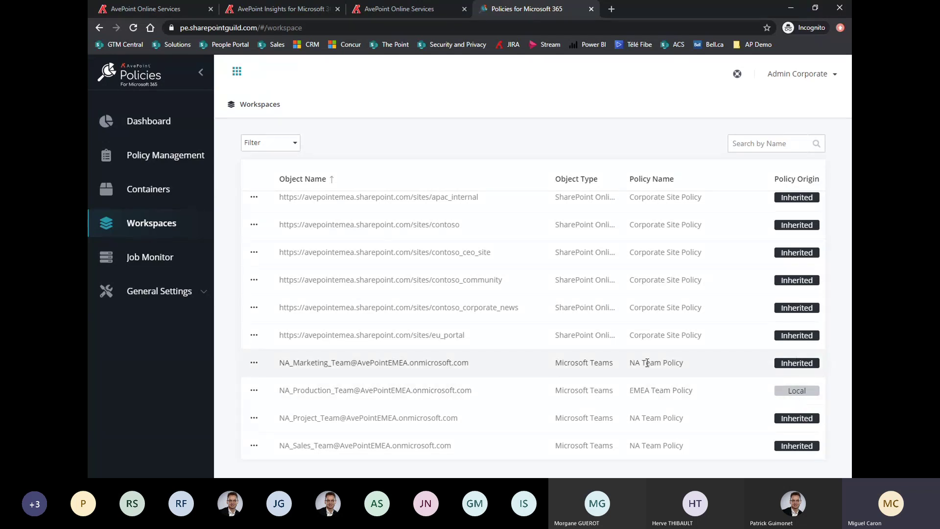
- Remove the locally assigned policy from the NA_Production_Team workspace
{"action": "left_click", "coordinate": [254, 391]}
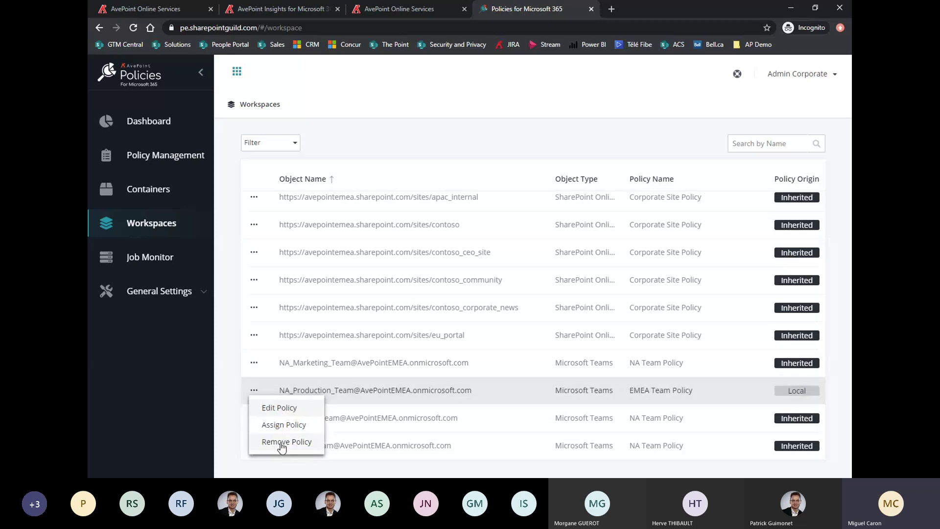
{"action": "left_click", "coordinate": [282, 443]}
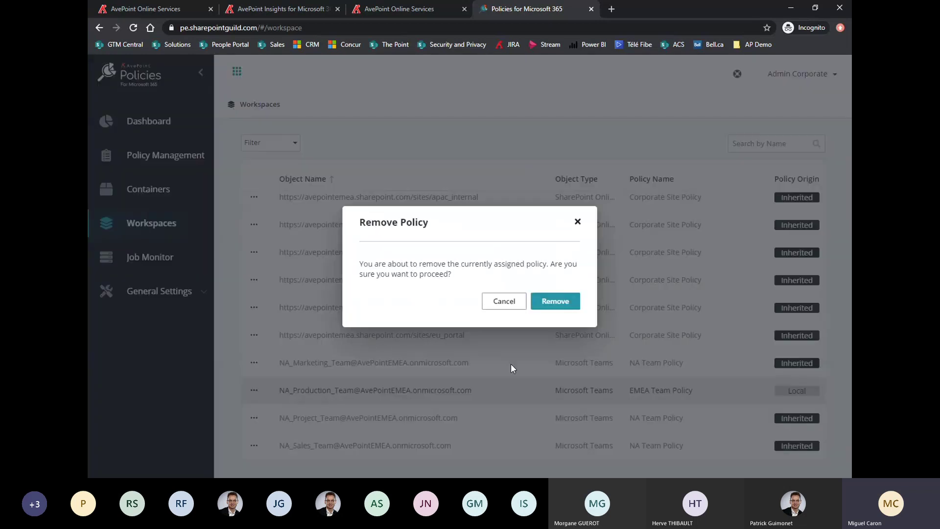
{"action": "left_click", "coordinate": [553, 303]}
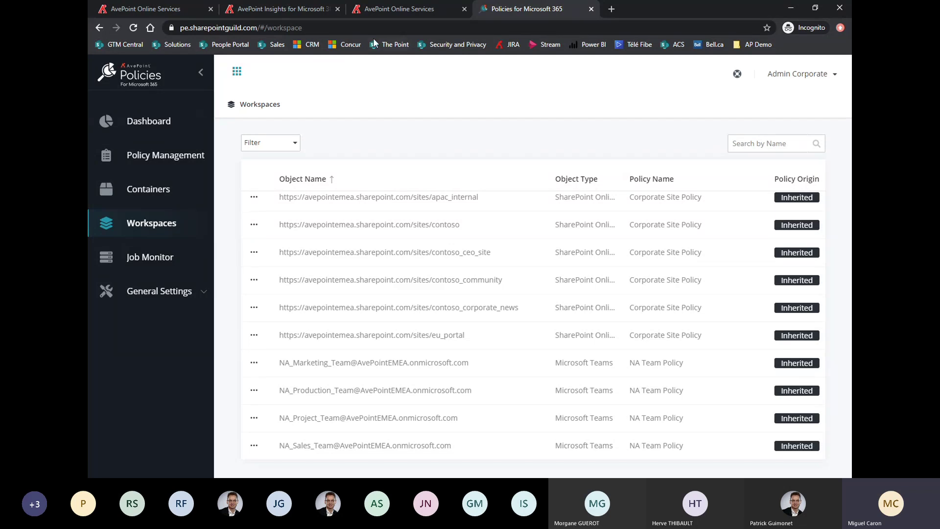
- Switch to the AvePoint Insights overview dashboard and show the overall risk as a Risk Matrix
{"action": "left_click", "coordinate": [308, 8]}
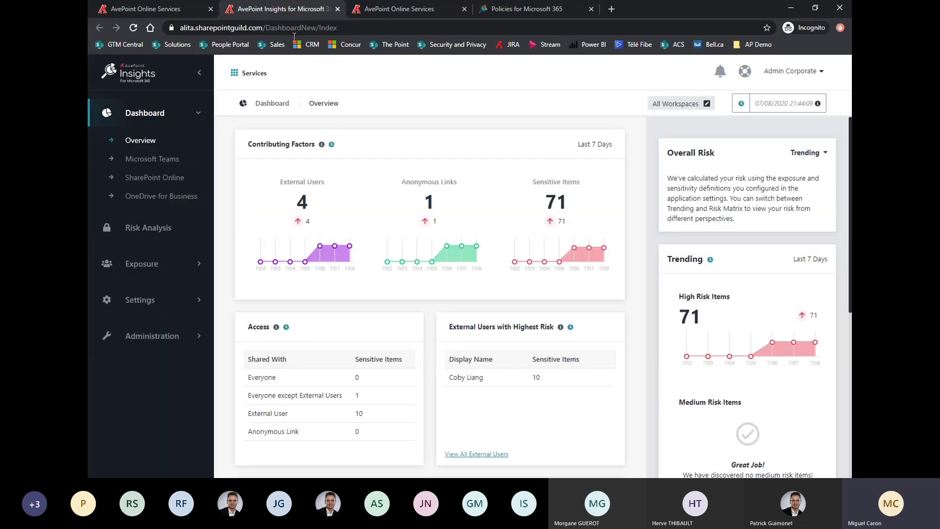
{"action": "left_click", "coordinate": [140, 142]}
{"action": "scroll", "coordinate": [721, 309], "scroll_direction": "down", "scroll_amount": 1}
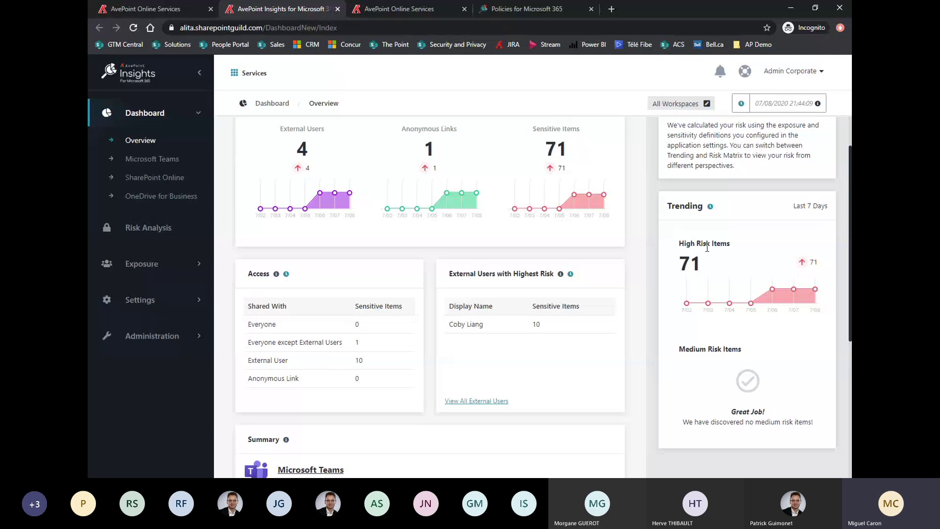
{"action": "scroll", "coordinate": [724, 275], "scroll_direction": "up", "scroll_amount": 1}
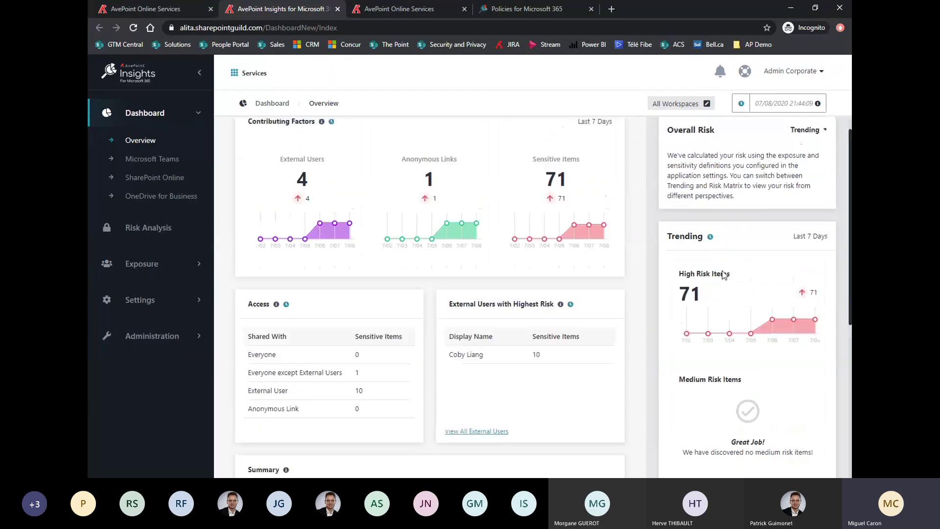
{"action": "left_click", "coordinate": [808, 153]}
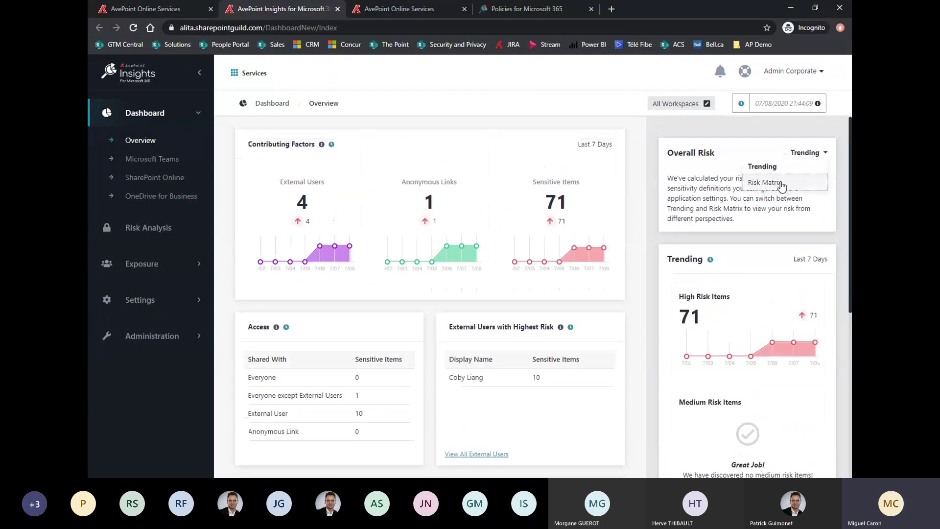
{"action": "left_click", "coordinate": [785, 183]}
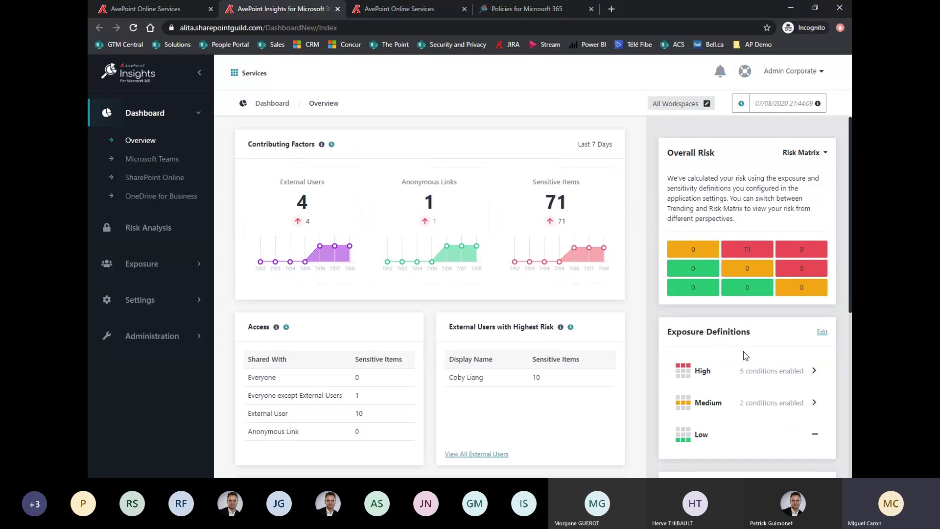
{"action": "mouse_move", "coordinate": [759, 254]}
- View all external users, open the first user's access report and examine the sensitive files in Corporate Portal
{"action": "left_click", "coordinate": [478, 455]}
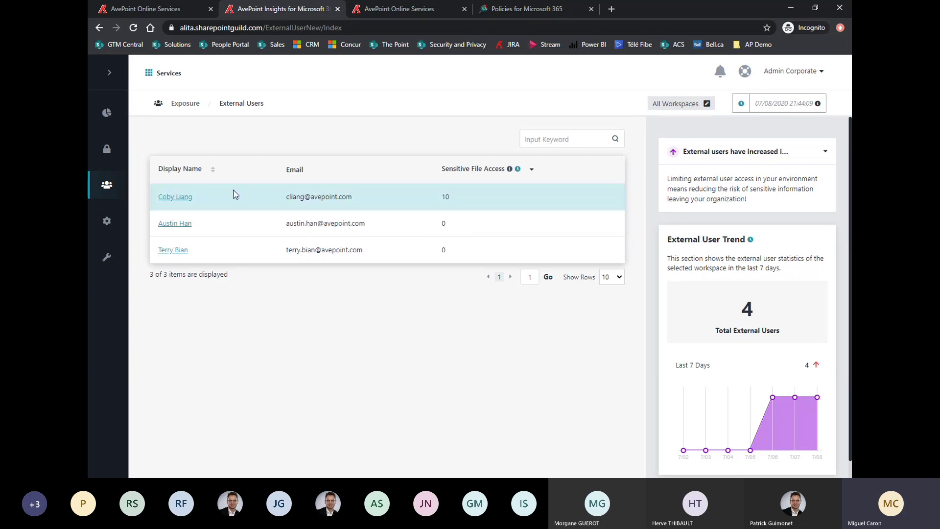
{"action": "left_click", "coordinate": [181, 198]}
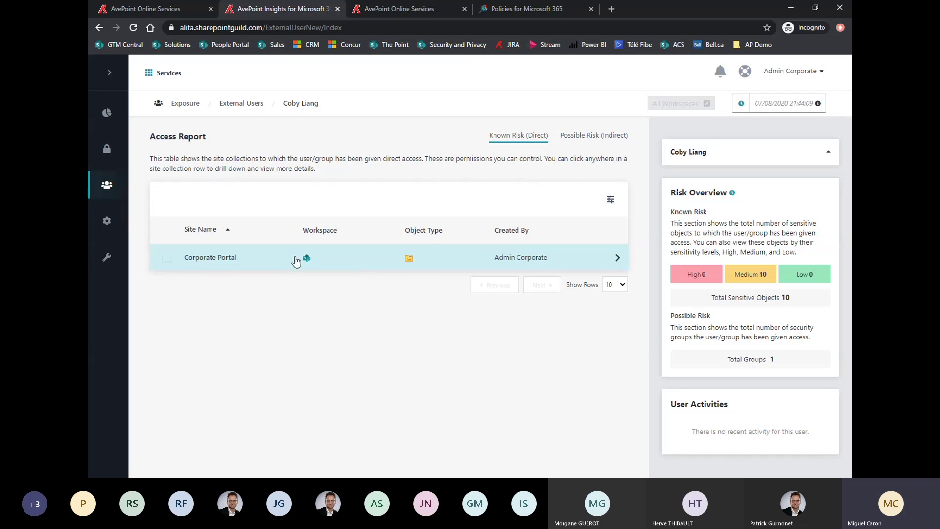
{"action": "left_click", "coordinate": [210, 263]}
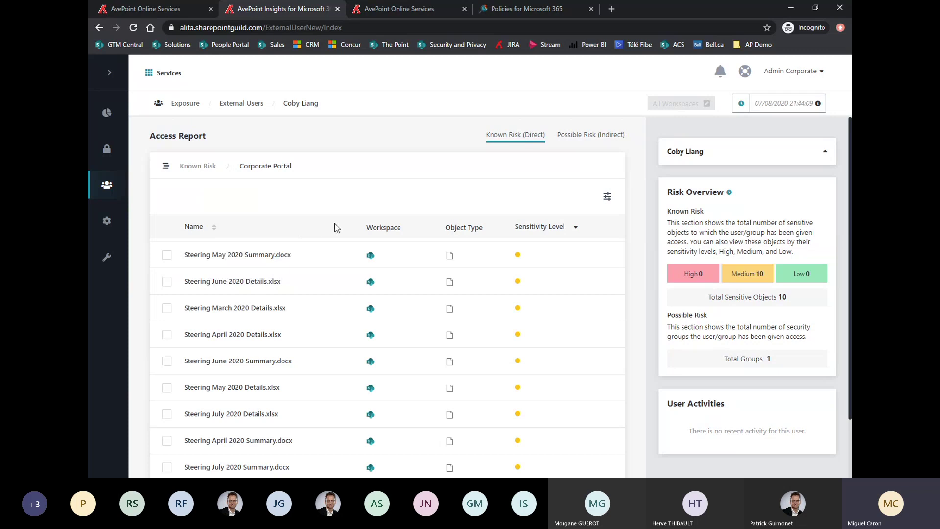
{"action": "scroll", "coordinate": [337, 228], "scroll_direction": "down", "scroll_amount": 1}
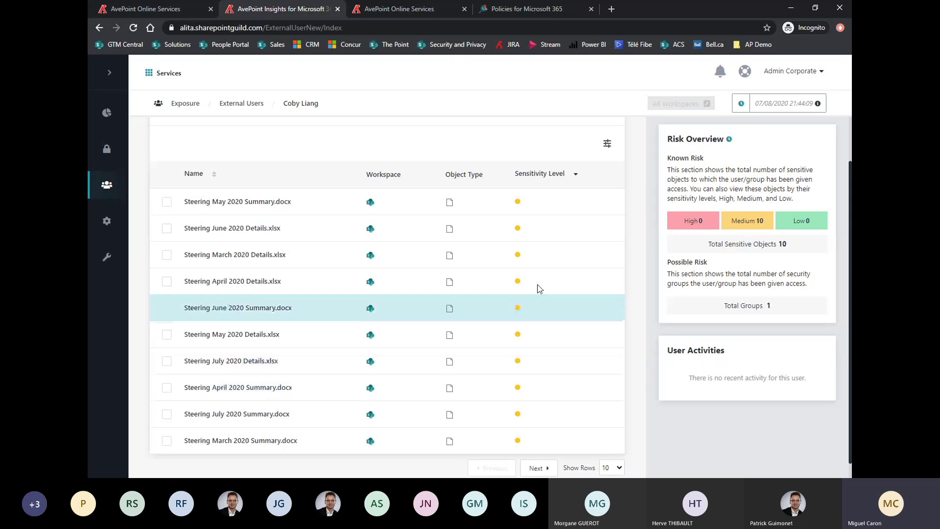
{"action": "mouse_move", "coordinate": [520, 205]}
- Examine the filter options for the Corporate Portal access report, including sensitivity and exposure levels, and close the filter without applying it
{"action": "scroll", "coordinate": [238, 316], "scroll_direction": "up", "scroll_amount": 2}
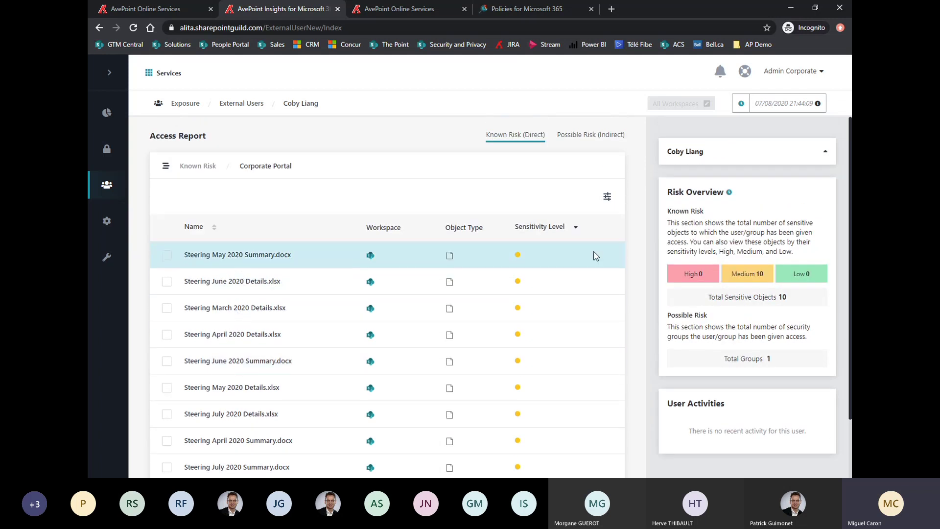
{"action": "left_click", "coordinate": [607, 197]}
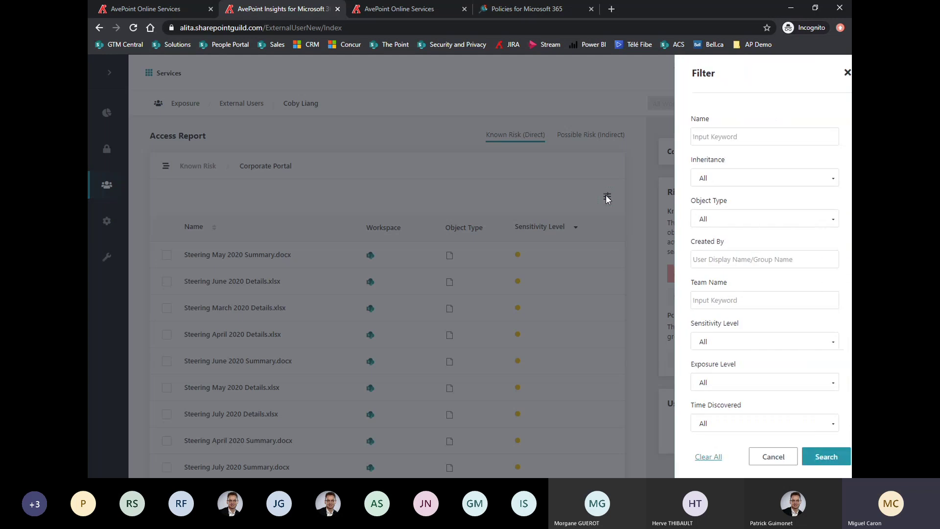
{"action": "scroll", "coordinate": [705, 338], "scroll_direction": "down", "scroll_amount": 1}
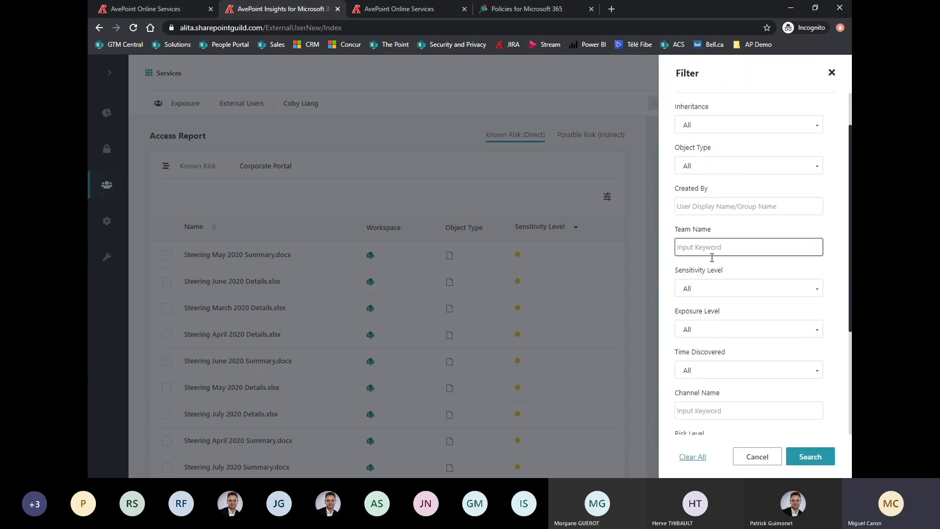
{"action": "left_click", "coordinate": [694, 293]}
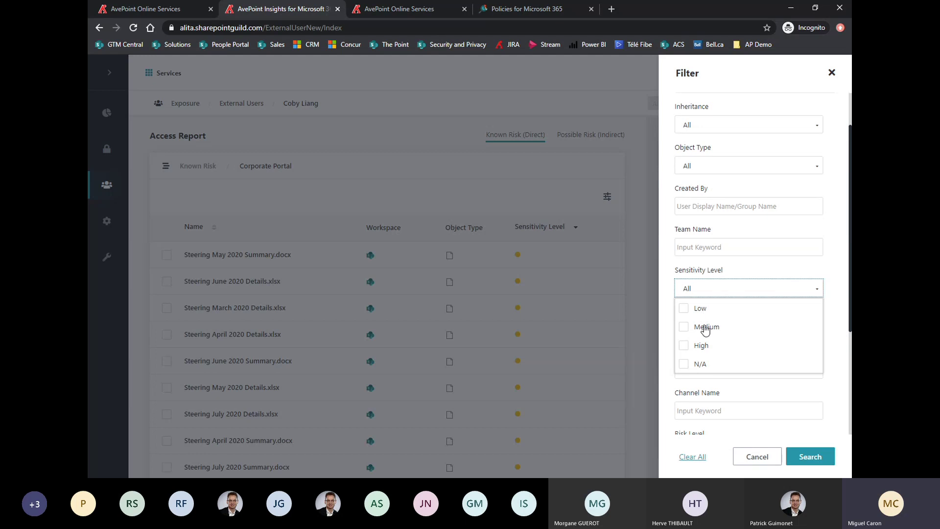
{"action": "left_click", "coordinate": [730, 273]}
{"action": "left_click", "coordinate": [700, 331]}
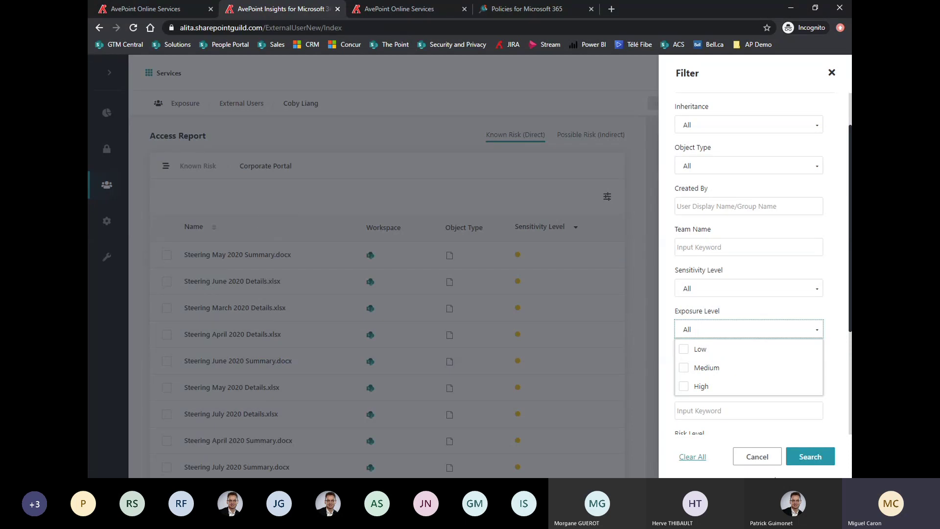
{"action": "left_click", "coordinate": [756, 456]}
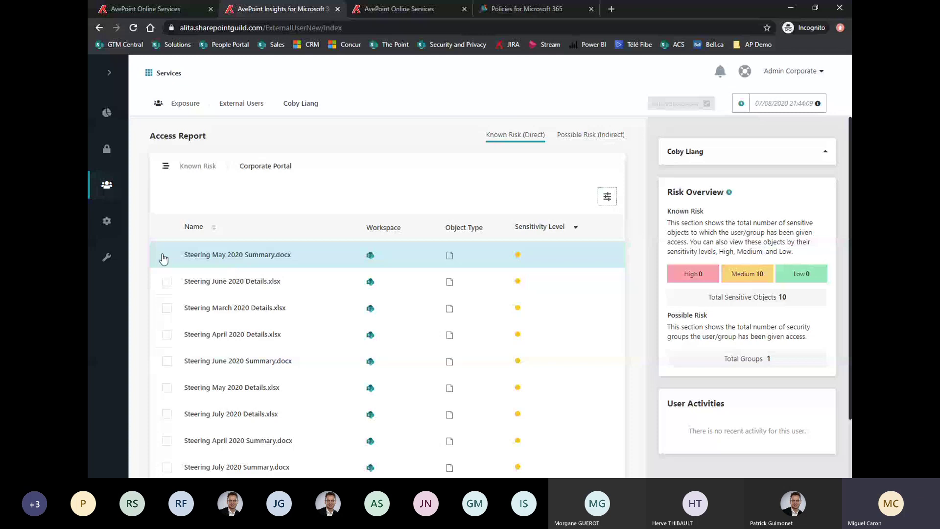
- View the activity records for Steering May 2020 Summary.docx from the external user's access report
{"action": "left_click", "coordinate": [165, 256]}
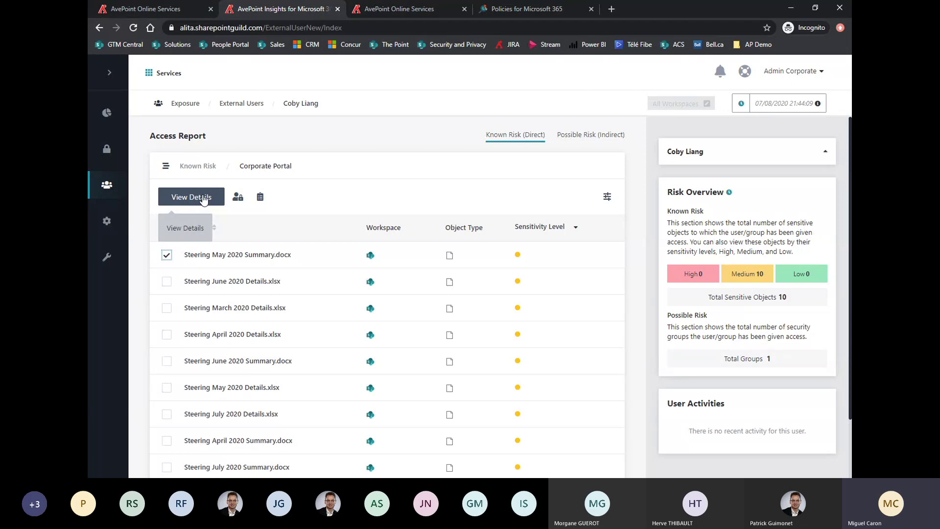
{"action": "left_click", "coordinate": [260, 197]}
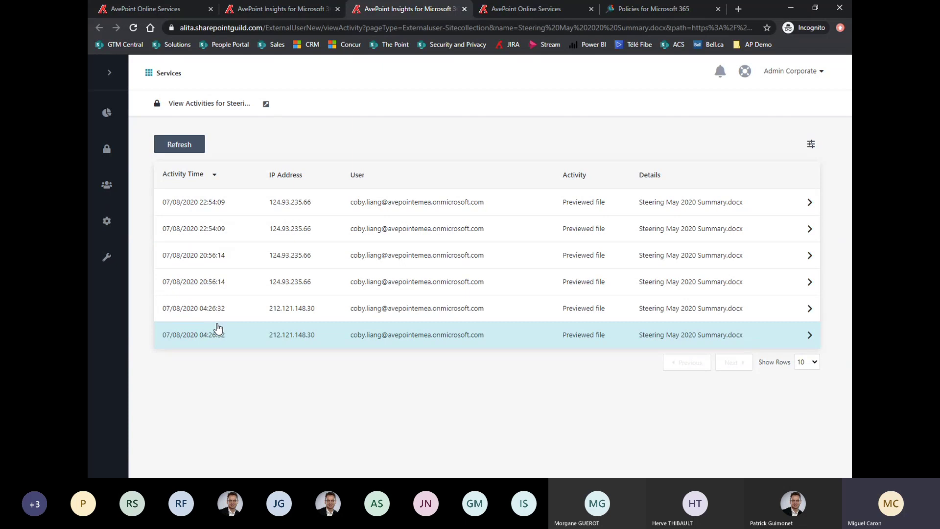
- Open Risk Analysis for Microsoft Teams and view the detailed records of EU_DACH_Team's high risk objects
{"action": "mouse_move", "coordinate": [107, 187]}
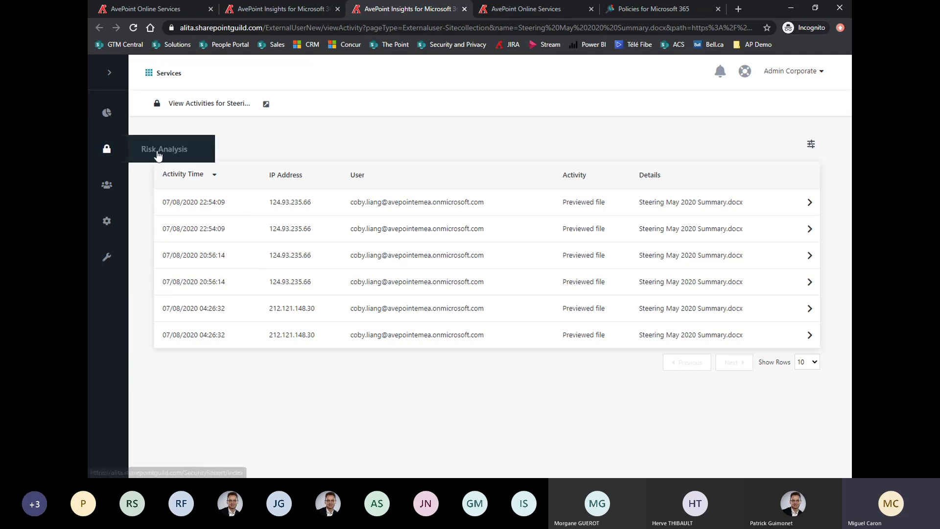
{"action": "left_click", "coordinate": [158, 153]}
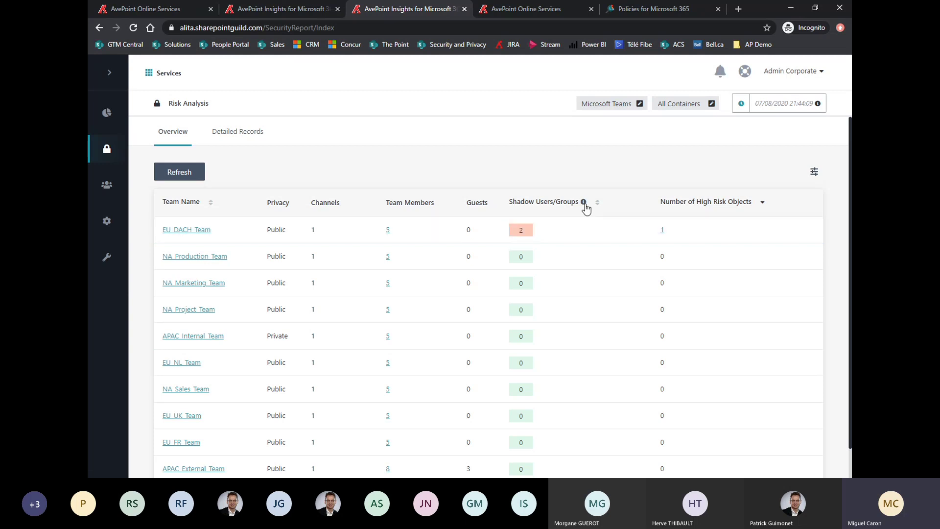
{"action": "mouse_move", "coordinate": [585, 204]}
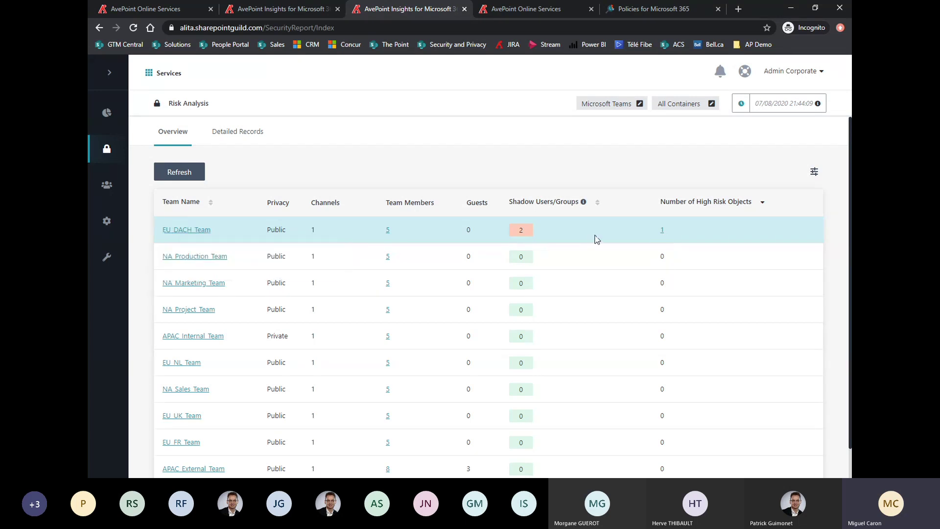
{"action": "left_click", "coordinate": [662, 230]}
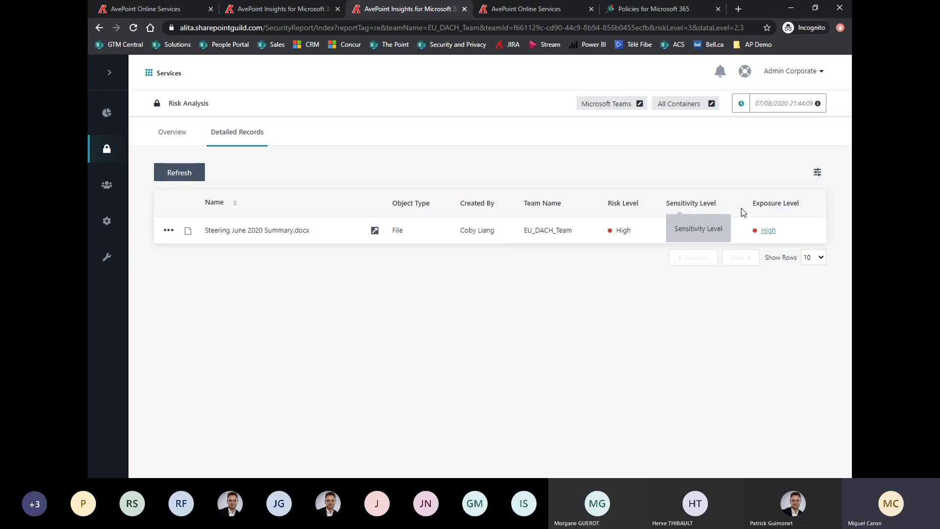
- Examine the exposure rule, sensitive info type and available actions for Steering June 2020 Summary.docx
{"action": "left_click", "coordinate": [768, 231]}
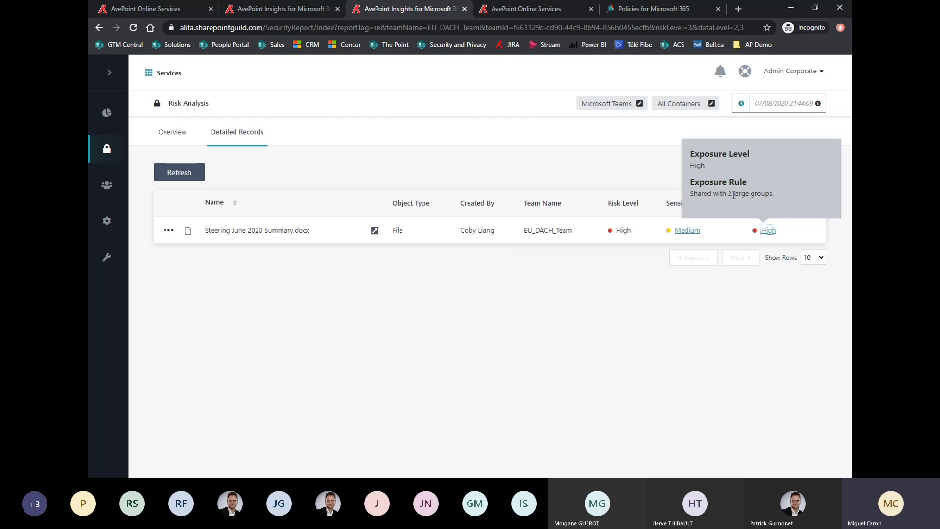
{"action": "left_click", "coordinate": [685, 231]}
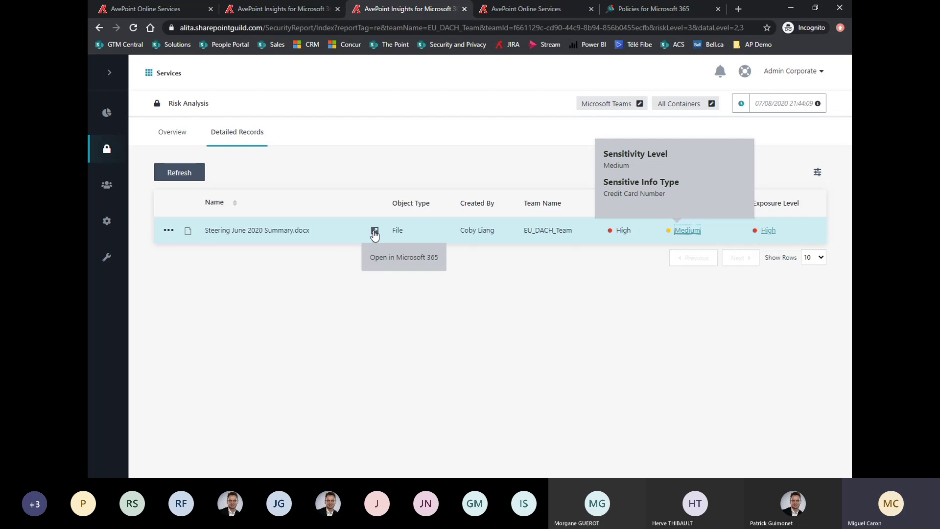
{"action": "left_click", "coordinate": [168, 232]}
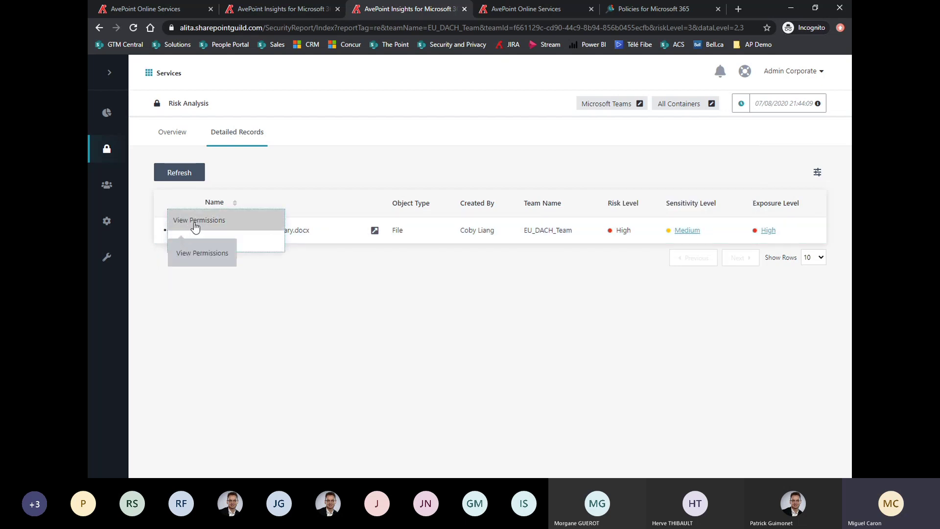
{"action": "left_click", "coordinate": [189, 283]}
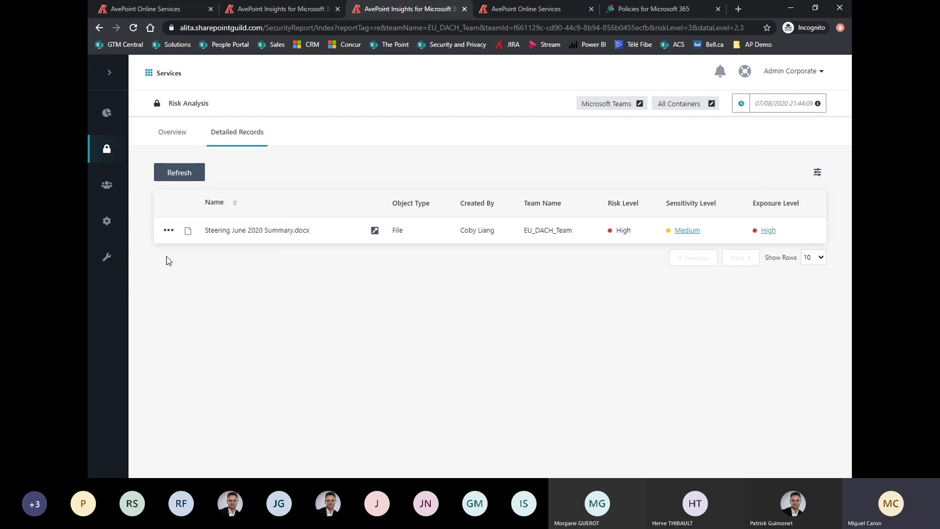
- Open the Sensitivity Definitions settings, review the definitions through page 3 and search them for "france"
{"action": "mouse_move", "coordinate": [110, 230]}
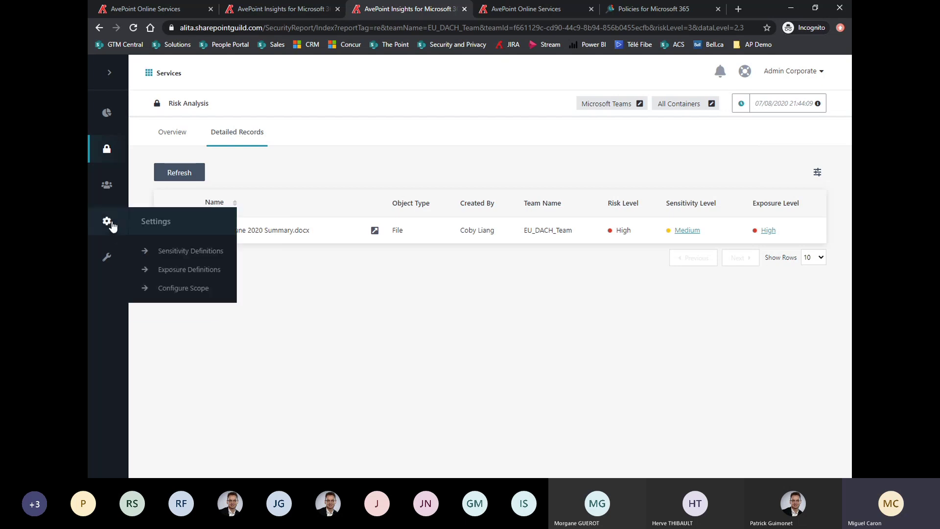
{"action": "left_click", "coordinate": [177, 251]}
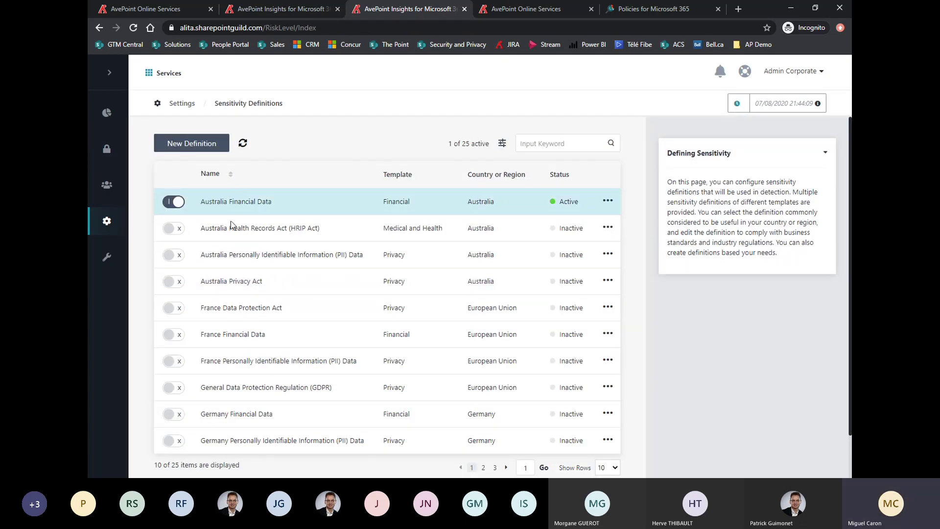
{"action": "scroll", "coordinate": [231, 347], "scroll_direction": "down", "scroll_amount": 1}
{"action": "scroll", "coordinate": [231, 350], "scroll_direction": "up", "scroll_amount": 1}
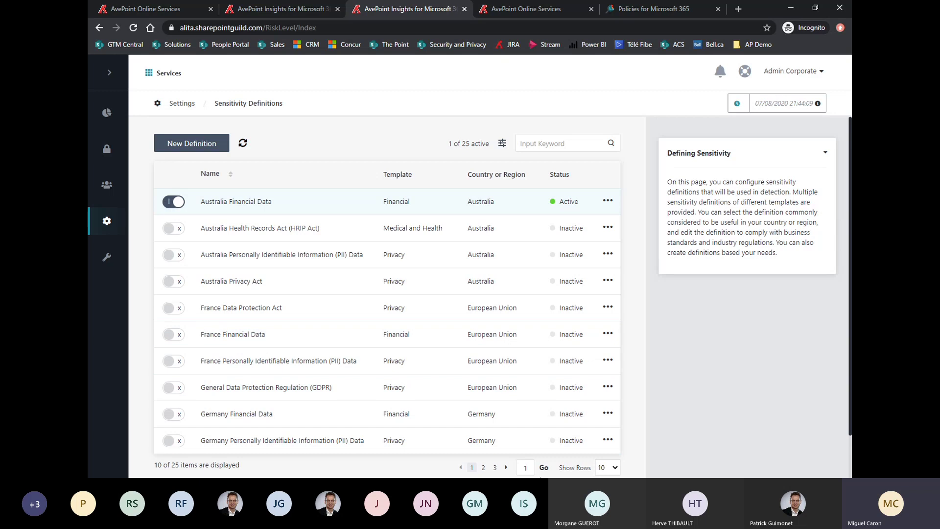
{"action": "left_click", "coordinate": [495, 468]}
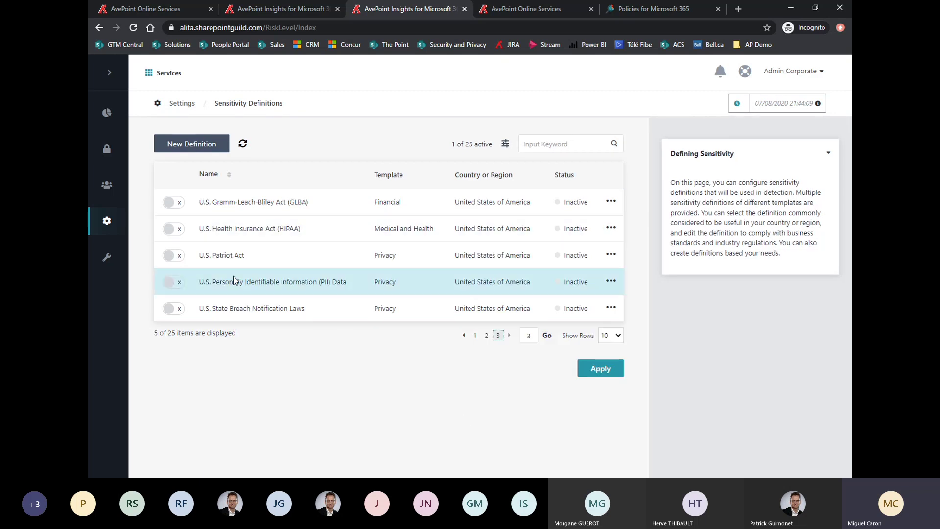
{"action": "left_click", "coordinate": [542, 142]}
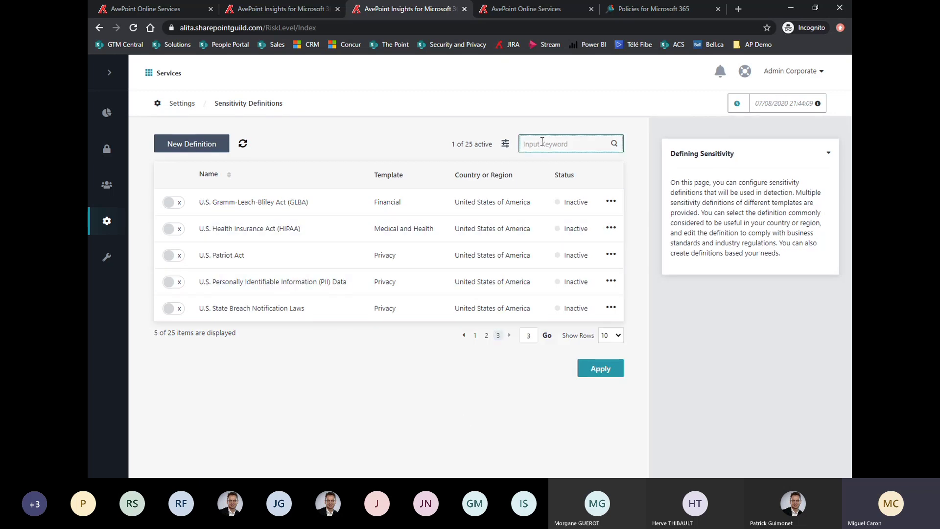
{"action": "type", "text": "france"}
{"action": "key", "text": "Return"}
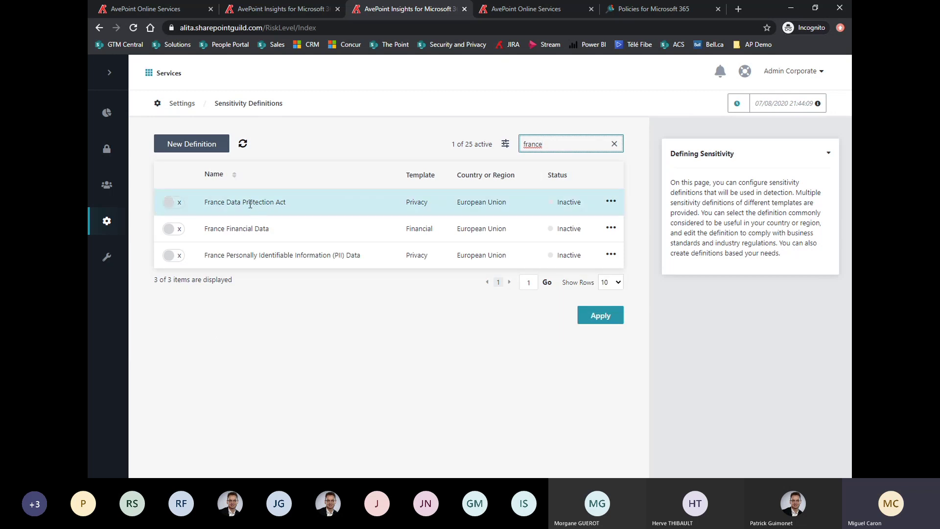
- Start a new sensitivity definition and add a condition group to its High Sensitivity Level
{"action": "left_click", "coordinate": [194, 151]}
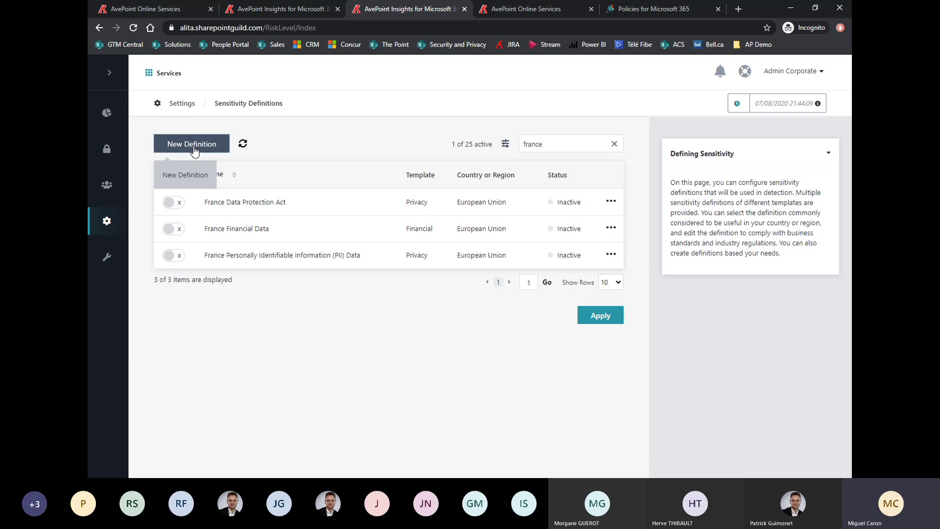
{"action": "left_click", "coordinate": [235, 214]}
{"action": "scroll", "coordinate": [227, 270], "scroll_direction": "down", "scroll_amount": 4}
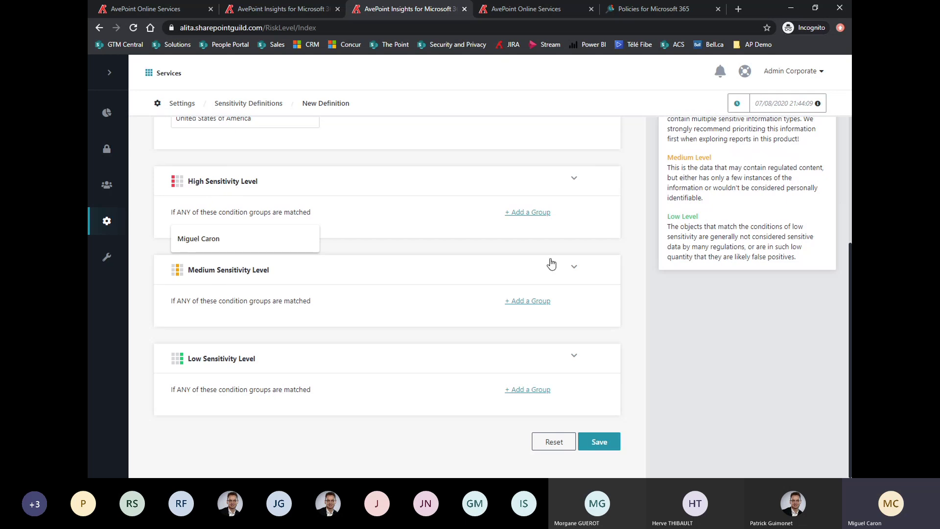
{"action": "left_click", "coordinate": [539, 212]}
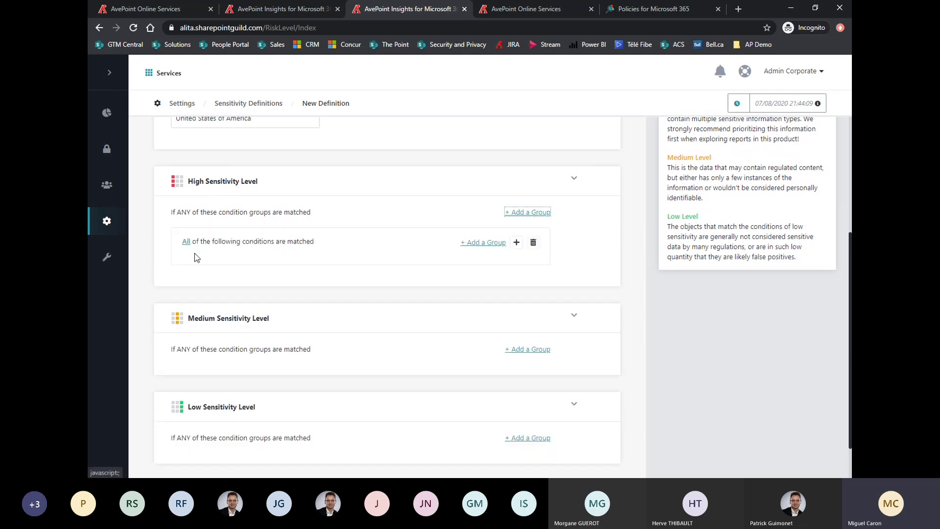
- Search the synchronized sensitive info types for "france" and add France Driver's License Number as a condition in the high-level group
{"action": "left_click", "coordinate": [517, 243]}
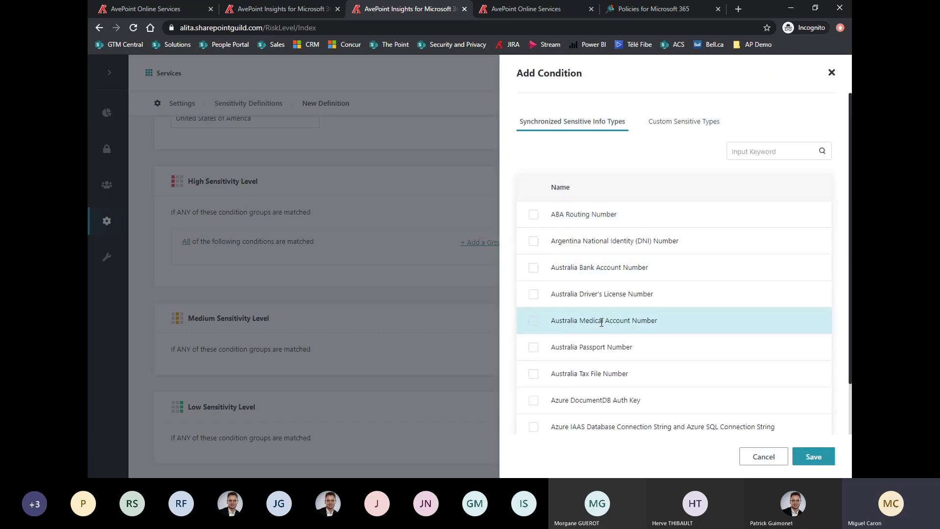
{"action": "scroll", "coordinate": [612, 338], "scroll_direction": "down", "scroll_amount": 2}
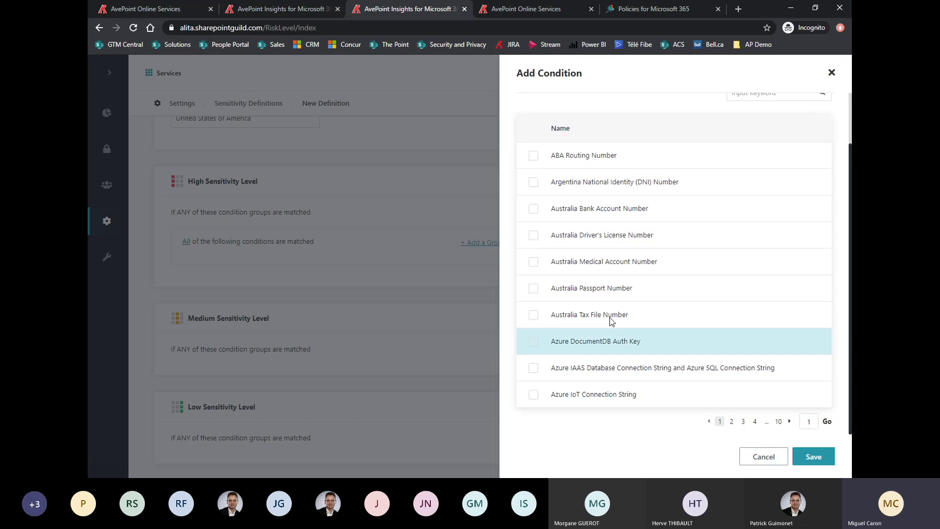
{"action": "scroll", "coordinate": [597, 275], "scroll_direction": "up", "scroll_amount": 2}
{"action": "left_click", "coordinate": [748, 153]}
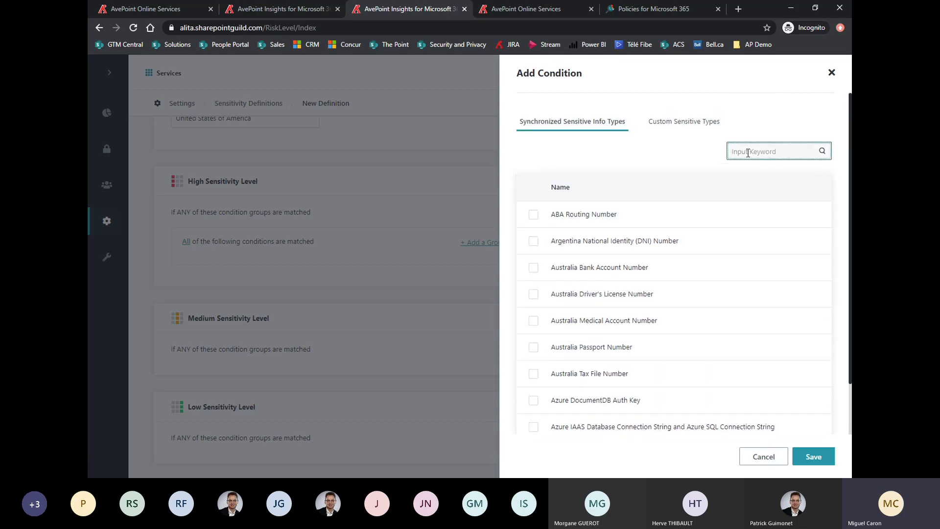
{"action": "type", "text": "france"}
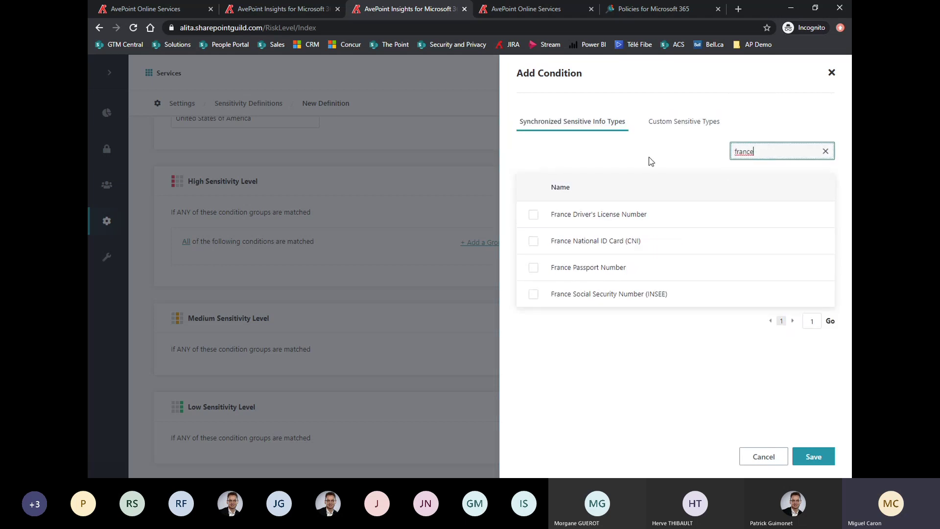
{"action": "left_click", "coordinate": [533, 216]}
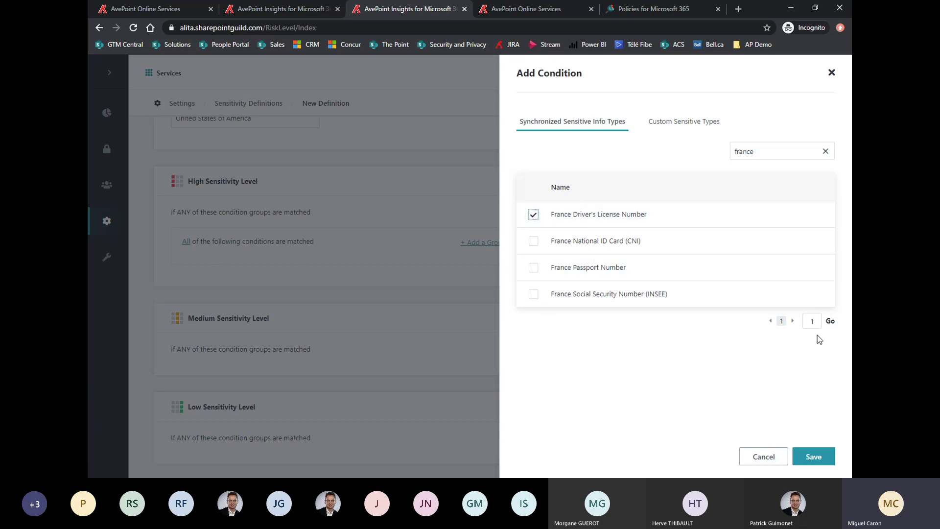
{"action": "left_click", "coordinate": [813, 456]}
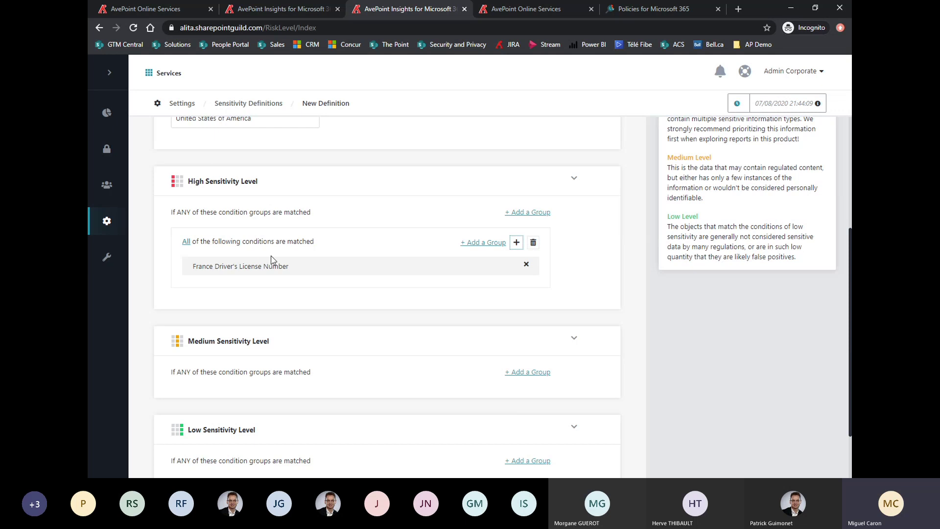
{"action": "scroll", "coordinate": [344, 416], "scroll_direction": "up", "scroll_amount": 2}
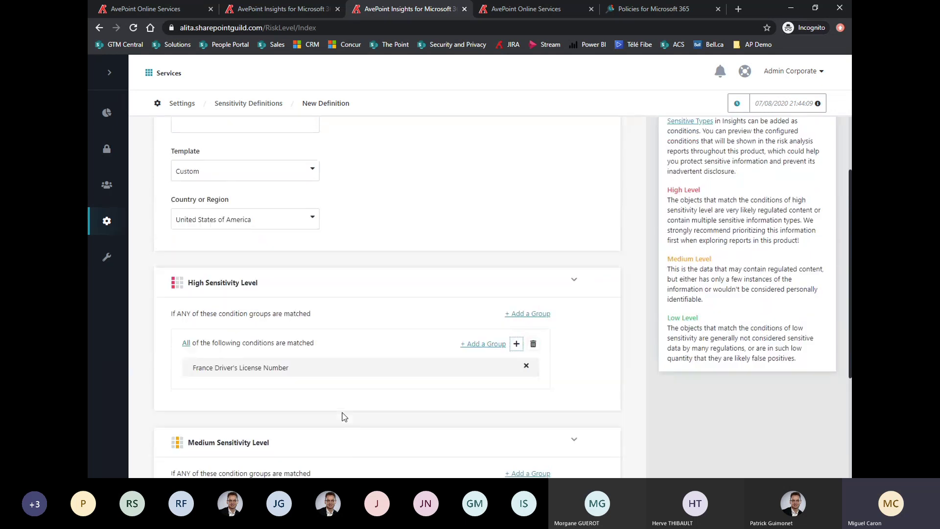
{"action": "scroll", "coordinate": [344, 416], "scroll_direction": "up", "scroll_amount": 2}
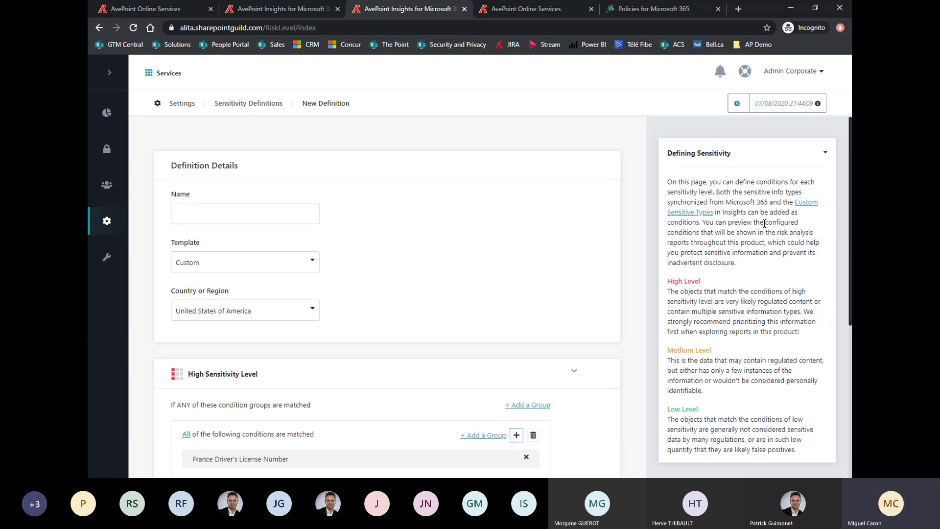
- Leave the new sensitivity definition without saving it and open the Exposure Definitions settings
{"action": "mouse_move", "coordinate": [109, 224]}
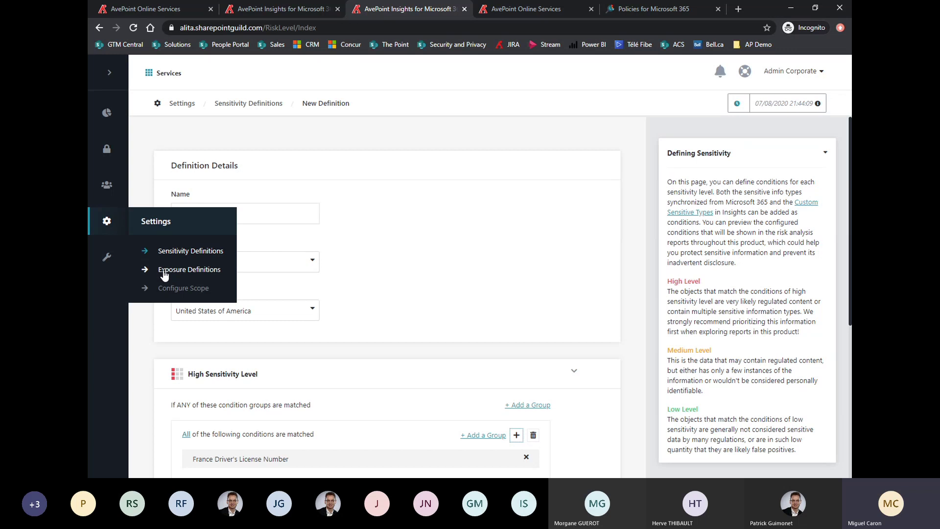
{"action": "left_click", "coordinate": [163, 270]}
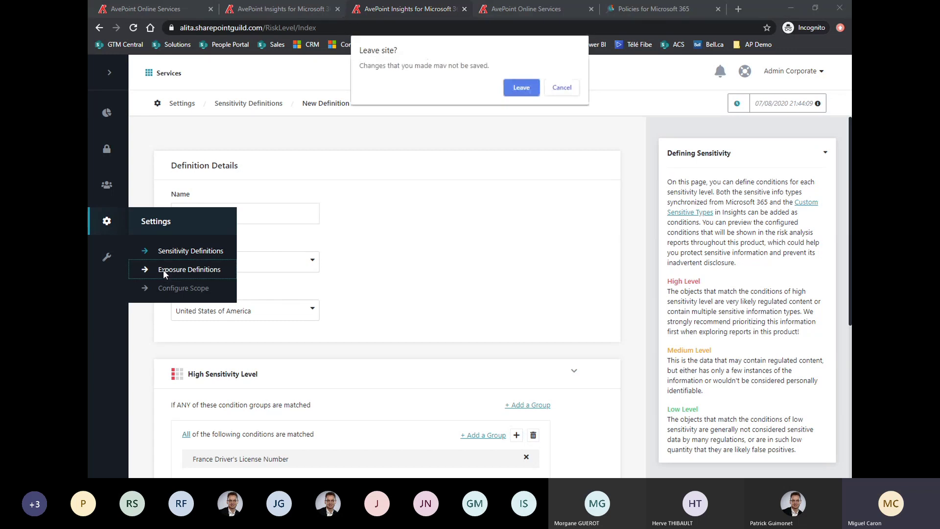
{"action": "left_click", "coordinate": [522, 88]}
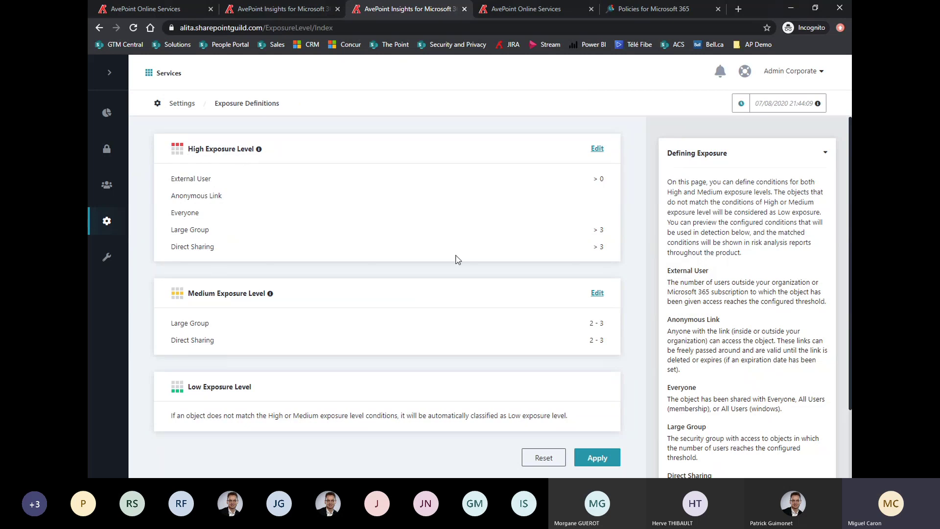
- Edit the High Exposure Level conditions and set the external user threshold to more than 5
{"action": "left_click", "coordinate": [597, 149]}
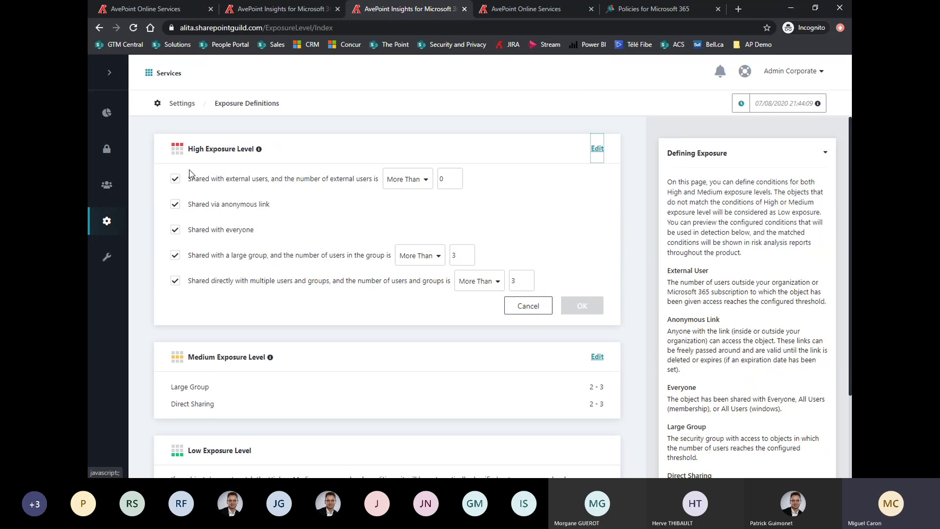
{"action": "left_click", "coordinate": [448, 178]}
{"action": "double_click", "coordinate": [446, 180]}
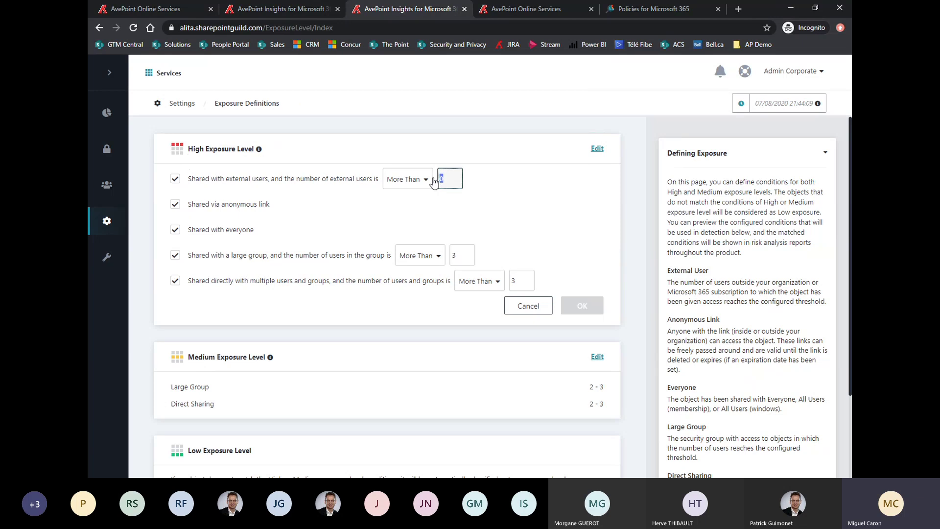
{"action": "type", "text": "5"}
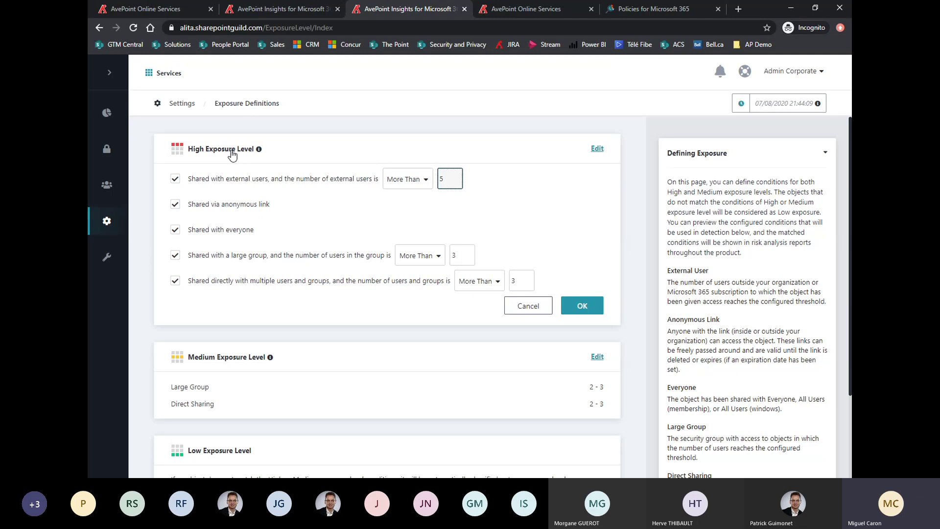
- Leave the exposure settings without applying changes and open the Overview dashboard for all workspaces
{"action": "mouse_move", "coordinate": [107, 113]}
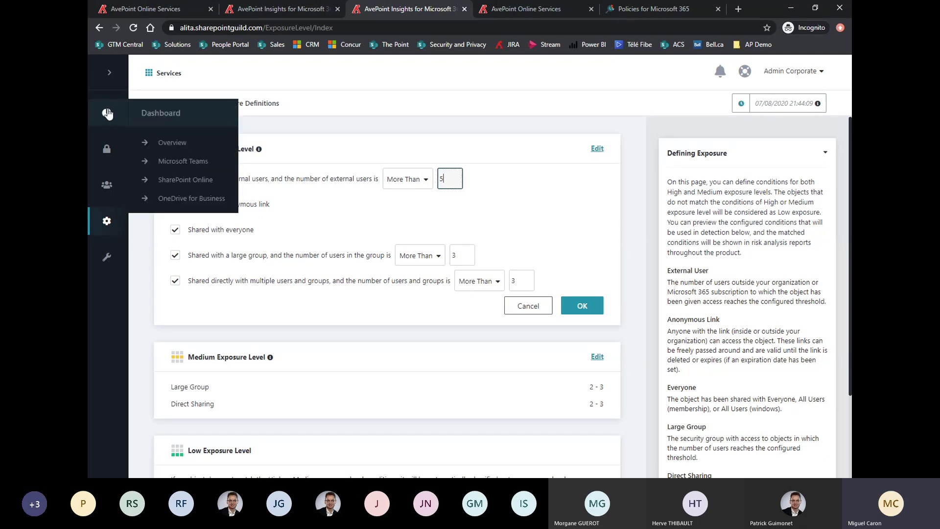
{"action": "left_click", "coordinate": [173, 146]}
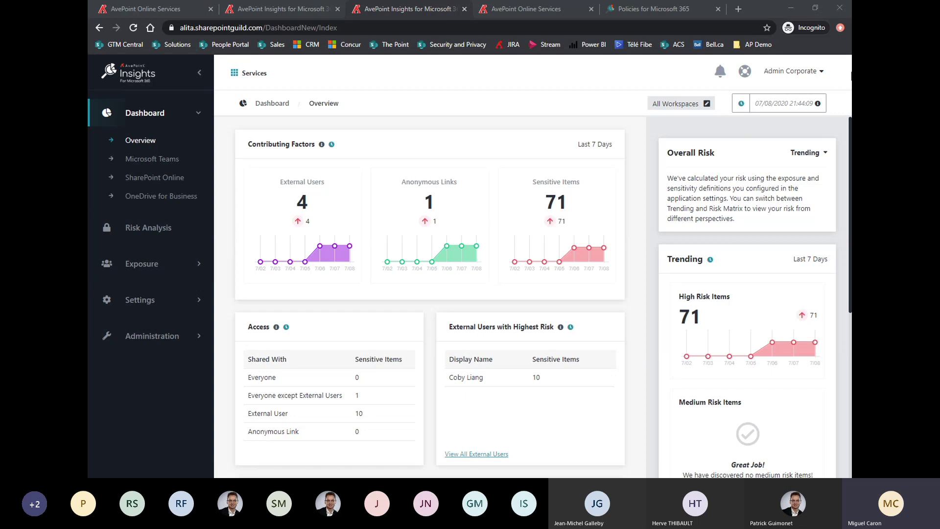
- Minimize the Insights browser window, switch to the presentation slide show and advance to the "Points clés à retenir" slide
{"action": "left_click", "coordinate": [791, 9]}
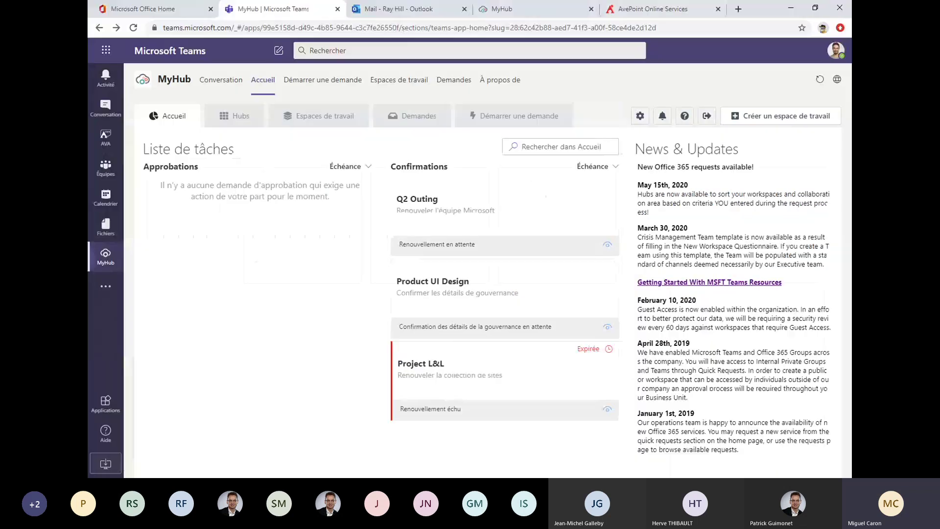
{"action": "key", "text": "alt+Tab"}
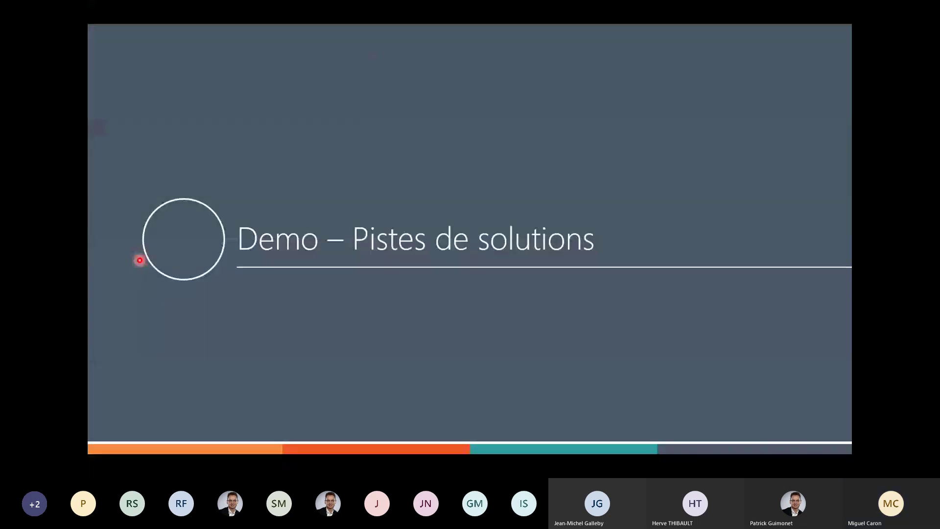
{"action": "key", "text": "Right"}
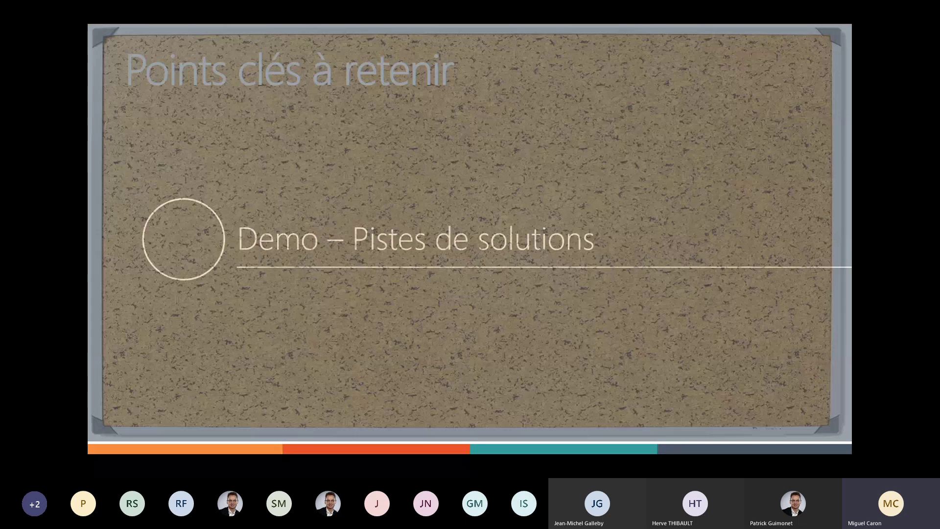